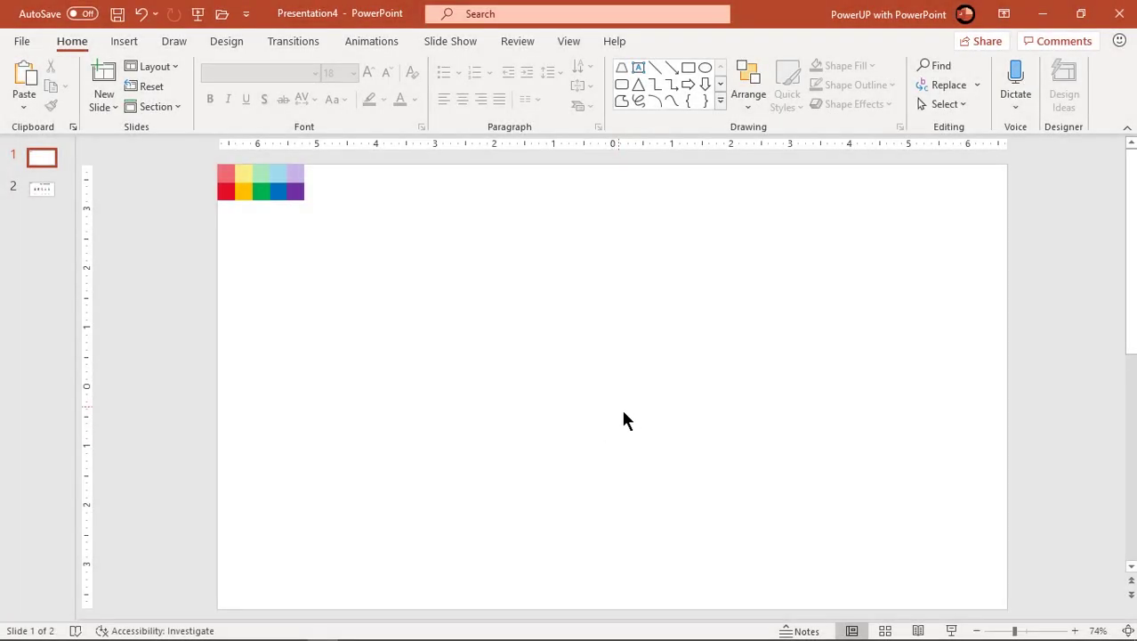
# Draw a large oval circle and centre it horizontally on the slide
pyautogui.click(666, 45)
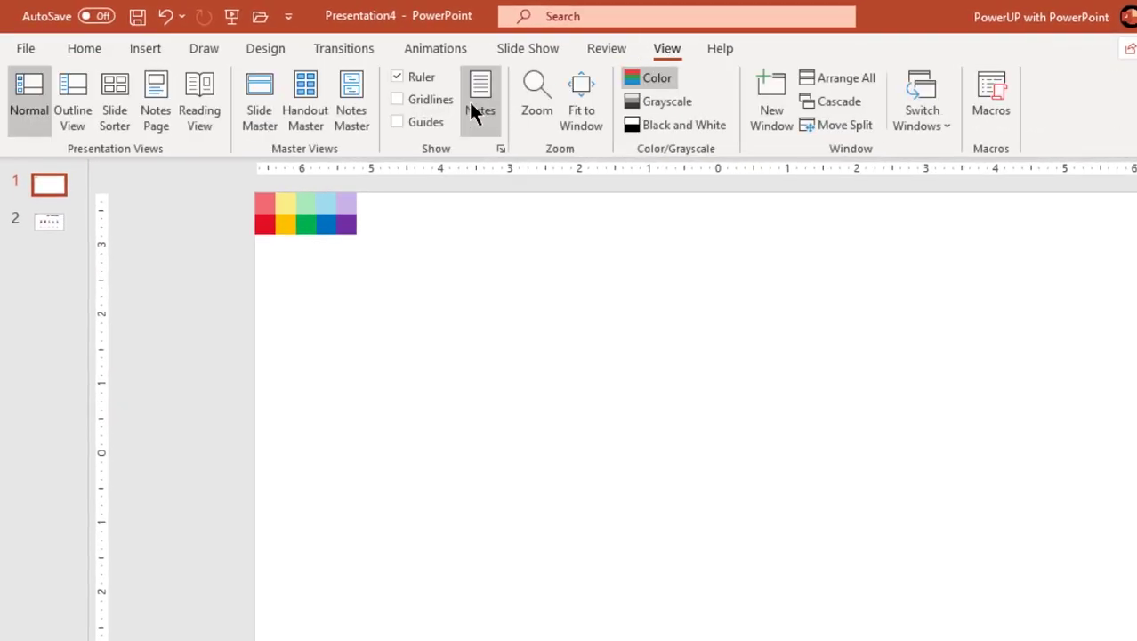
pyautogui.click(153, 50)
pyautogui.click(314, 125)
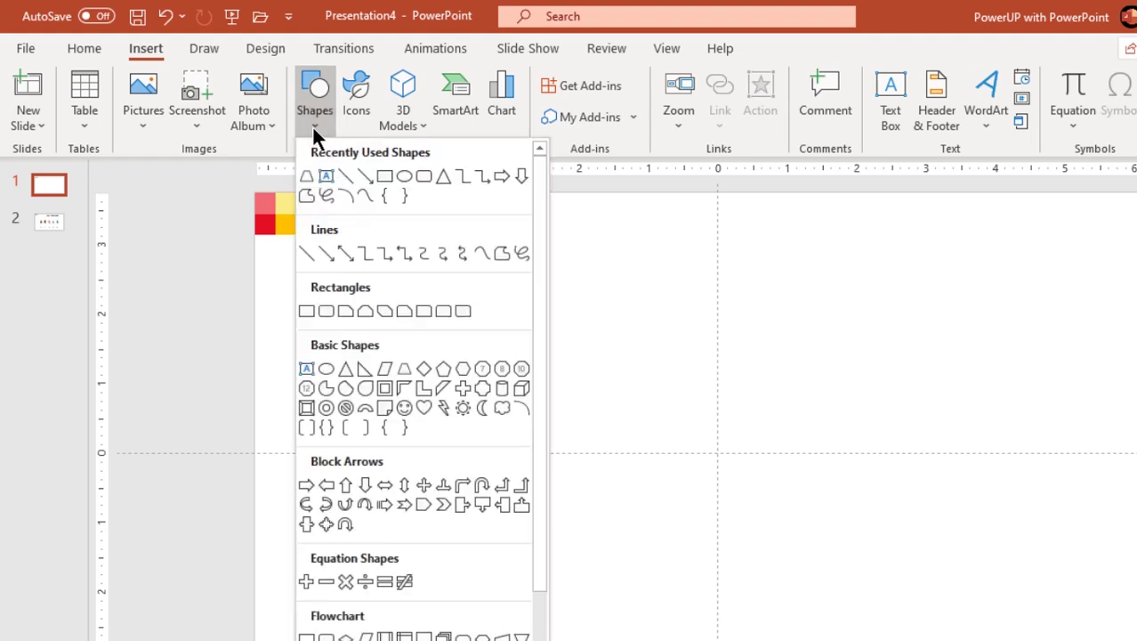
pyautogui.click(404, 176)
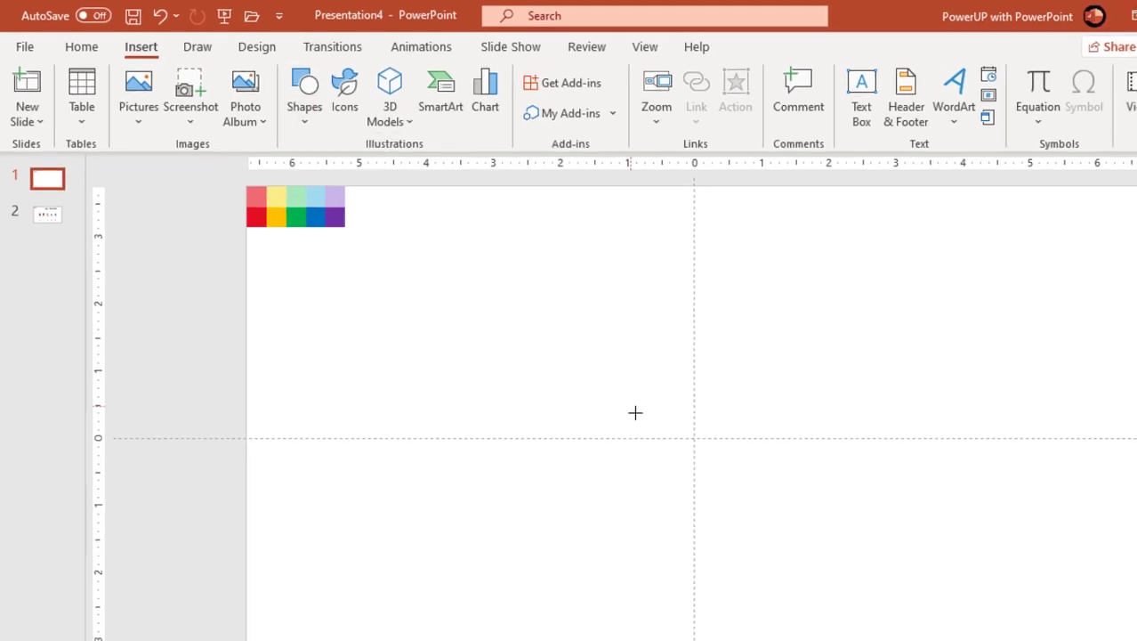
pyautogui.moveTo(541, 329); pyautogui.dragTo(769, 516)
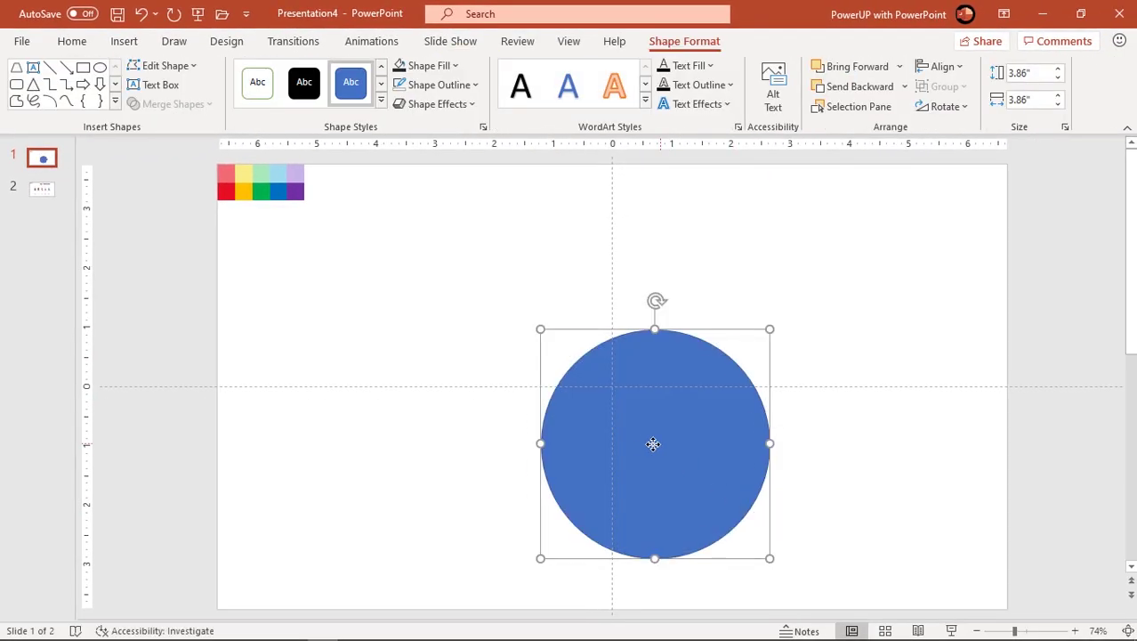
pyautogui.moveTo(655, 444); pyautogui.dragTo(616, 442)
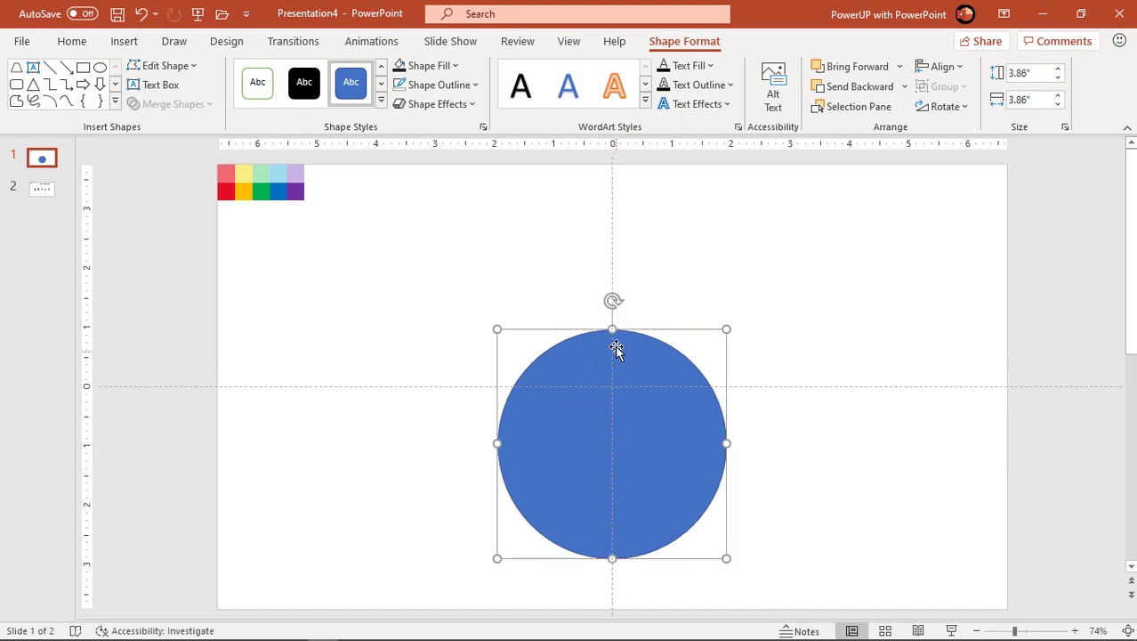
pyautogui.moveTo(614, 327); pyautogui.dragTo(616, 319)
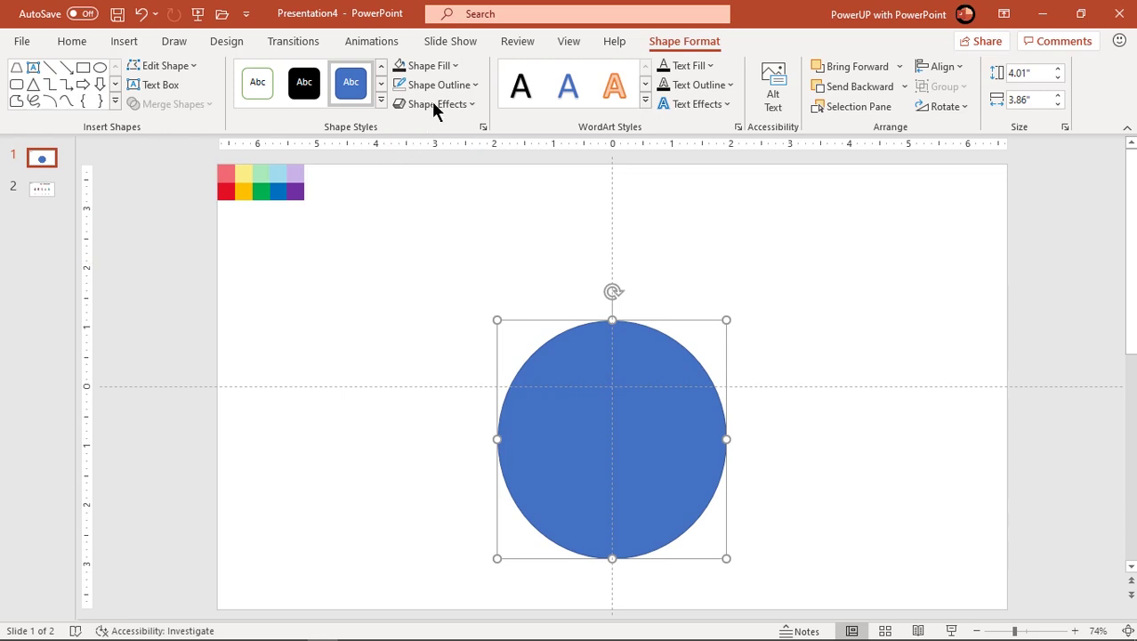
# Give the circle no outline, a dark grey fill and about 51% transparency
pyautogui.click(435, 88)
pyautogui.click(429, 264)
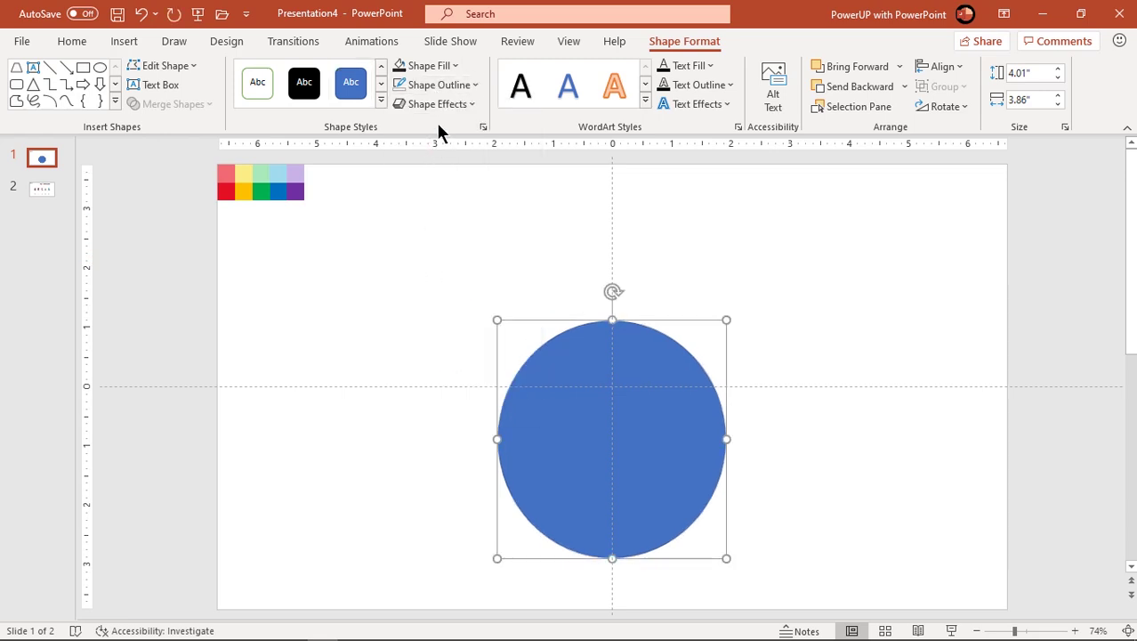
pyautogui.click(444, 67)
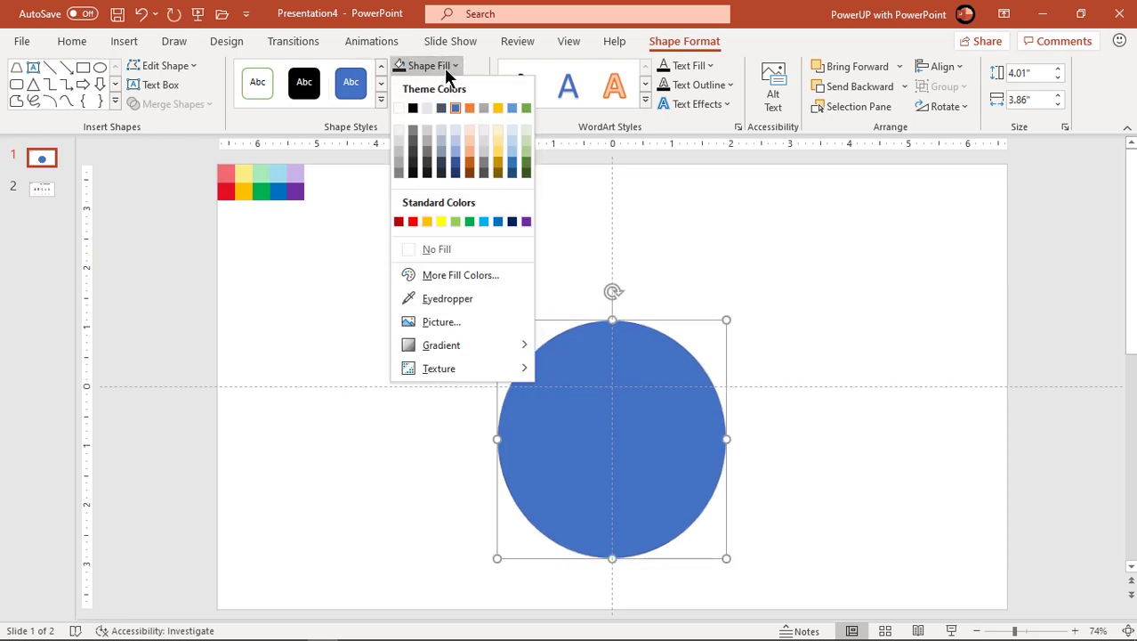
pyautogui.click(412, 168)
pyautogui.rightClick(689, 483)
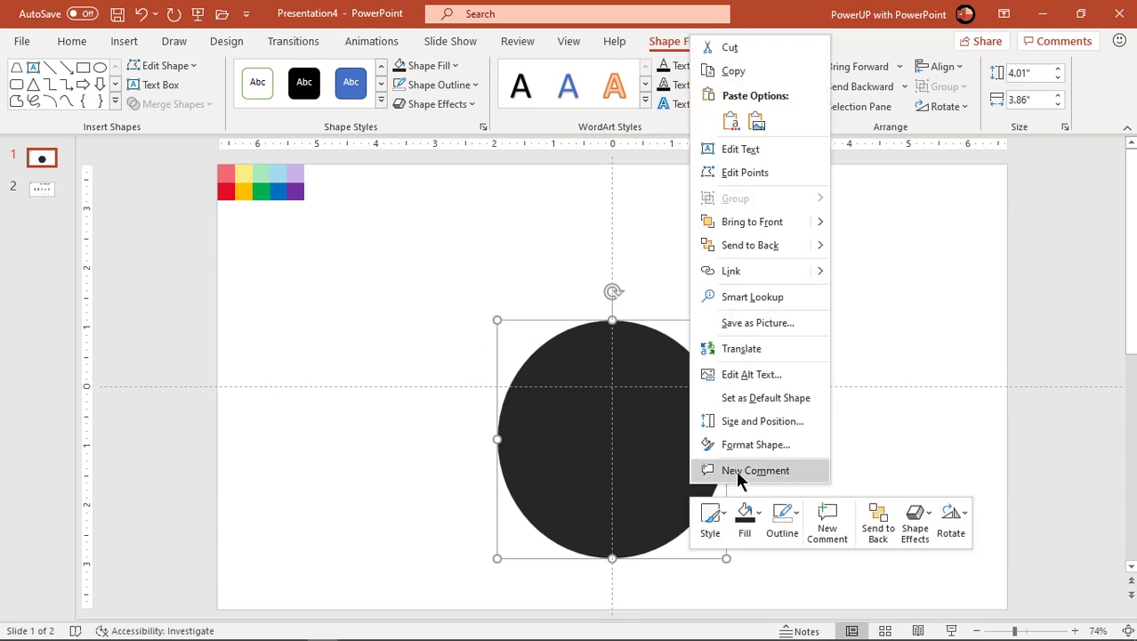
pyautogui.click(726, 445)
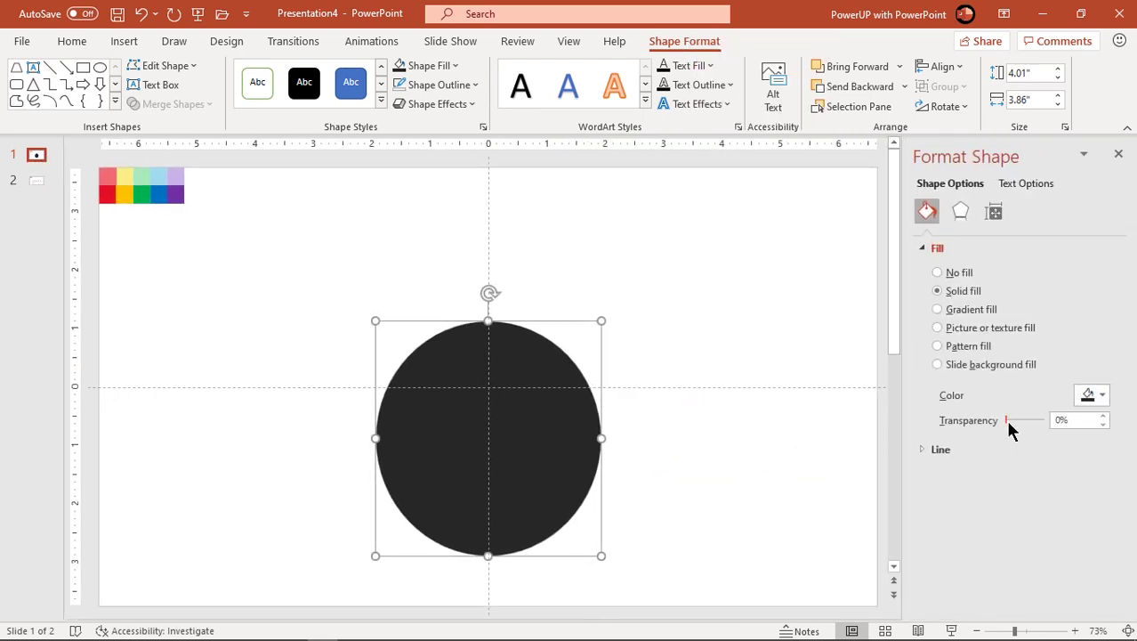
pyautogui.moveTo(1009, 425); pyautogui.dragTo(1027, 426)
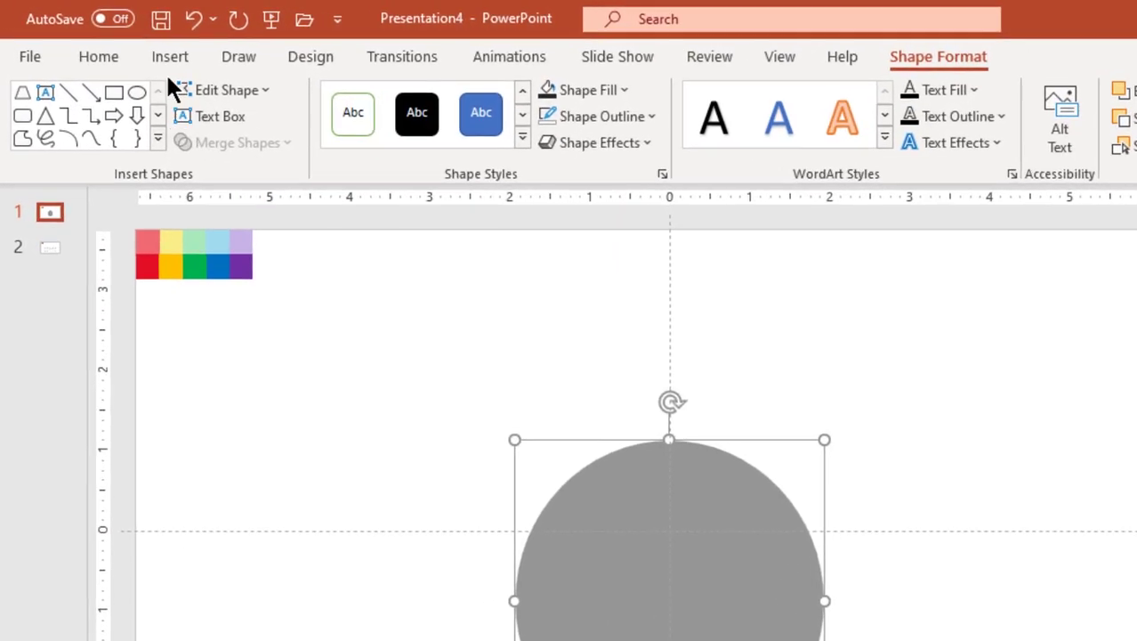
# Draw a trapezoid over the circle's top half, matching its width with a narrower top
pyautogui.click(123, 43)
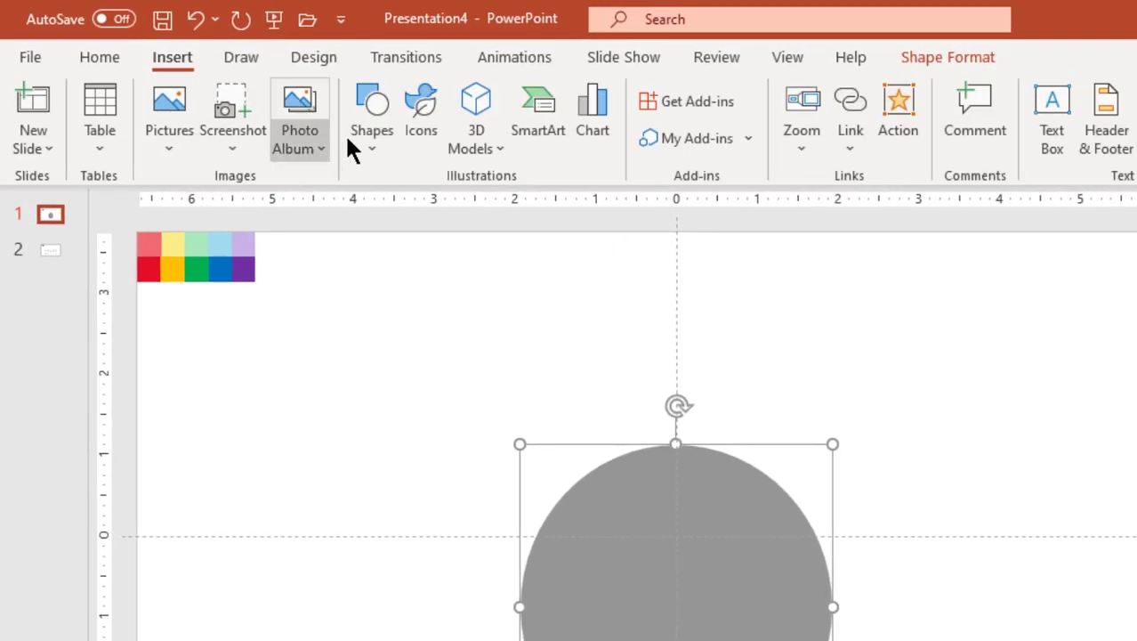
pyautogui.click(362, 148)
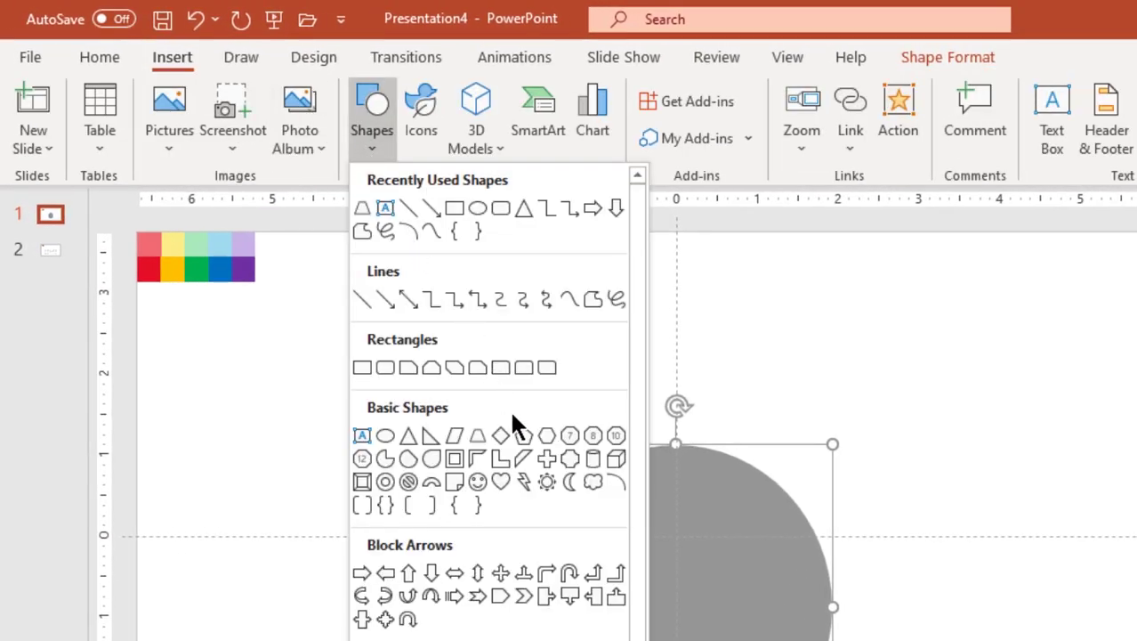
pyautogui.click(476, 435)
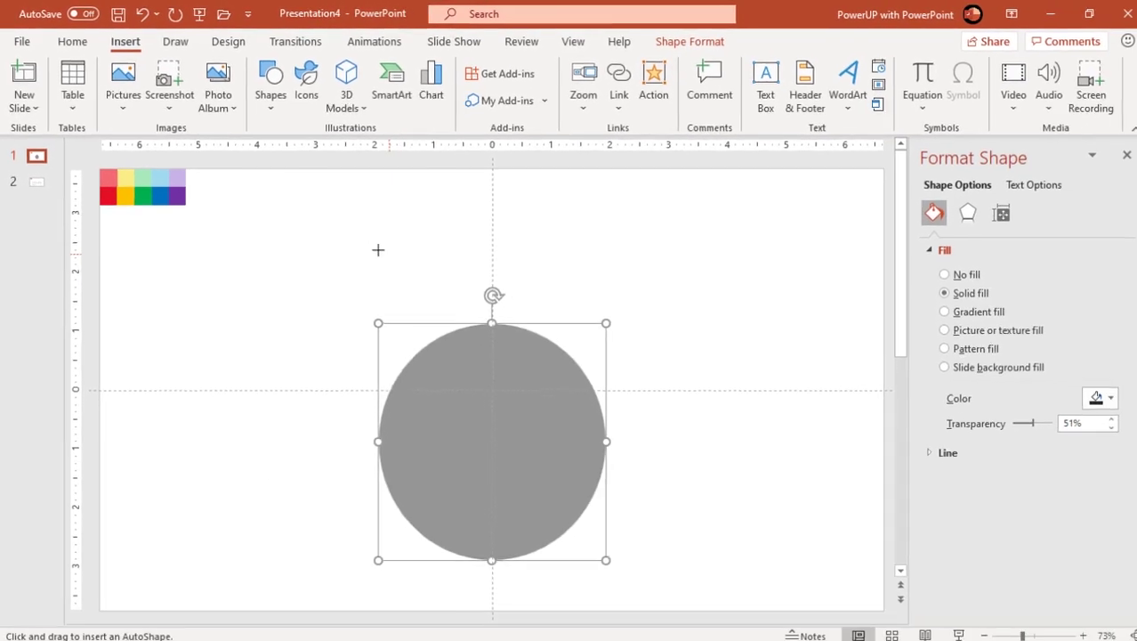
pyautogui.moveTo(379, 250); pyautogui.dragTo(603, 439)
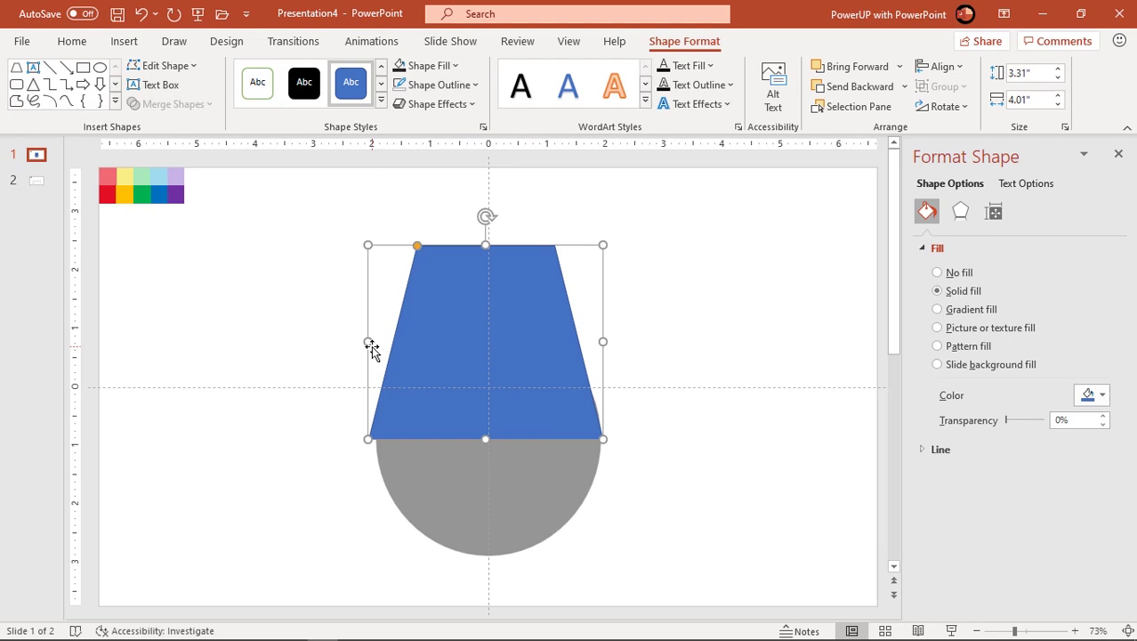
pyautogui.moveTo(371, 341); pyautogui.dragTo(375, 341)
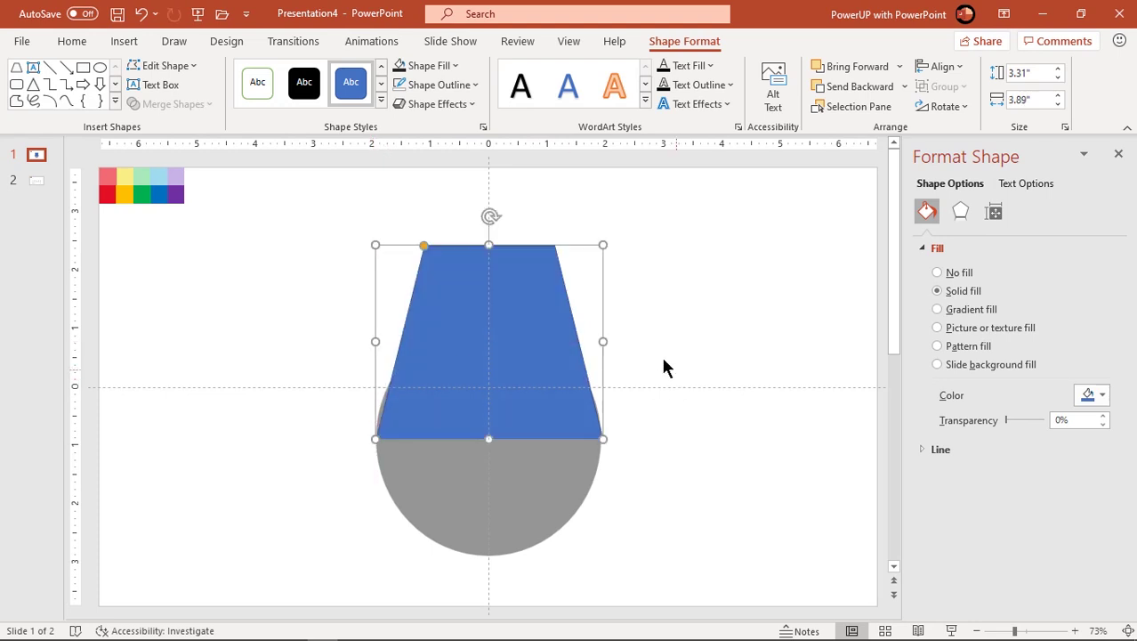
pyautogui.moveTo(604, 341); pyautogui.dragTo(602, 341)
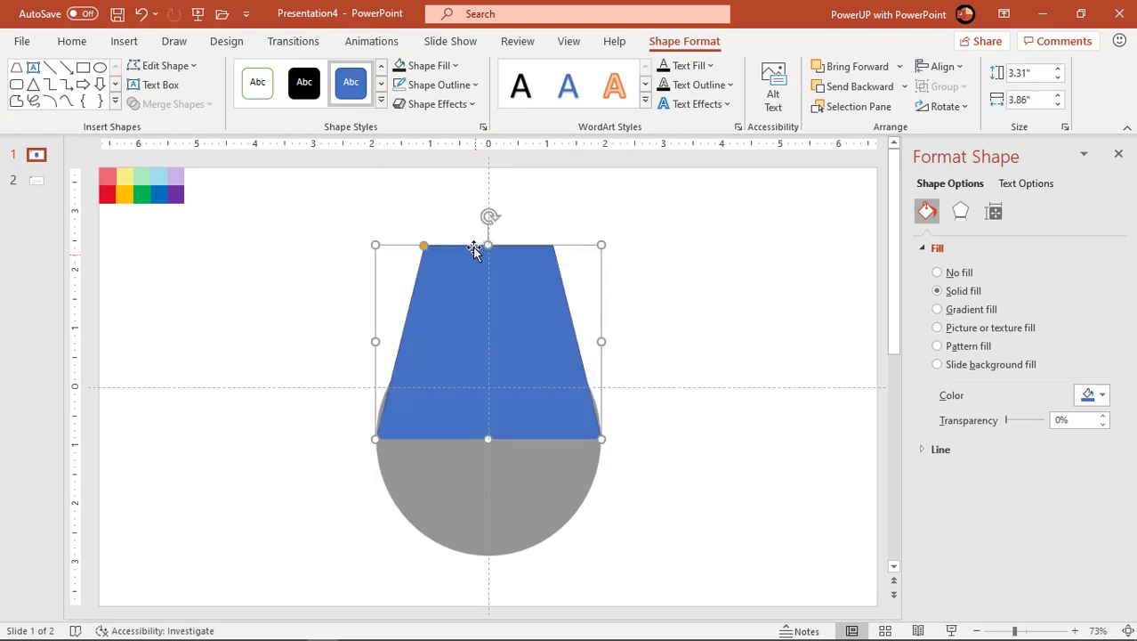
pyautogui.moveTo(490, 249); pyautogui.dragTo(490, 286)
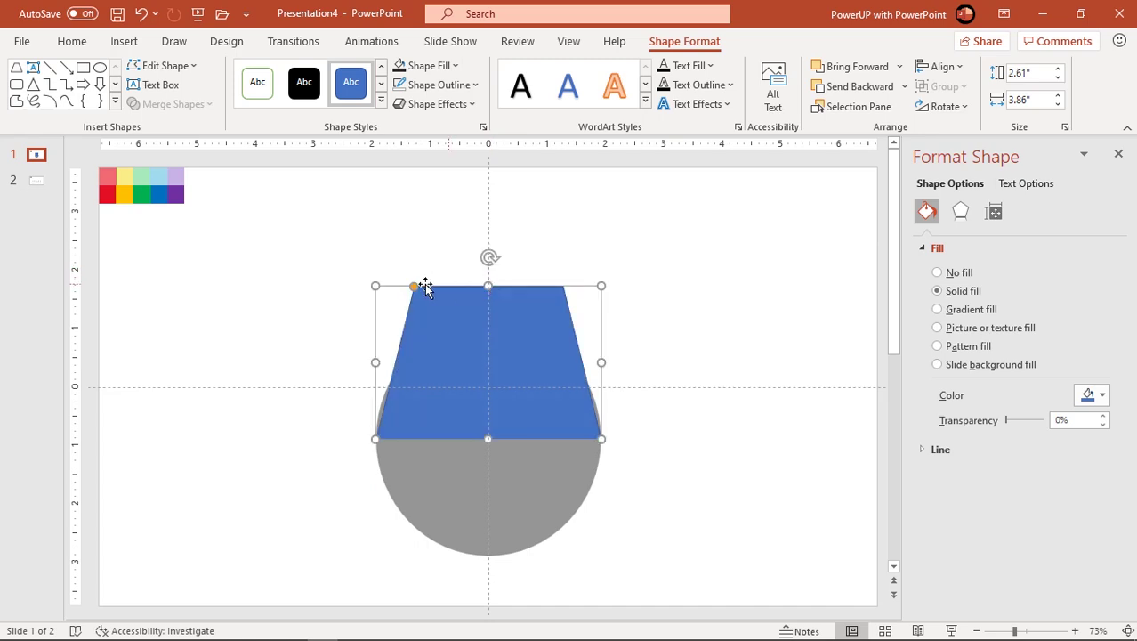
pyautogui.moveTo(415, 286); pyautogui.dragTo(451, 298)
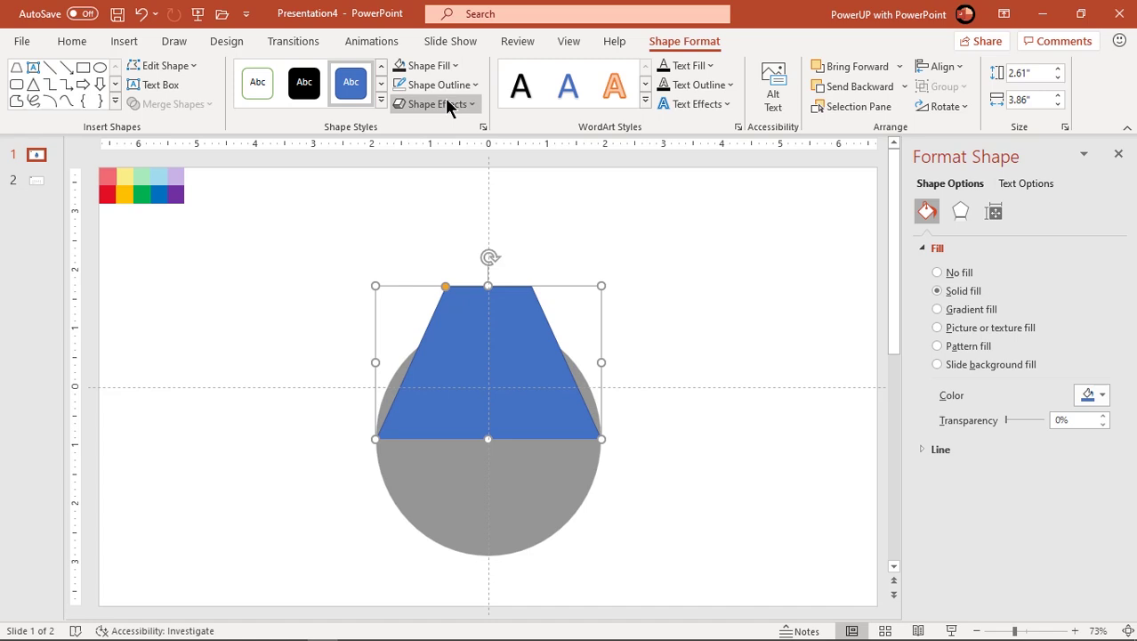
# Give the trapezoid no outline, a dark red fill and 70% transparency
pyautogui.click(445, 85)
pyautogui.click(435, 268)
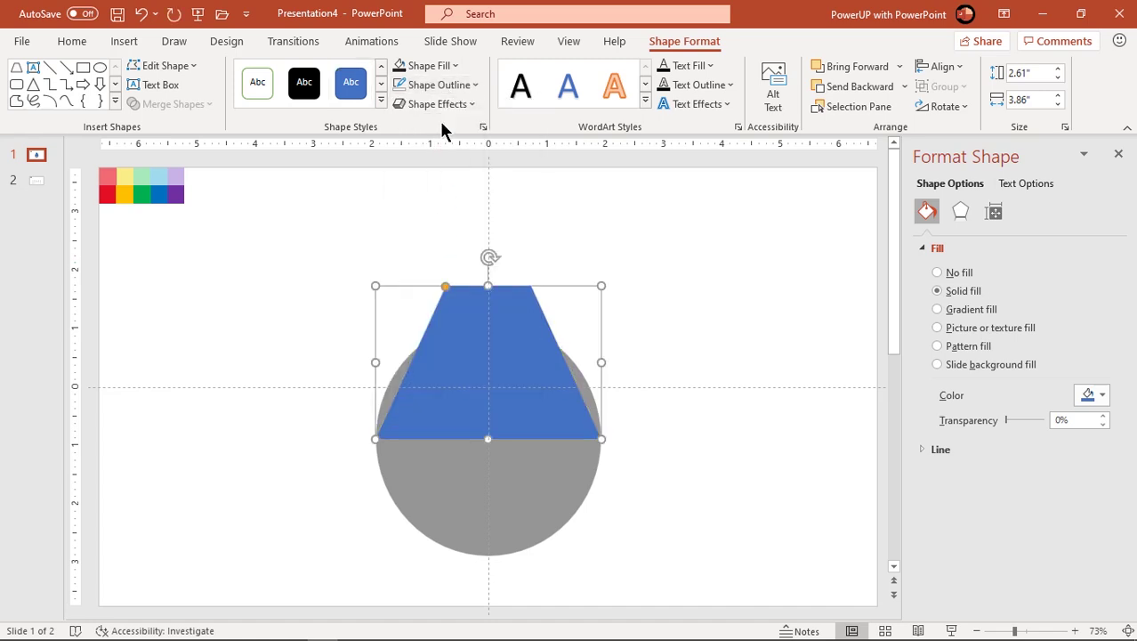
pyautogui.click(440, 66)
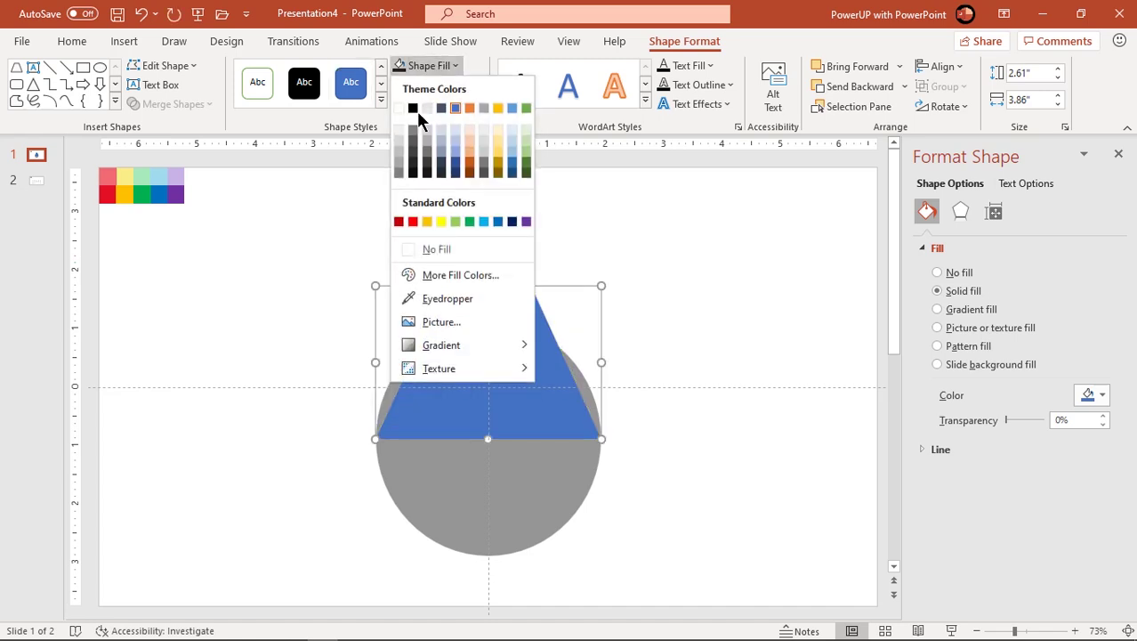
pyautogui.click(397, 222)
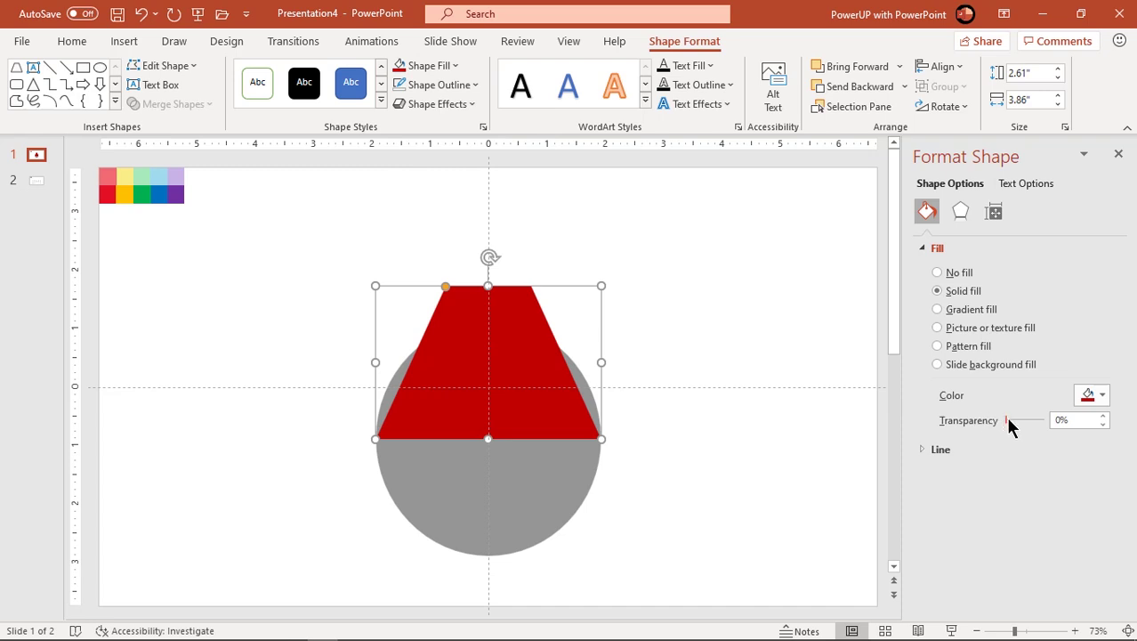
pyautogui.moveTo(1010, 422); pyautogui.dragTo(1035, 423)
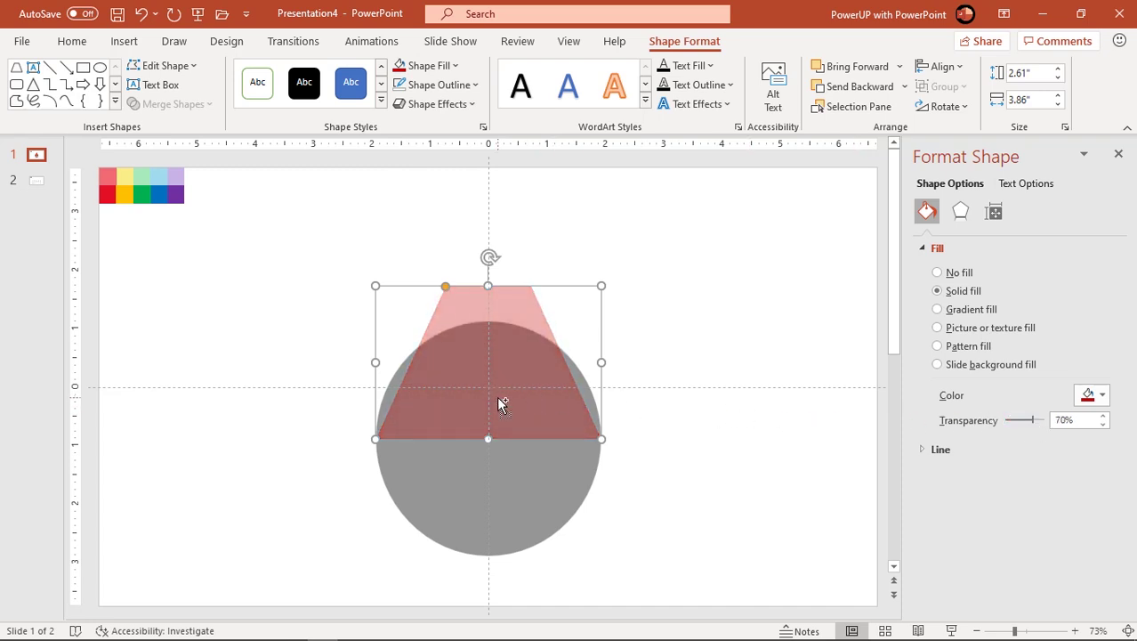
# Edit the trapezoid's top-left and bottom-left points so its left edge curves into the circle
pyautogui.scroll(3, 500, 403)
pyautogui.scroll(4, 500, 404)
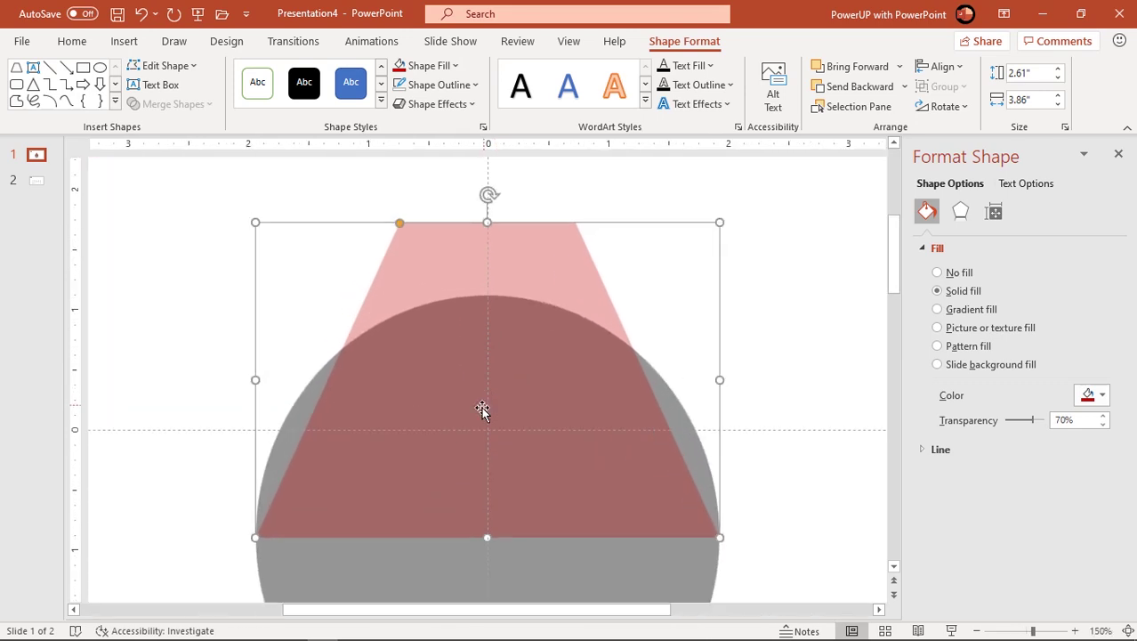
pyautogui.rightClick(481, 409)
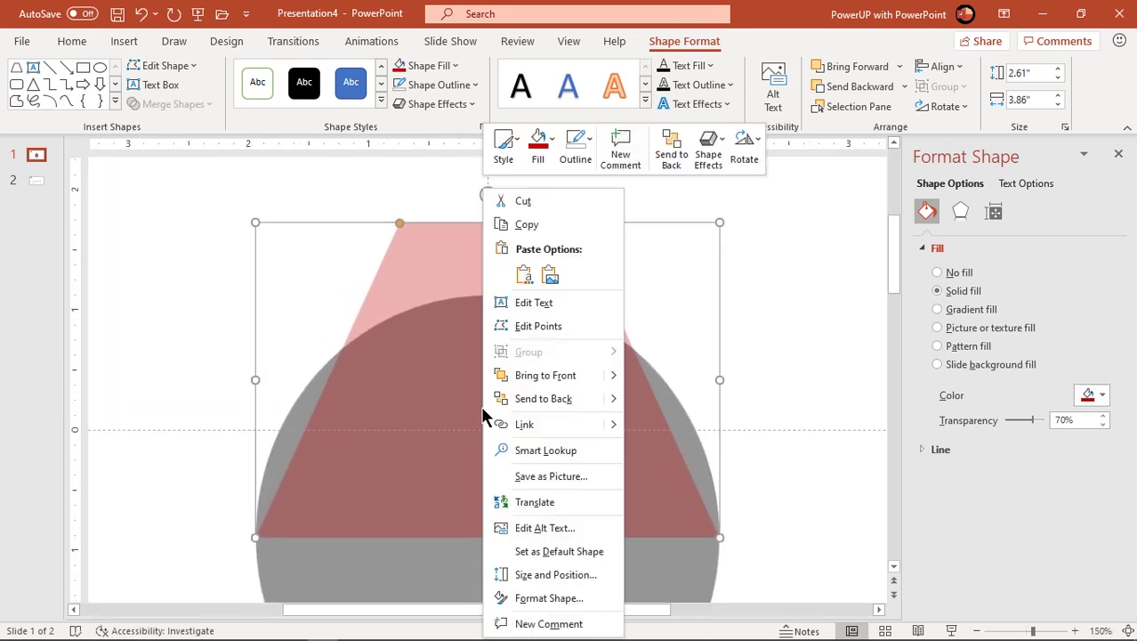
pyautogui.click(525, 329)
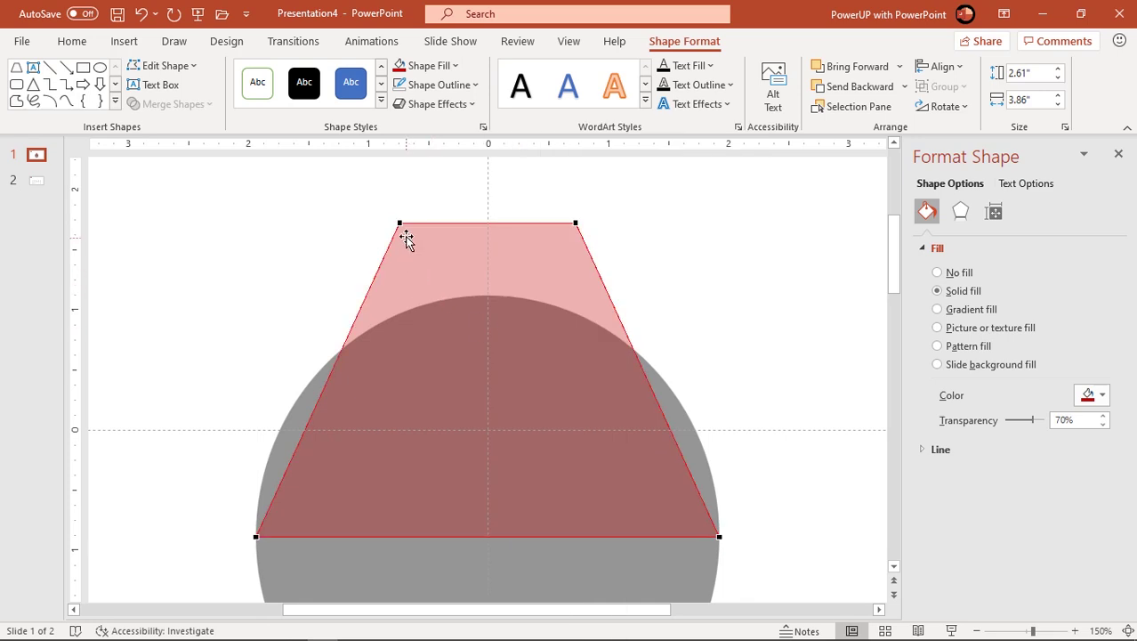
pyautogui.click(258, 535)
pyautogui.moveTo(303, 433); pyautogui.dragTo(254, 417)
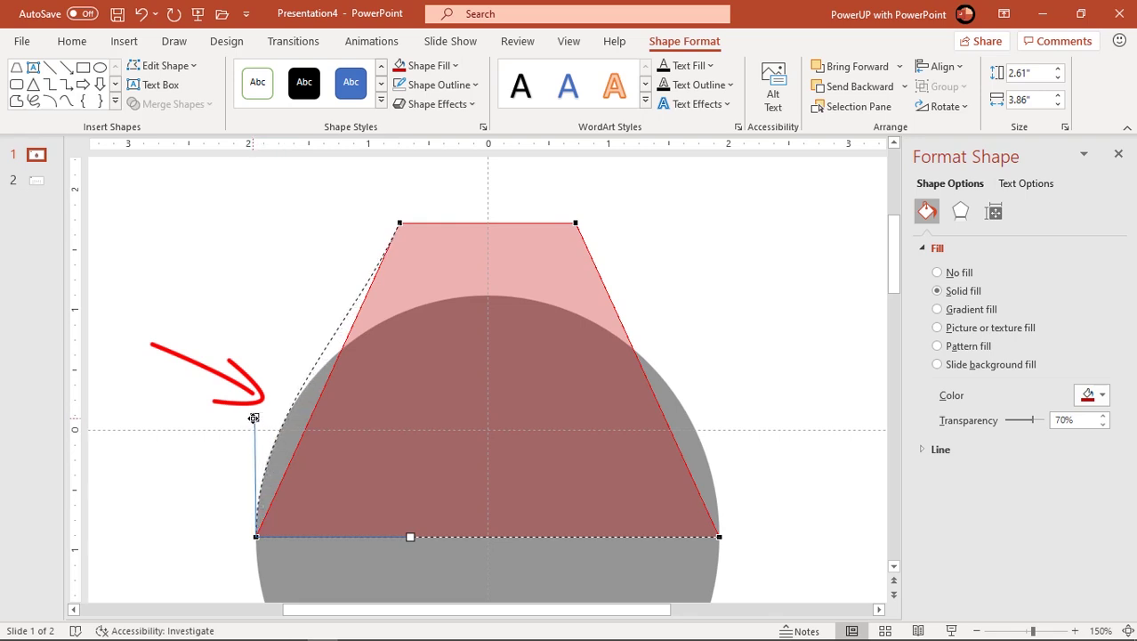
pyautogui.click(398, 225)
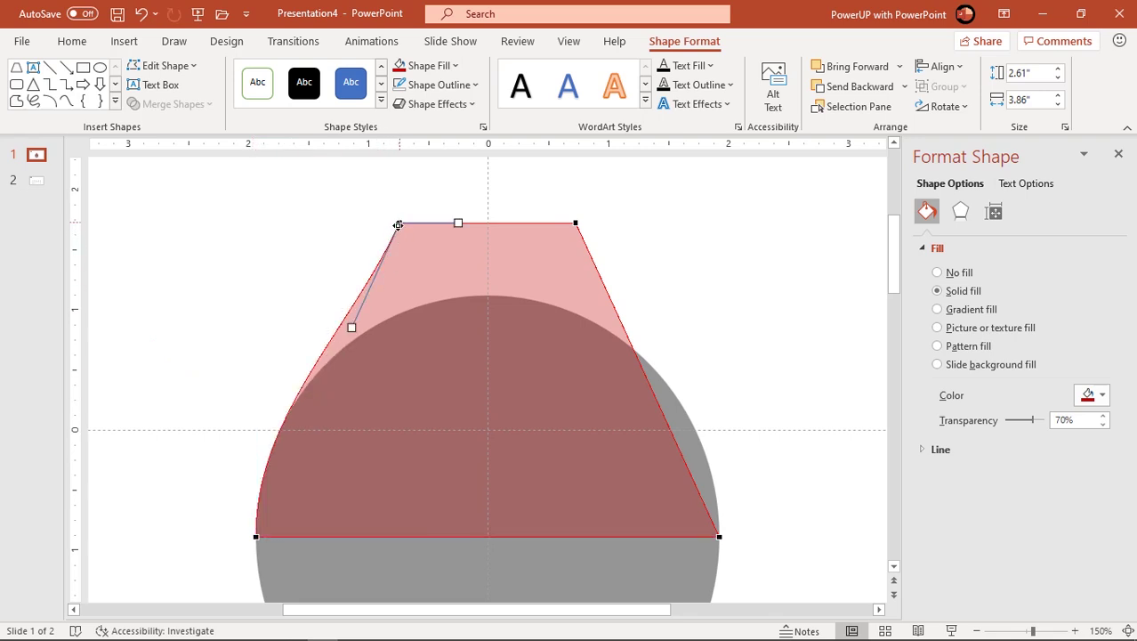
pyautogui.moveTo(353, 327); pyautogui.dragTo(358, 363)
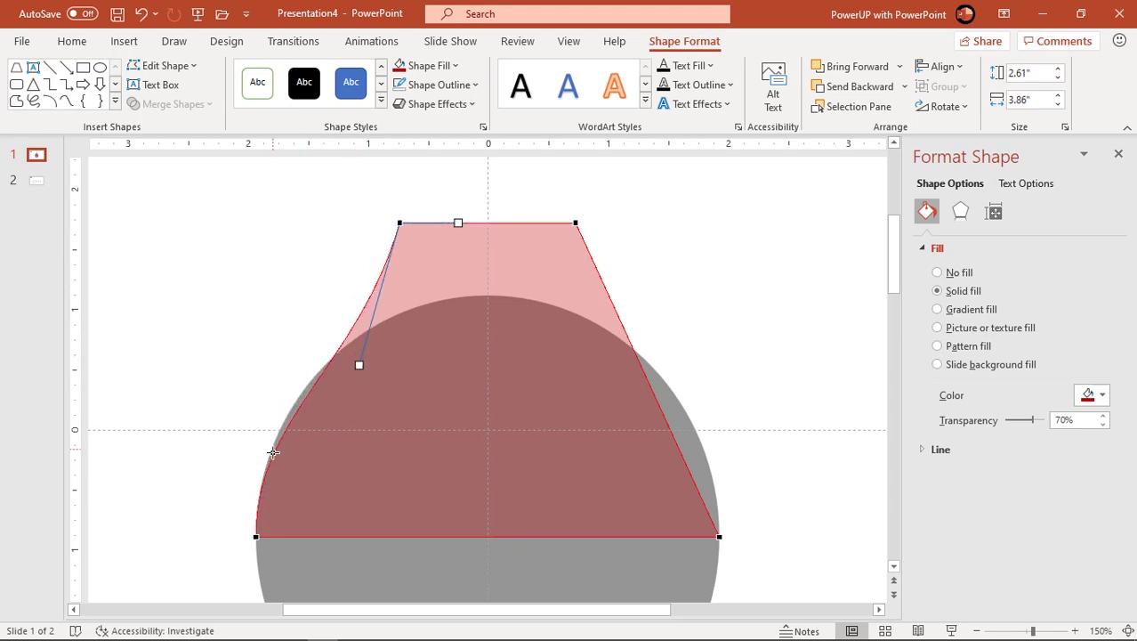
pyautogui.click(255, 535)
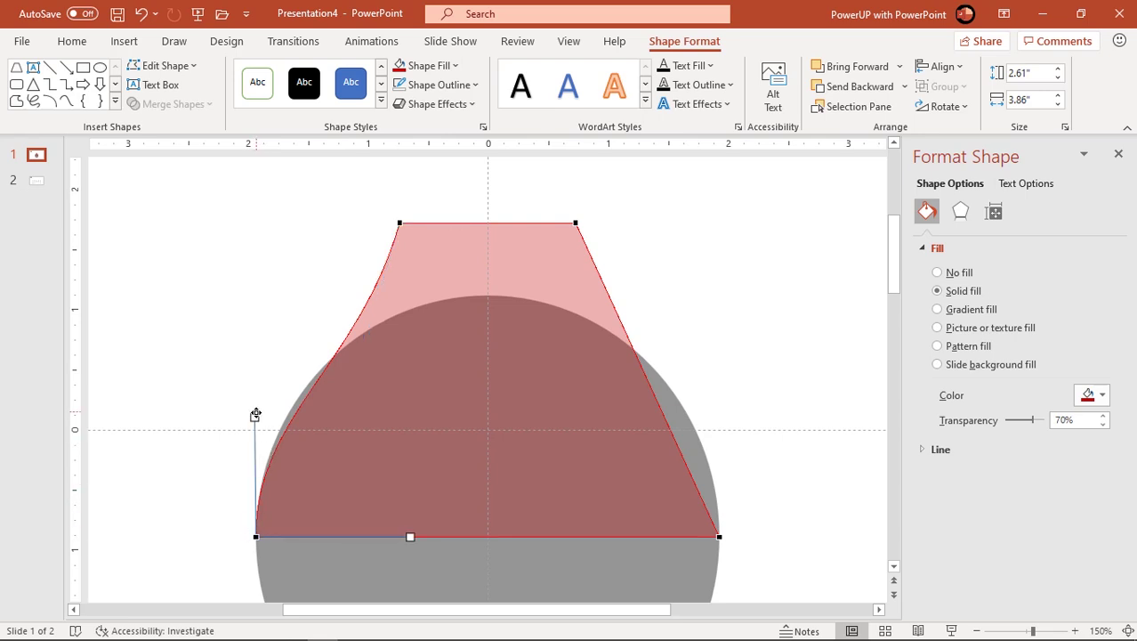
pyautogui.moveTo(256, 414); pyautogui.dragTo(265, 379)
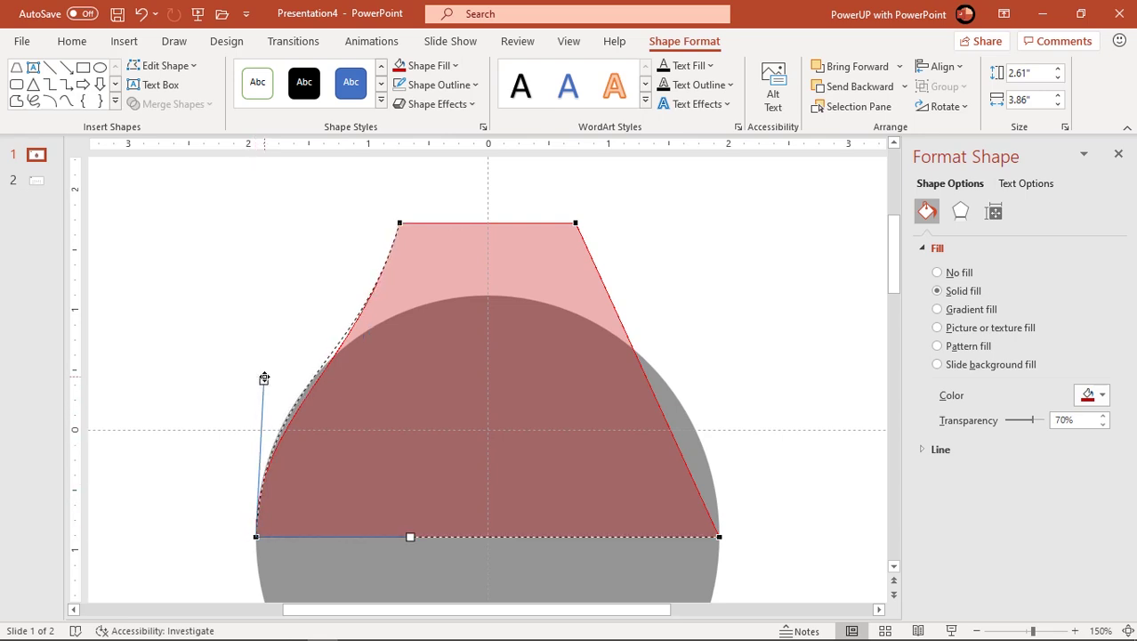
pyautogui.moveTo(264, 378); pyautogui.dragTo(260, 379)
# Cut away the trapezoid's right half by subtracting a rectangle drawn over it
pyautogui.click(218, 385)
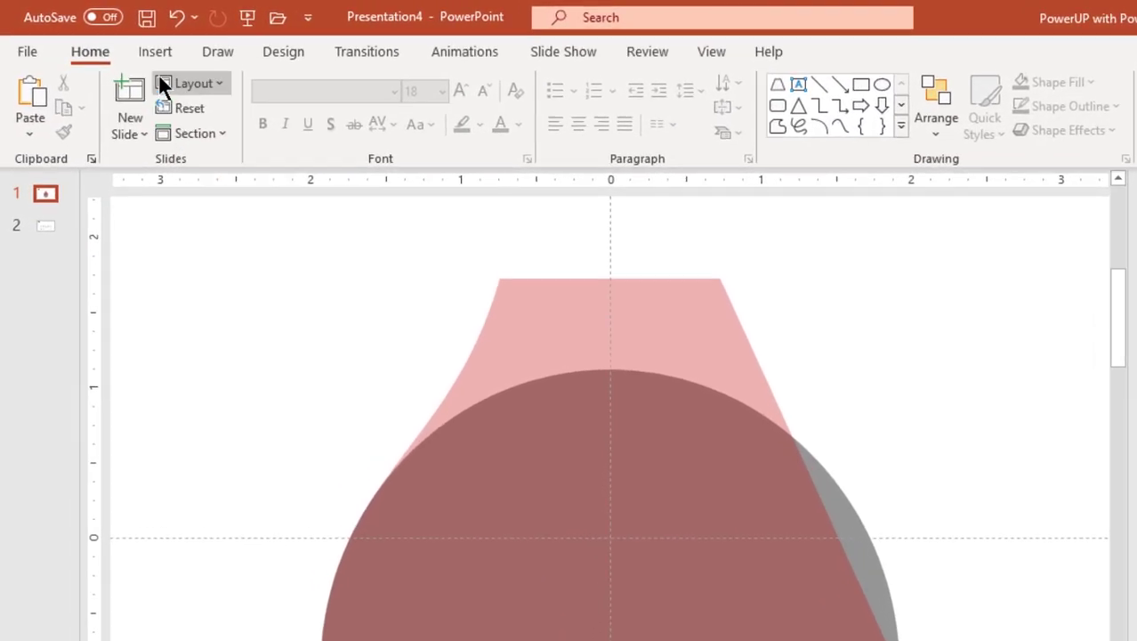
pyautogui.click(158, 53)
pyautogui.click(343, 149)
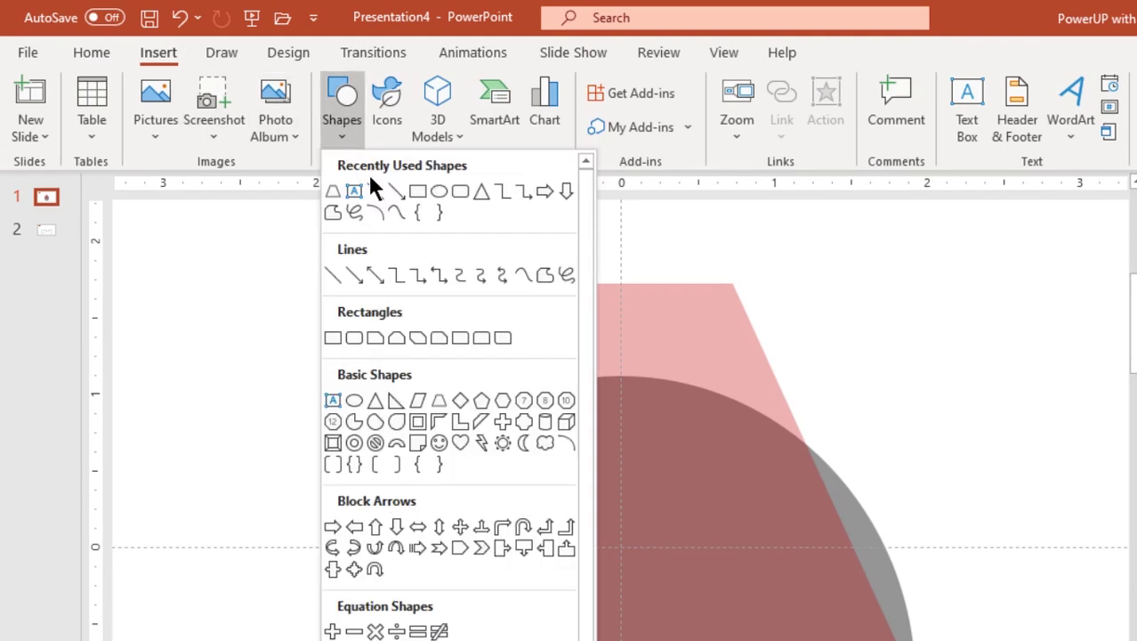
pyautogui.click(412, 189)
pyautogui.moveTo(771, 558); pyautogui.dragTo(488, 198)
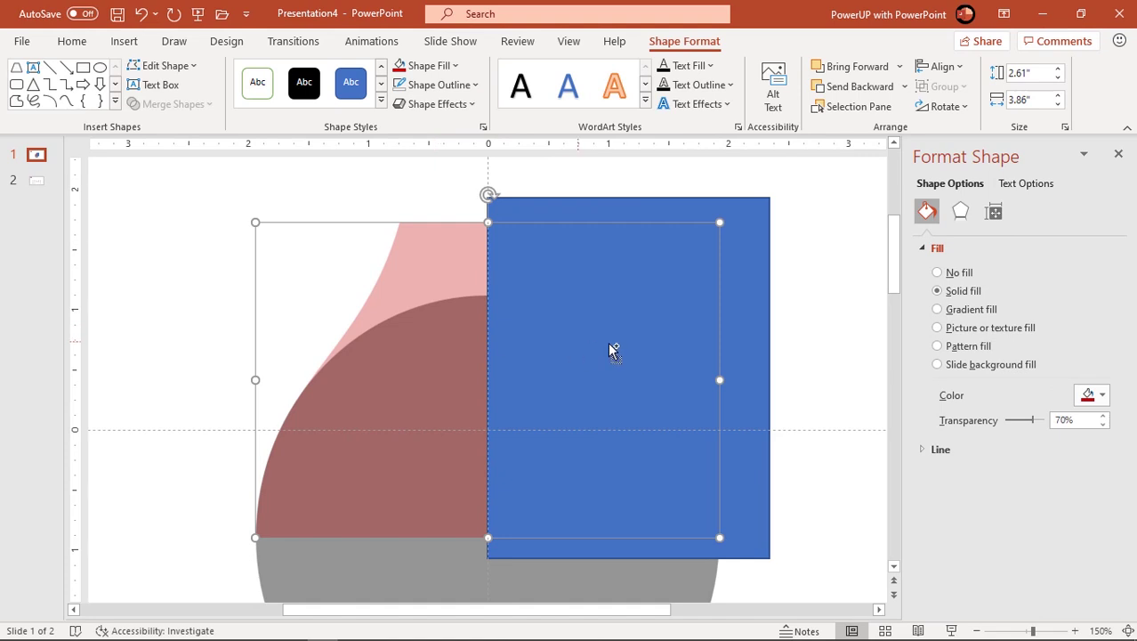
pyautogui.keyDown('shift'); pyautogui.click(625, 348); pyautogui.keyUp('shift')
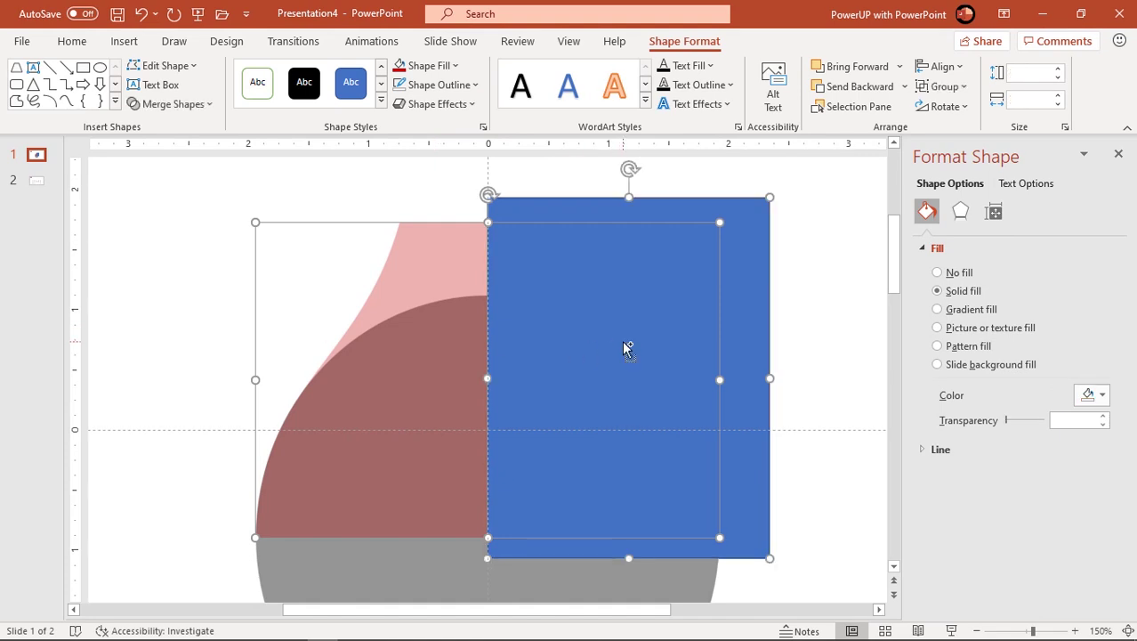
pyautogui.click(183, 106)
pyautogui.click(179, 220)
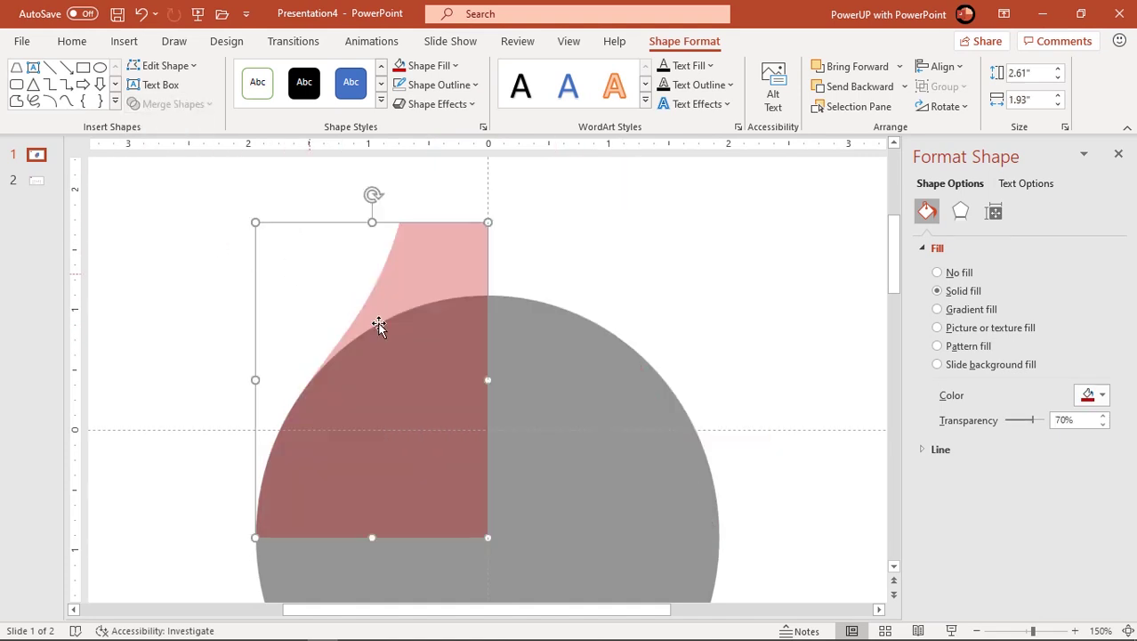
# Duplicate and horizontally flip the curved half, then union both halves with the circle
pyautogui.hotkey('ctrl', 'd')
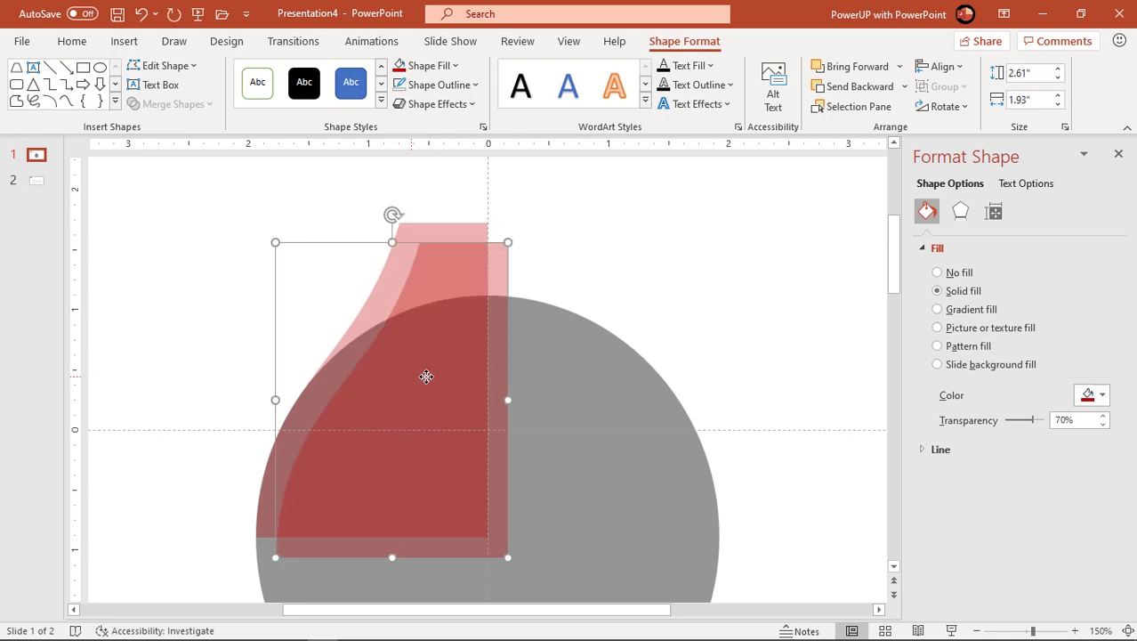
pyautogui.moveTo(426, 376)
pyautogui.mouseDown()
pyautogui.moveTo(623, 351)
pyautogui.moveTo(597, 355)
pyautogui.mouseUp()
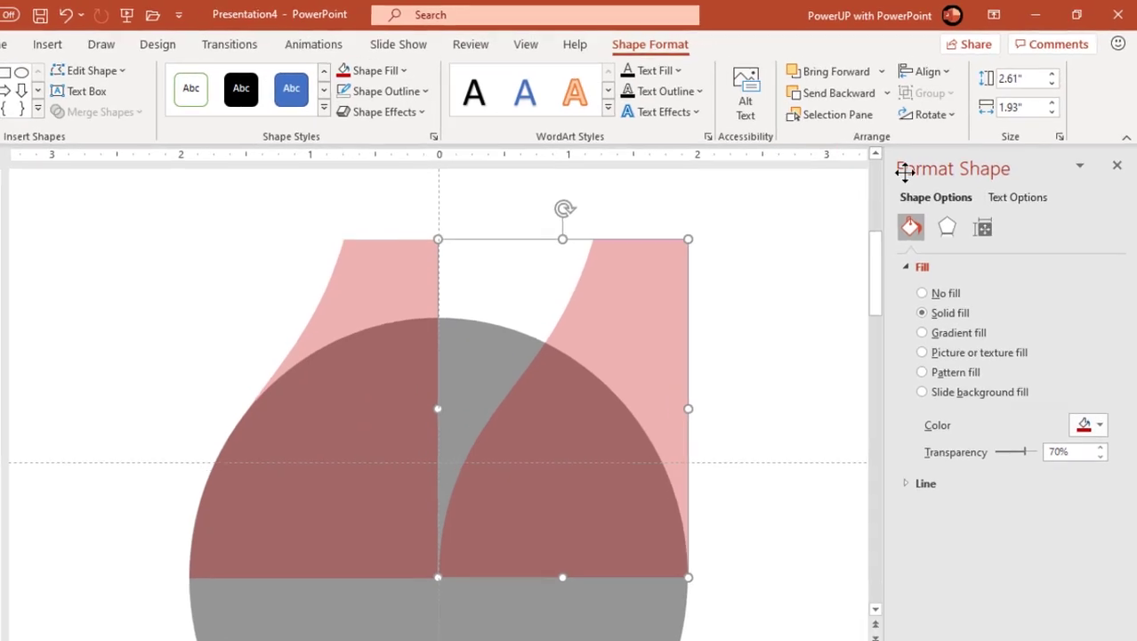
pyautogui.click(917, 125)
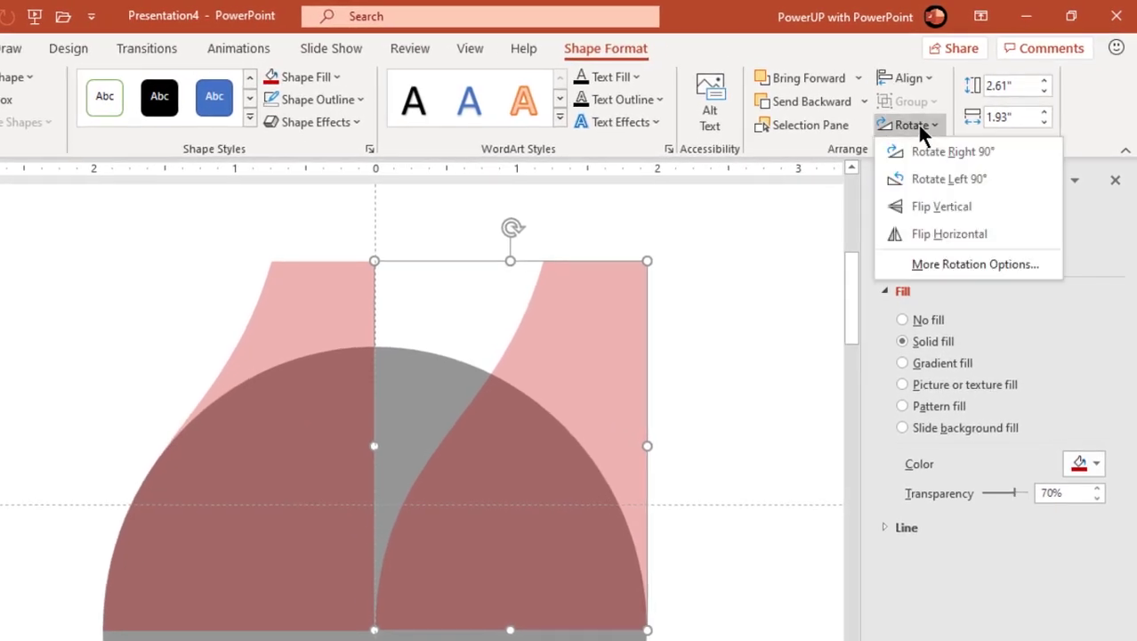
pyautogui.click(916, 233)
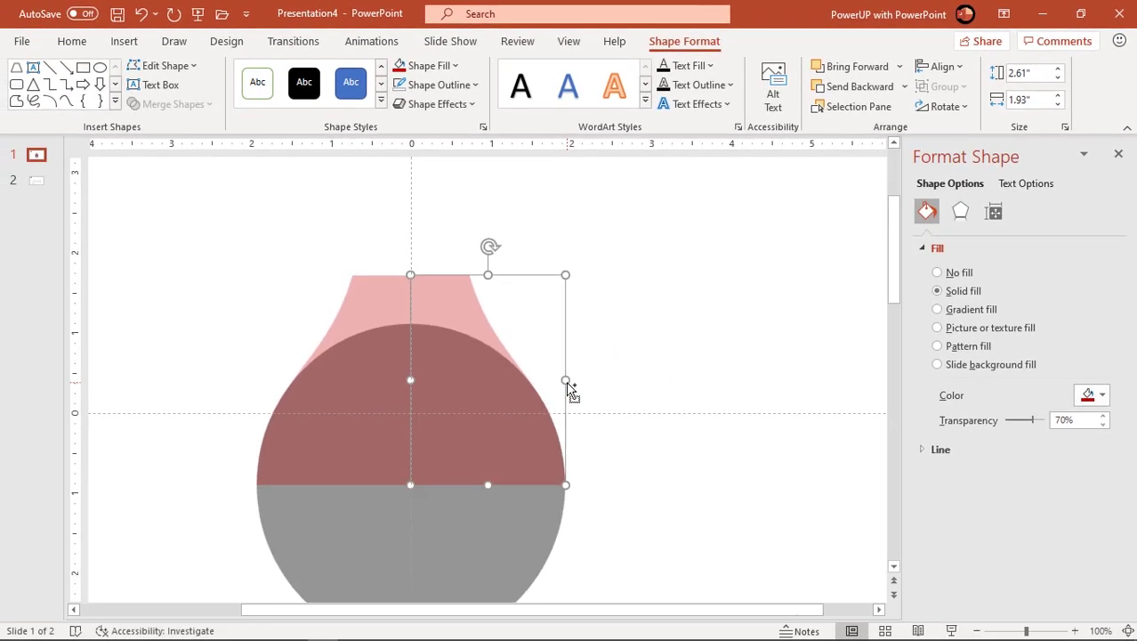
pyautogui.keyDown('shift'); pyautogui.click(436, 402); pyautogui.keyUp('shift')
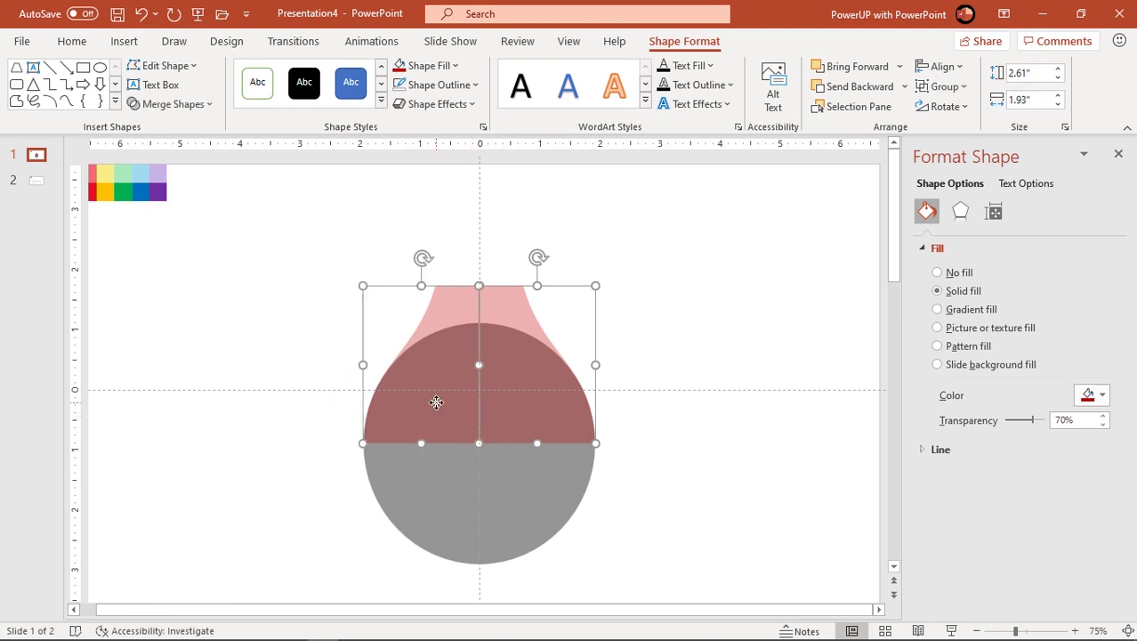
pyautogui.keyDown('shift'); pyautogui.click(460, 491); pyautogui.keyUp('shift')
pyautogui.click(194, 104)
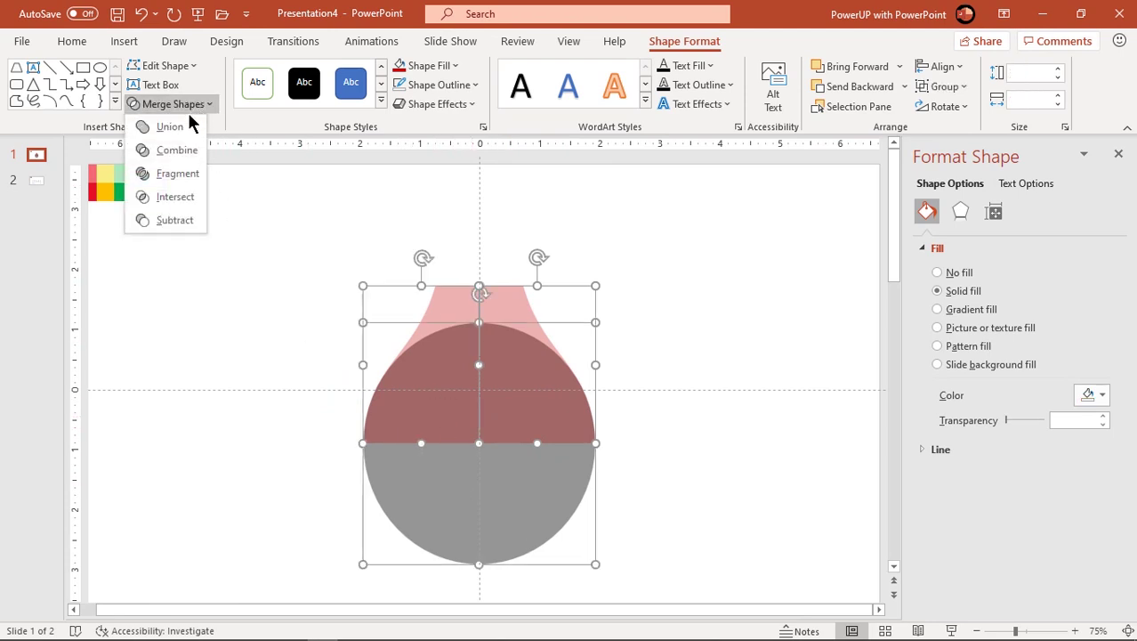
pyautogui.click(182, 127)
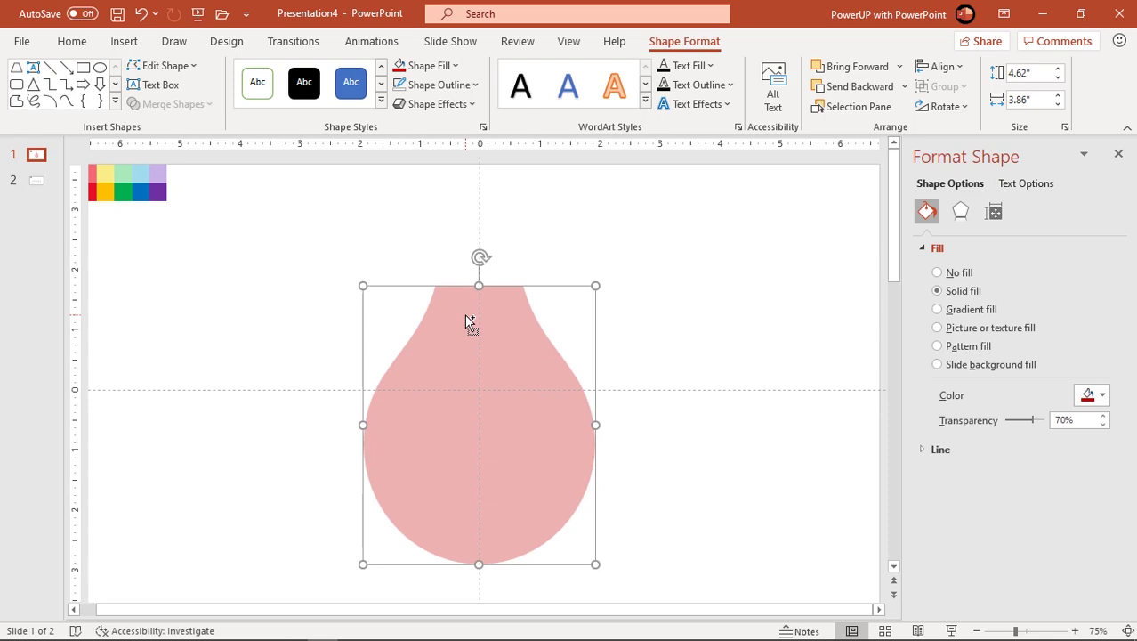
# Draw a rounded rectangle bar near the top of the bulb
pyautogui.keyDown('ctrl'); pyautogui.scroll(5, 470, 322); pyautogui.keyUp('ctrl')
pyautogui.scroll(3, 498, 350)
pyautogui.scroll(2, 501, 356)
pyautogui.keyDown('ctrl'); pyautogui.scroll(2, 499, 351); pyautogui.keyUp('ctrl')
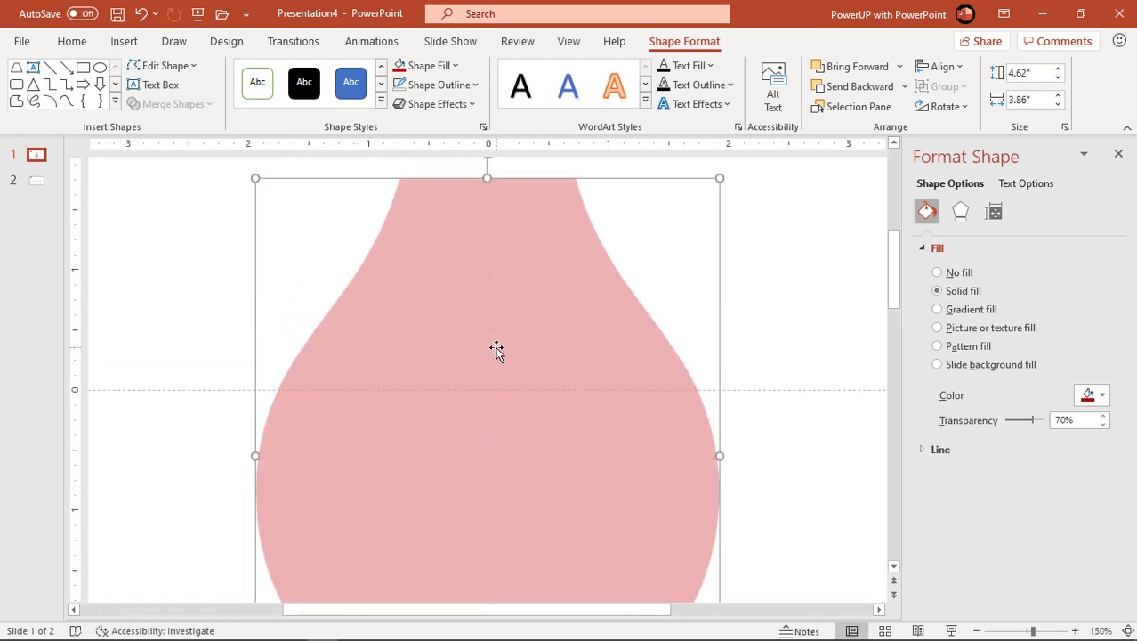
pyautogui.keyDown('ctrl'); pyautogui.scroll(2, 496, 351); pyautogui.keyUp('ctrl')
pyautogui.scroll(2, 496, 351)
pyautogui.scroll(3, 497, 351)
pyautogui.keyDown('ctrl'); pyautogui.scroll(3, 497, 350); pyautogui.keyUp('ctrl')
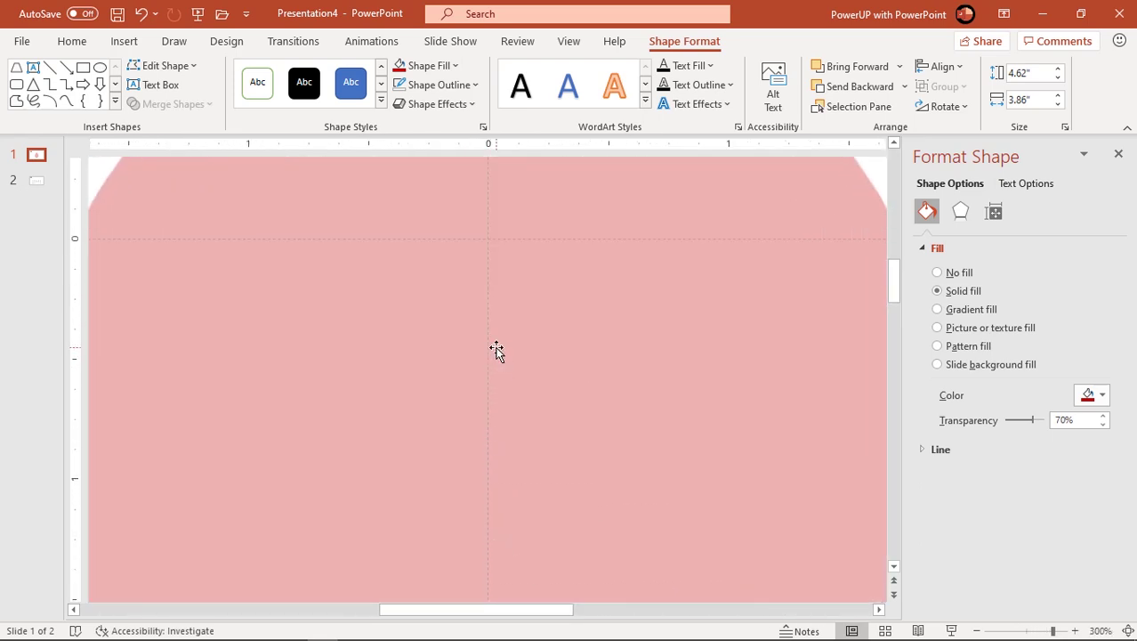
pyautogui.scroll(3, 497, 351)
pyautogui.scroll(3, 497, 351)
pyautogui.scroll(1, 499, 342)
pyautogui.click(411, 250)
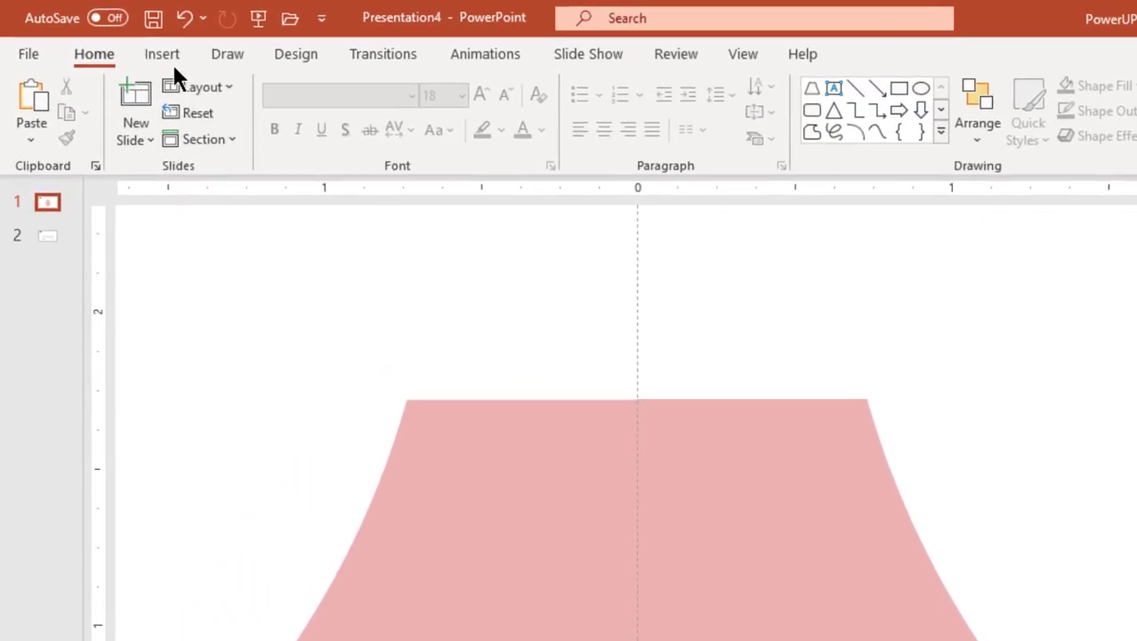
pyautogui.click(129, 45)
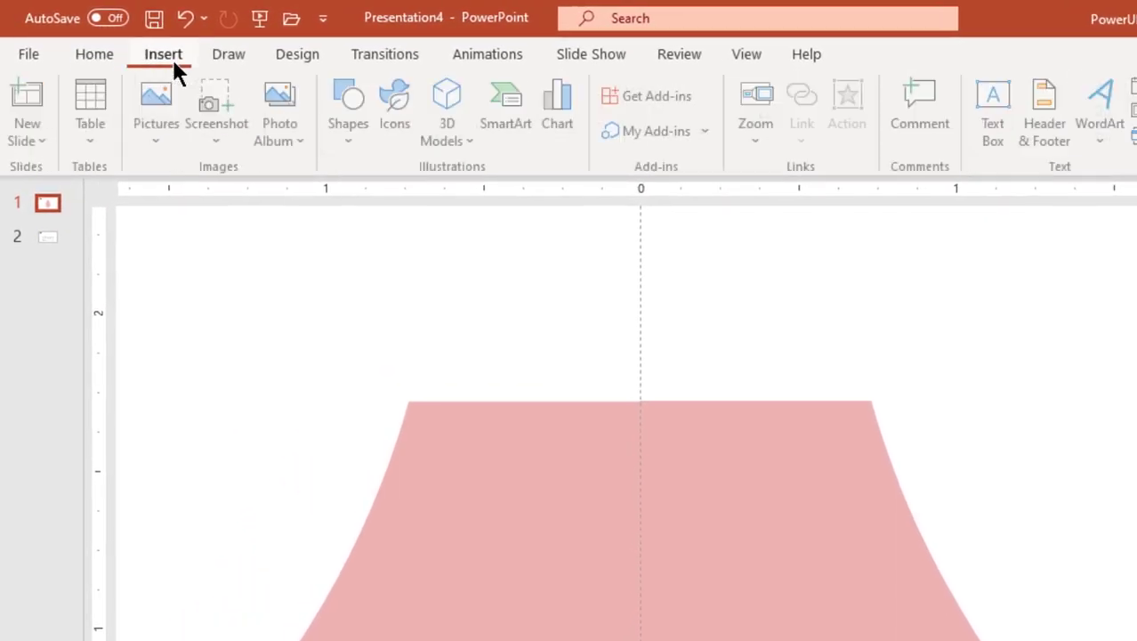
pyautogui.click(342, 142)
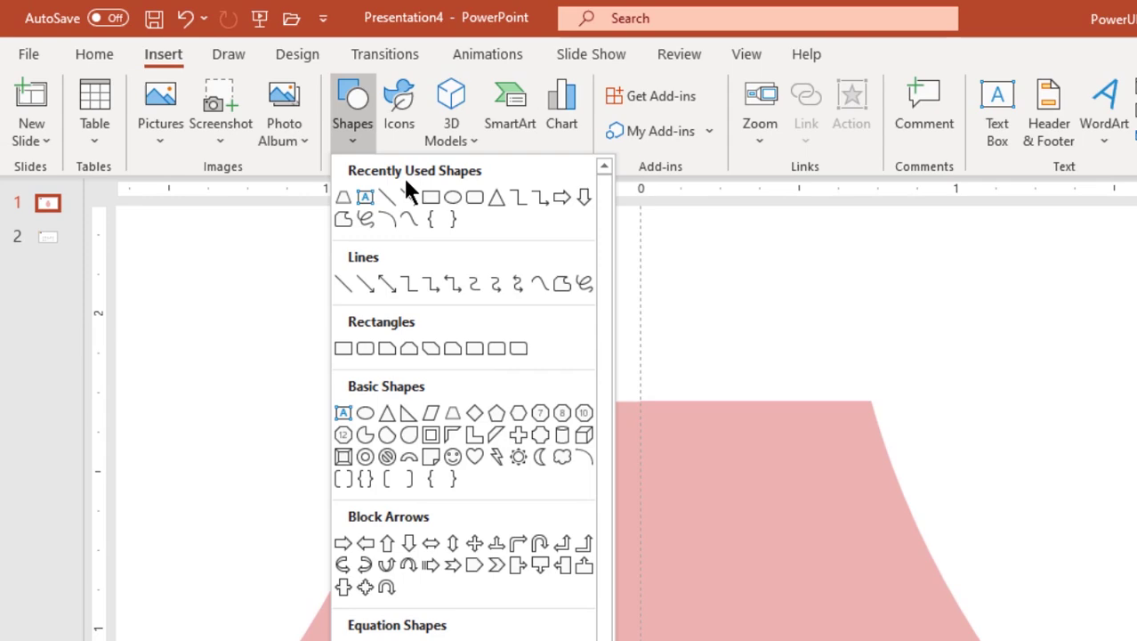
pyautogui.click(478, 194)
pyautogui.moveTo(312, 284)
pyautogui.mouseDown()
pyautogui.moveTo(675, 316)
pyautogui.moveTo(696, 327)
pyautogui.mouseUp()
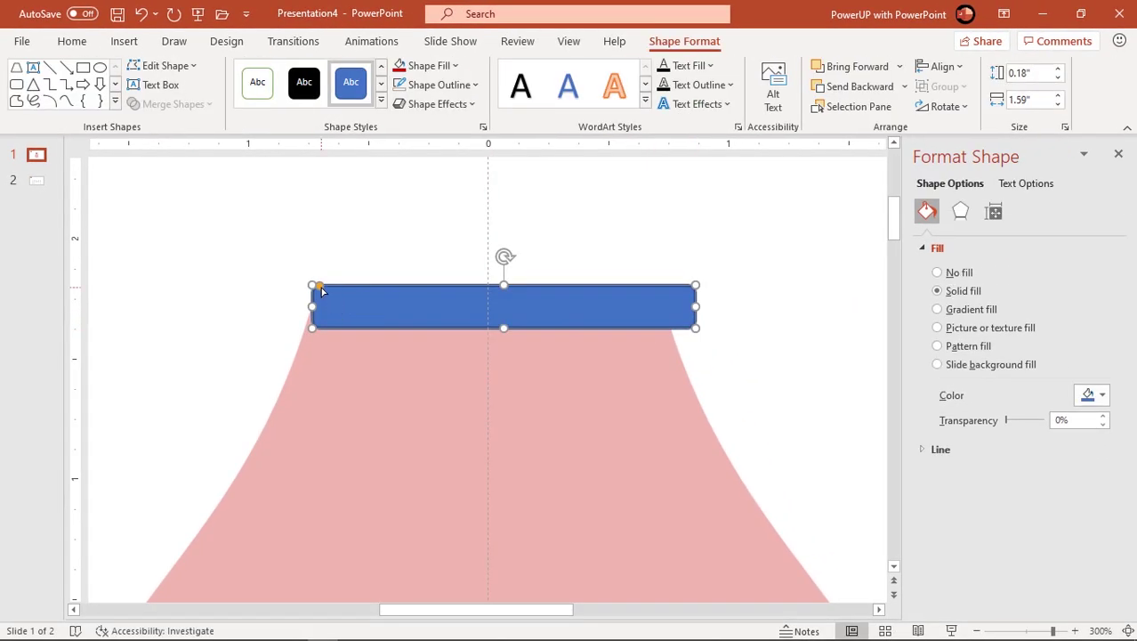
# Round the bar's corners, make it thin, and fit it to the bulb's flat top
pyautogui.moveTo(321, 290); pyautogui.dragTo(327, 291)
pyautogui.moveTo(450, 306)
pyautogui.mouseDown()
pyautogui.moveTo(475, 282)
pyautogui.moveTo(488, 286)
pyautogui.mouseUp()
pyautogui.moveTo(295, 301); pyautogui.dragTo(314, 304)
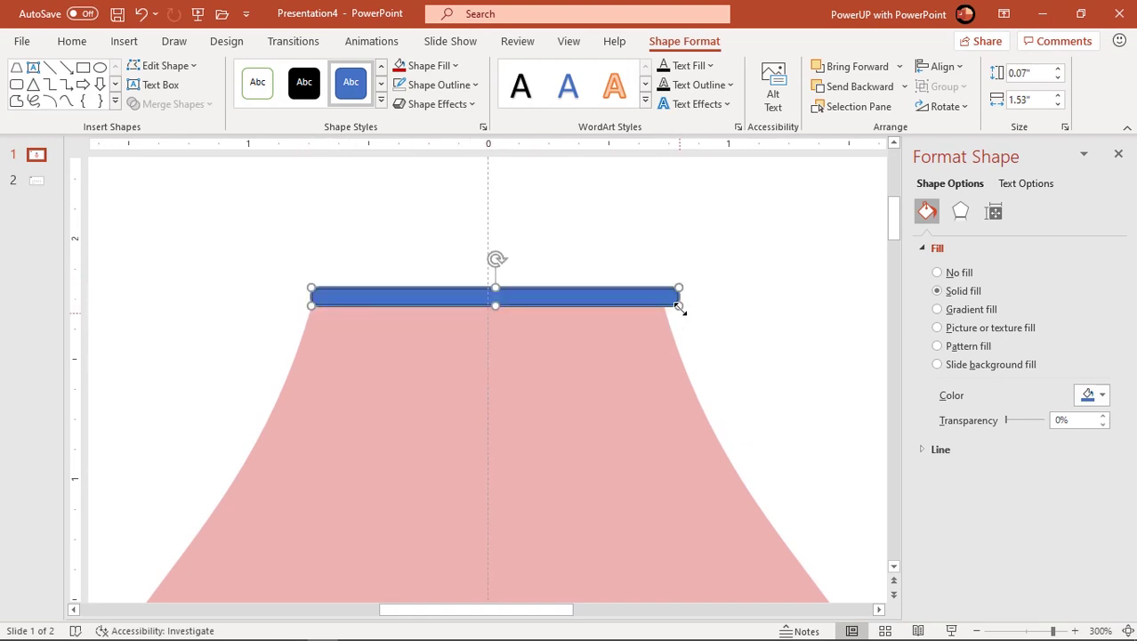
pyautogui.moveTo(680, 307); pyautogui.dragTo(665, 305)
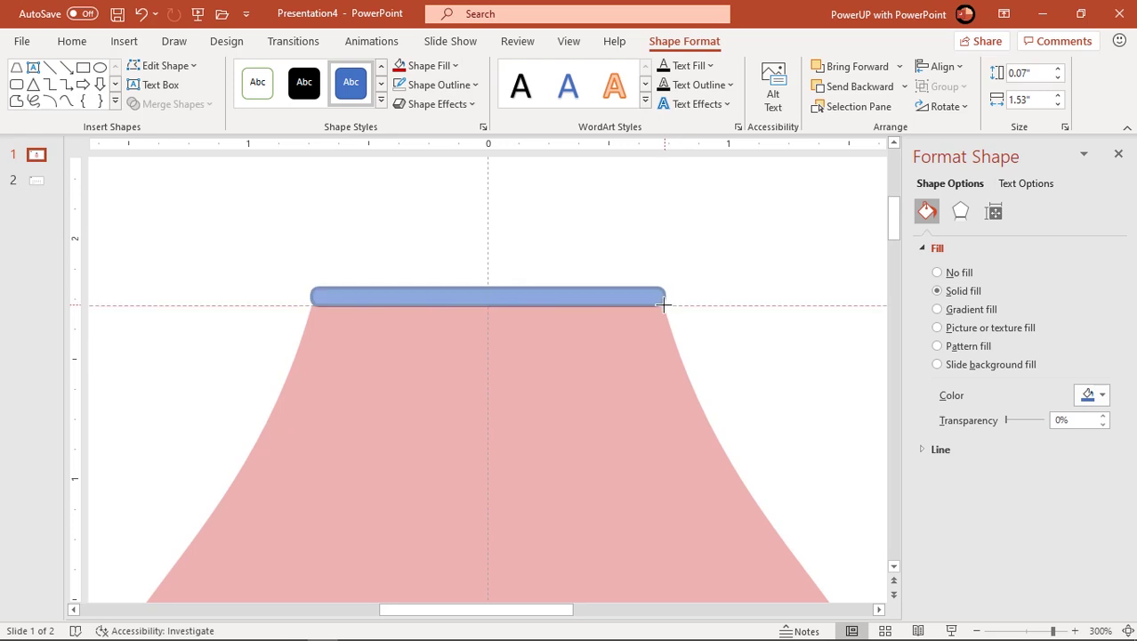
# Remove the bar's outline and give it a horizontal gradient fill with an added stop
pyautogui.click(447, 85)
pyautogui.click(436, 267)
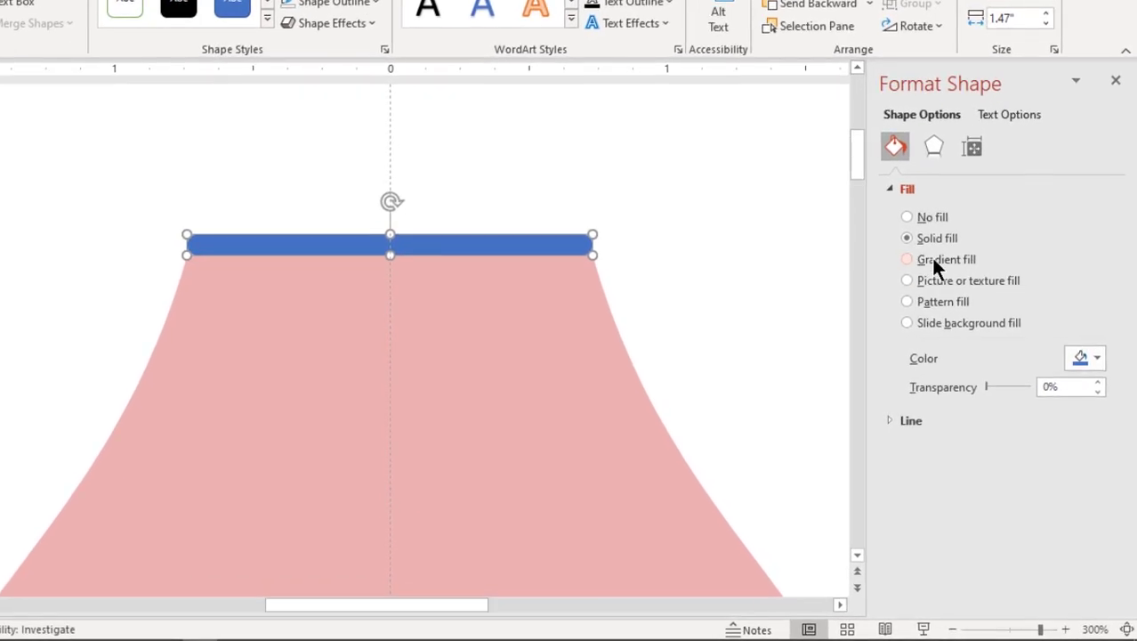
pyautogui.click(931, 259)
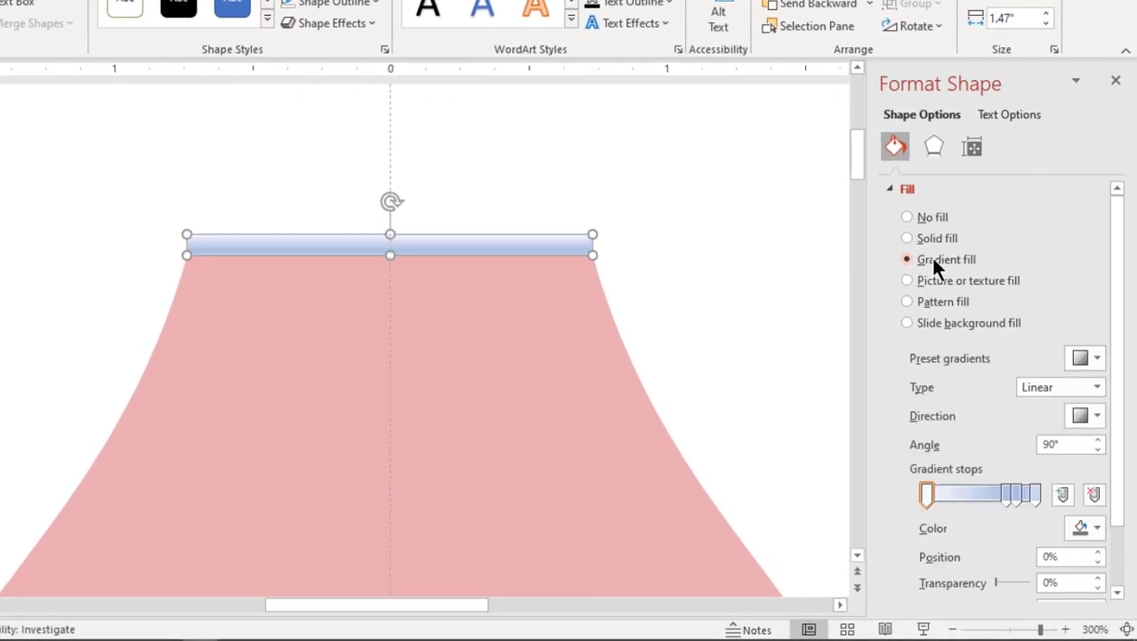
pyautogui.click(1087, 417)
pyautogui.click(1071, 450)
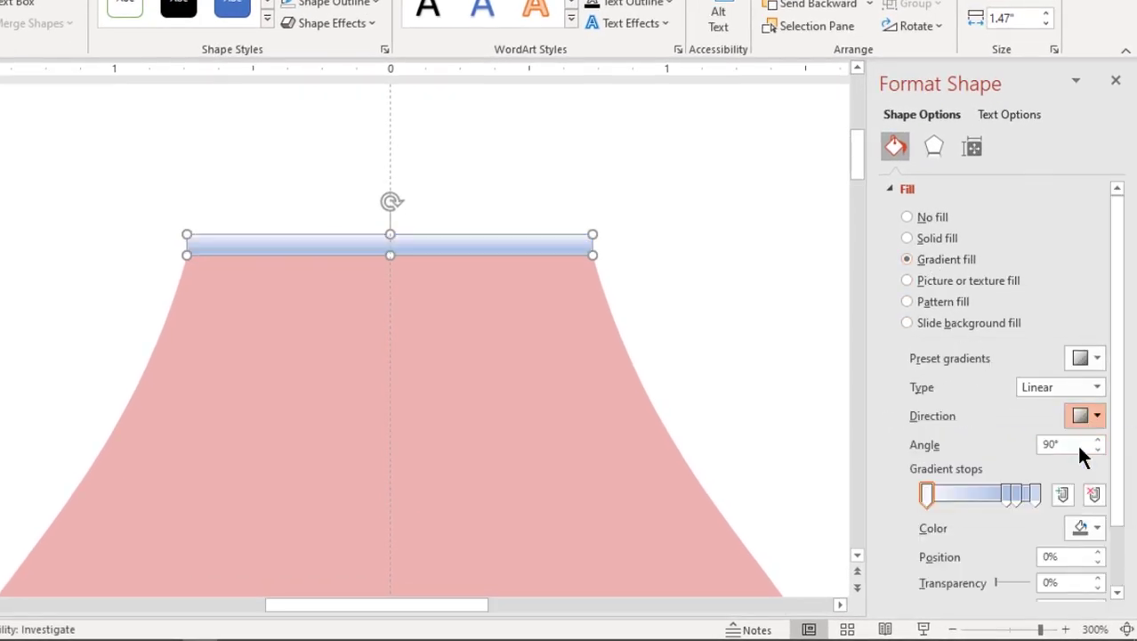
pyautogui.click(948, 497)
pyautogui.moveTo(1004, 496); pyautogui.dragTo(977, 497)
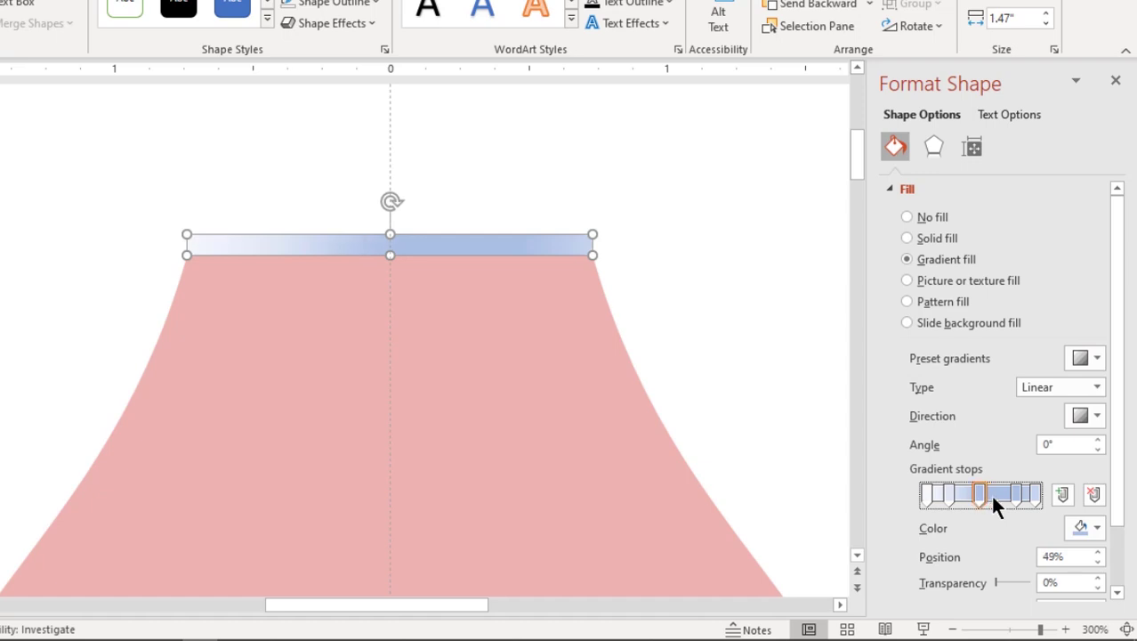
# Set the gradient's right end stop to light grey and left end stop to grey
pyautogui.click(1034, 494)
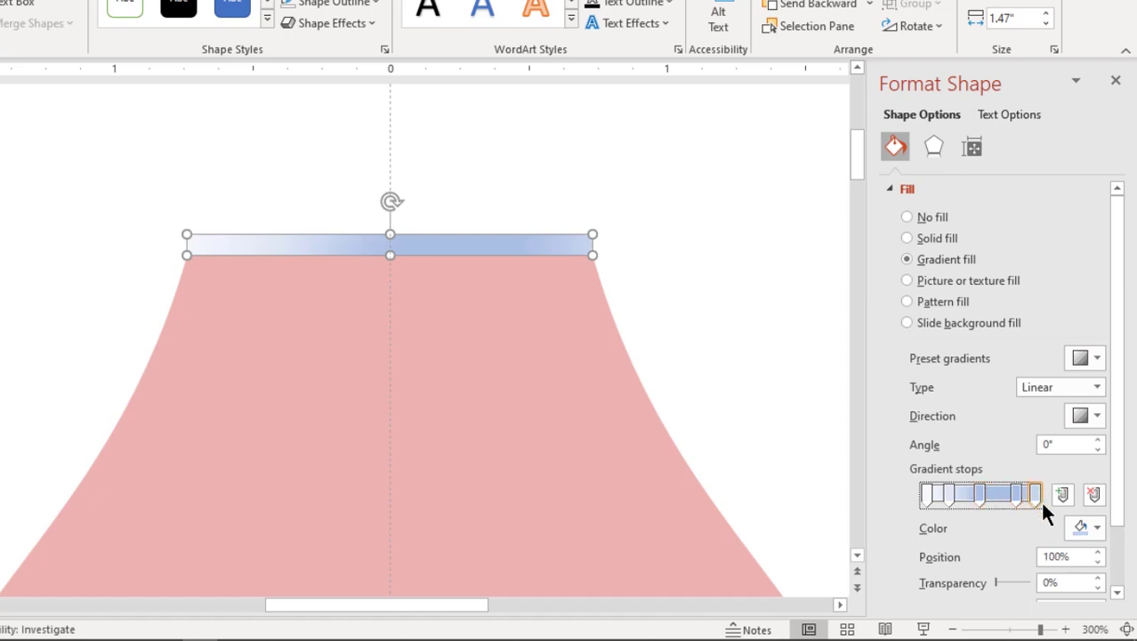
pyautogui.click(1087, 528)
pyautogui.click(977, 377)
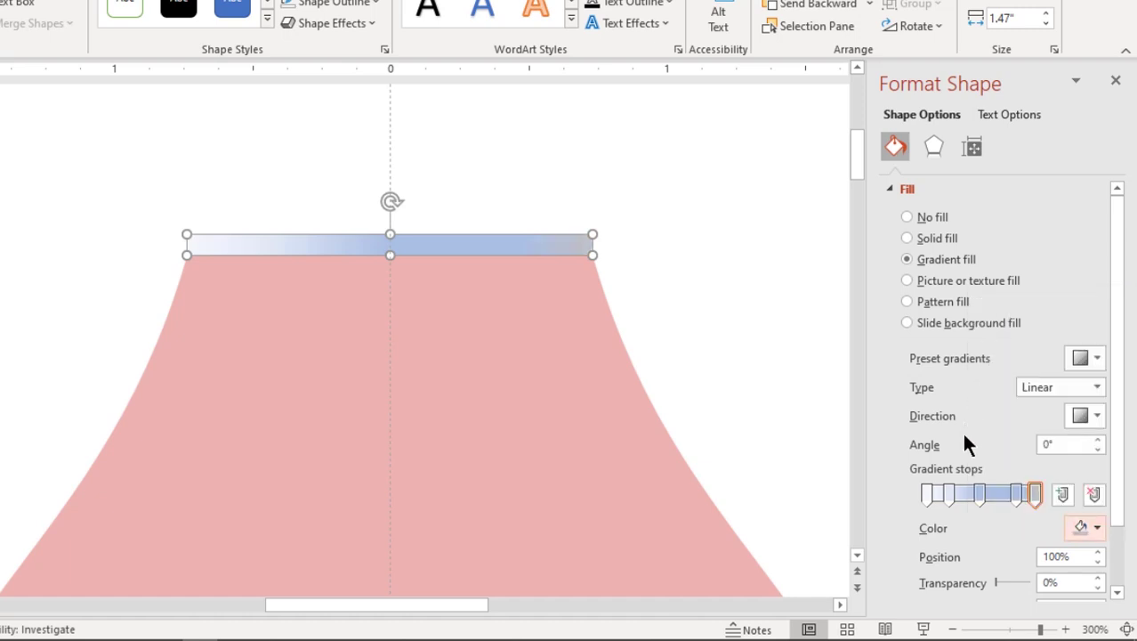
pyautogui.click(927, 495)
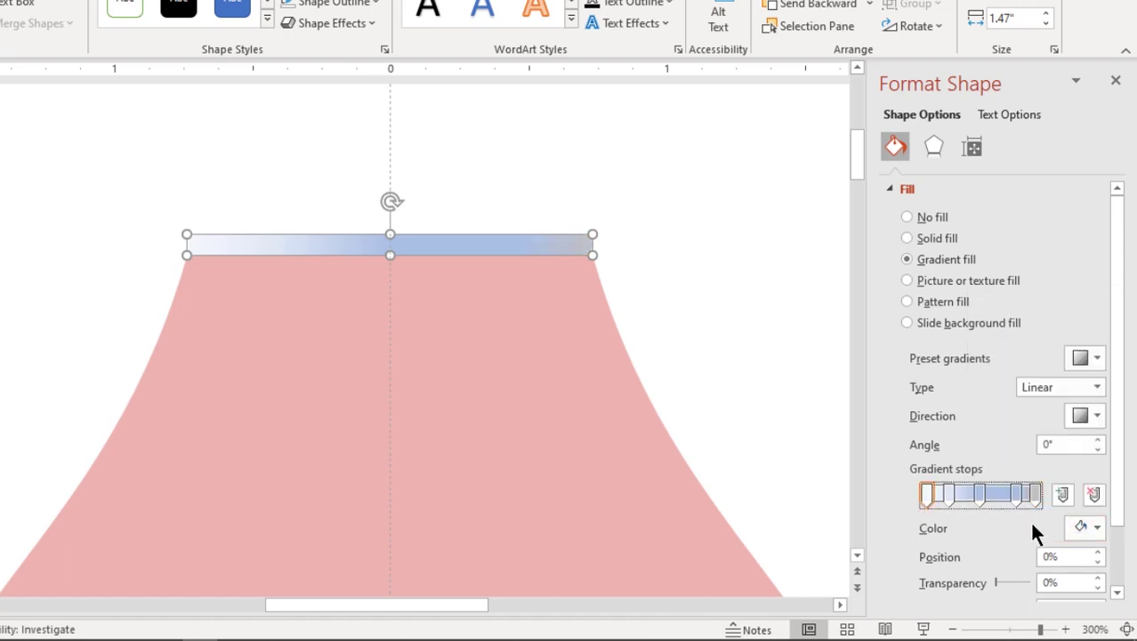
pyautogui.click(1084, 529)
pyautogui.click(978, 378)
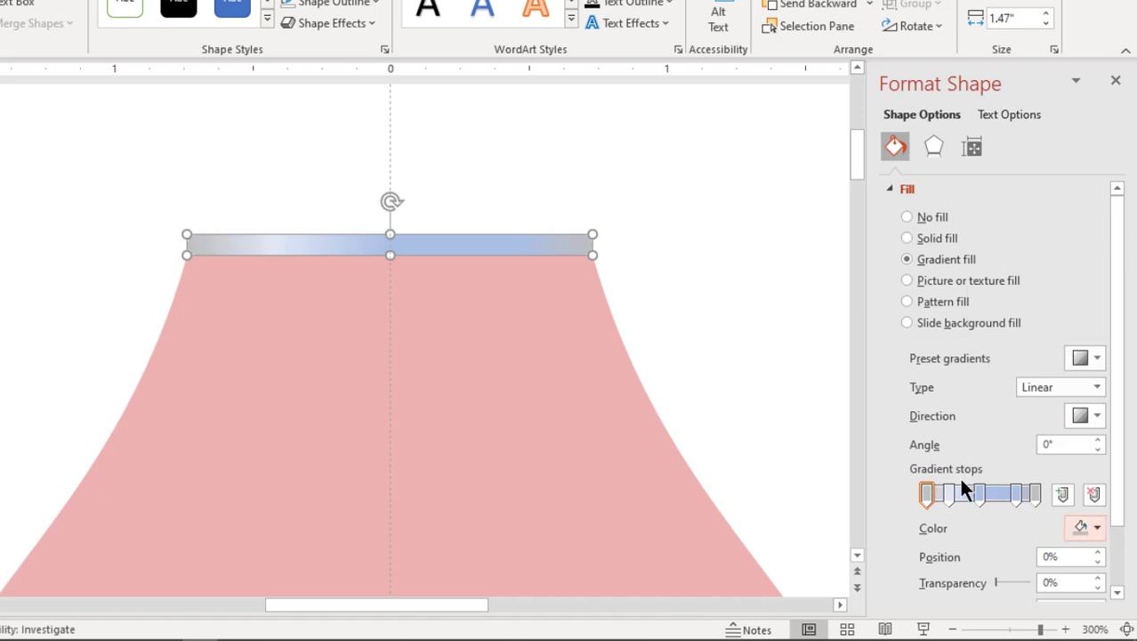
# Lighten the 21% and 49% stops and make the 83% stop white, shifted to about 80%
pyautogui.click(948, 494)
pyautogui.click(1084, 529)
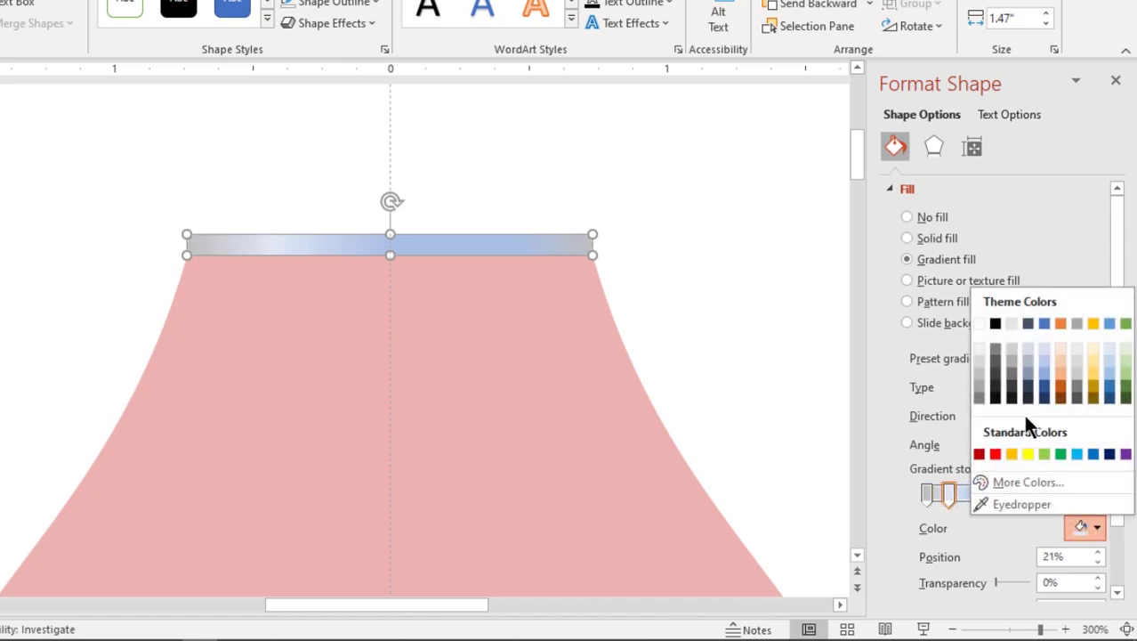
pyautogui.click(982, 358)
pyautogui.click(979, 496)
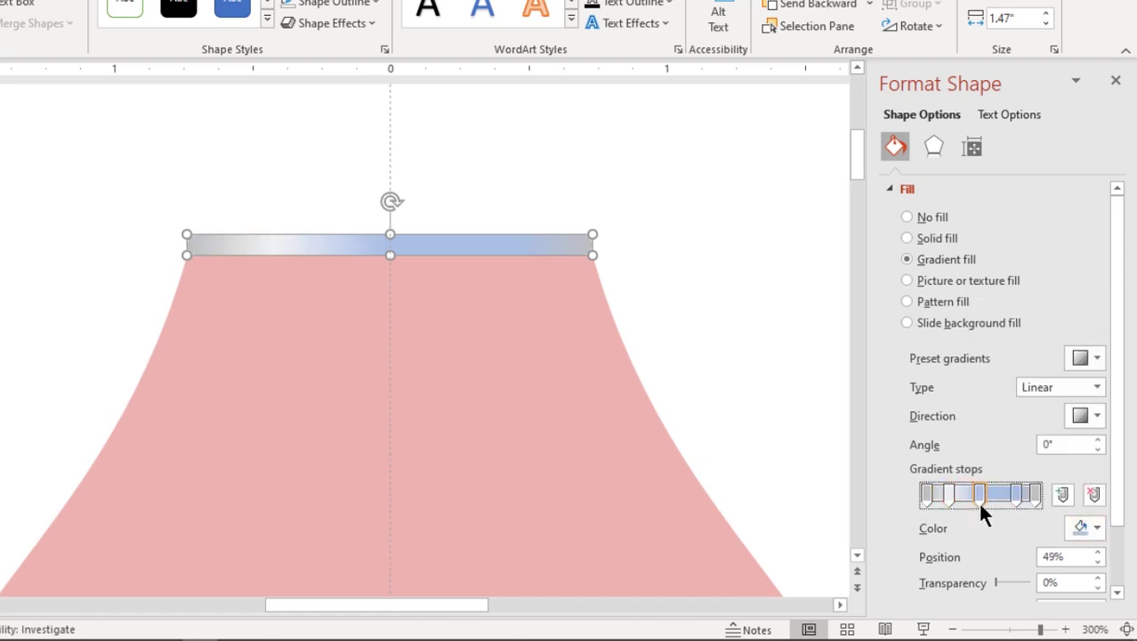
pyautogui.click(1085, 526)
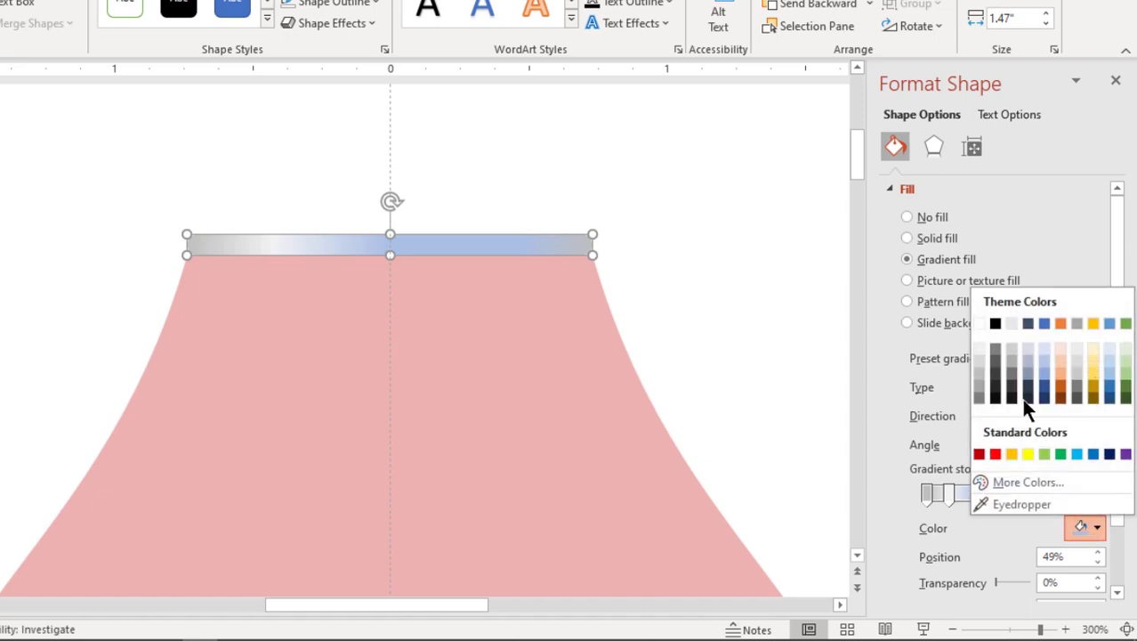
pyautogui.click(978, 348)
pyautogui.click(1016, 492)
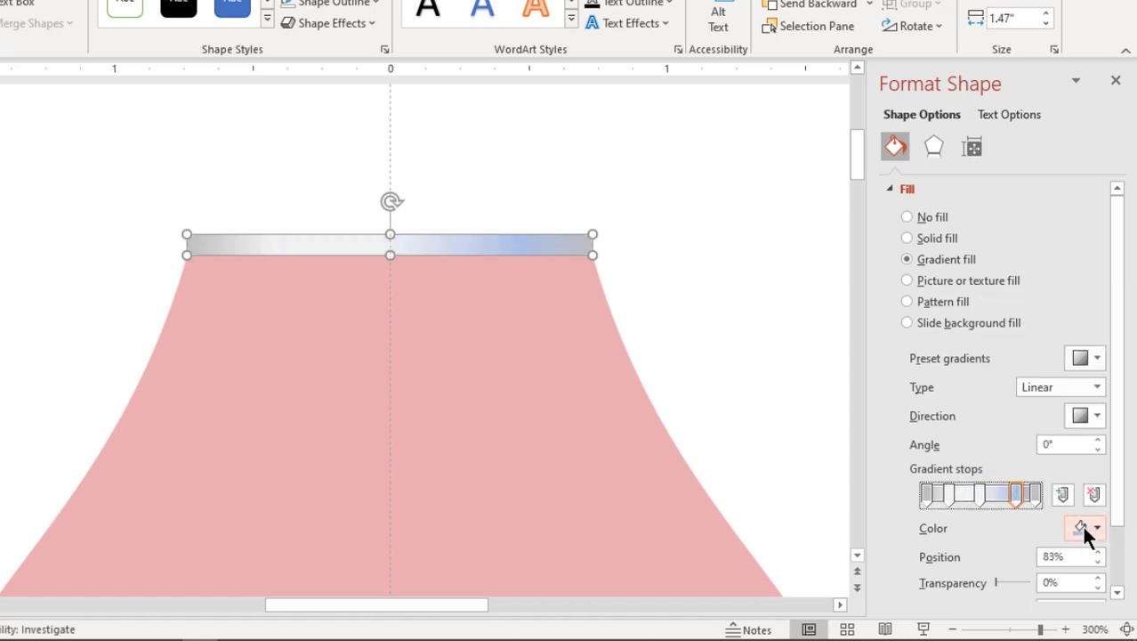
pyautogui.click(1084, 526)
pyautogui.click(979, 348)
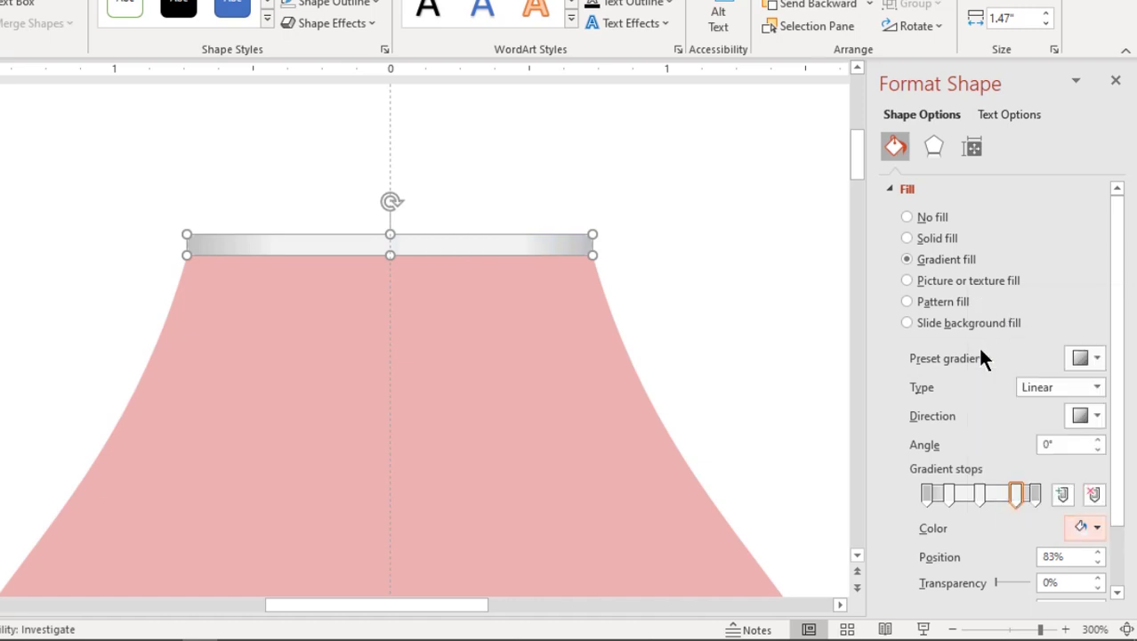
pyautogui.moveTo(1016, 492); pyautogui.dragTo(1011, 492)
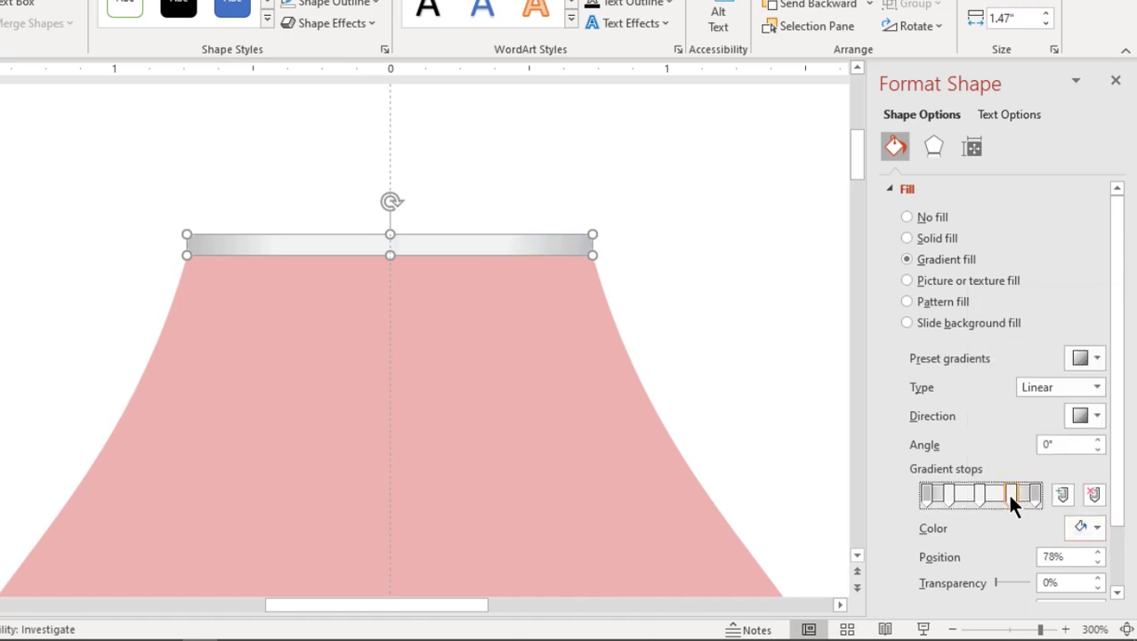
# Widen the silver bar slightly on its right side
pyautogui.click(753, 384)
pyautogui.click(602, 298)
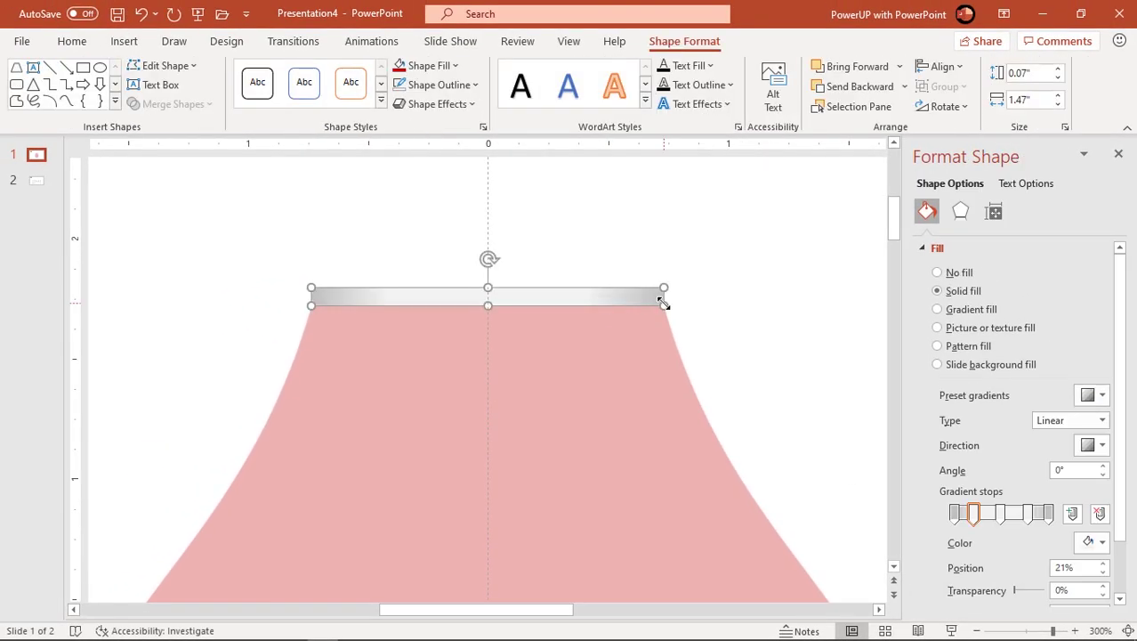
pyautogui.moveTo(664, 303); pyautogui.dragTo(666, 303)
pyautogui.click(702, 351)
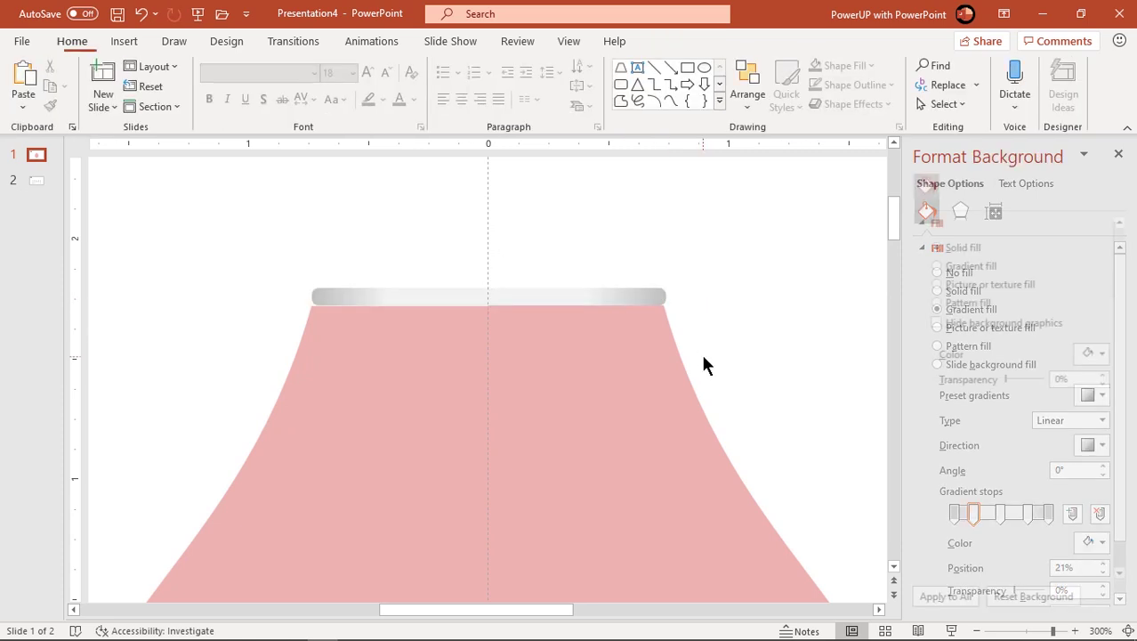
pyautogui.click(518, 296)
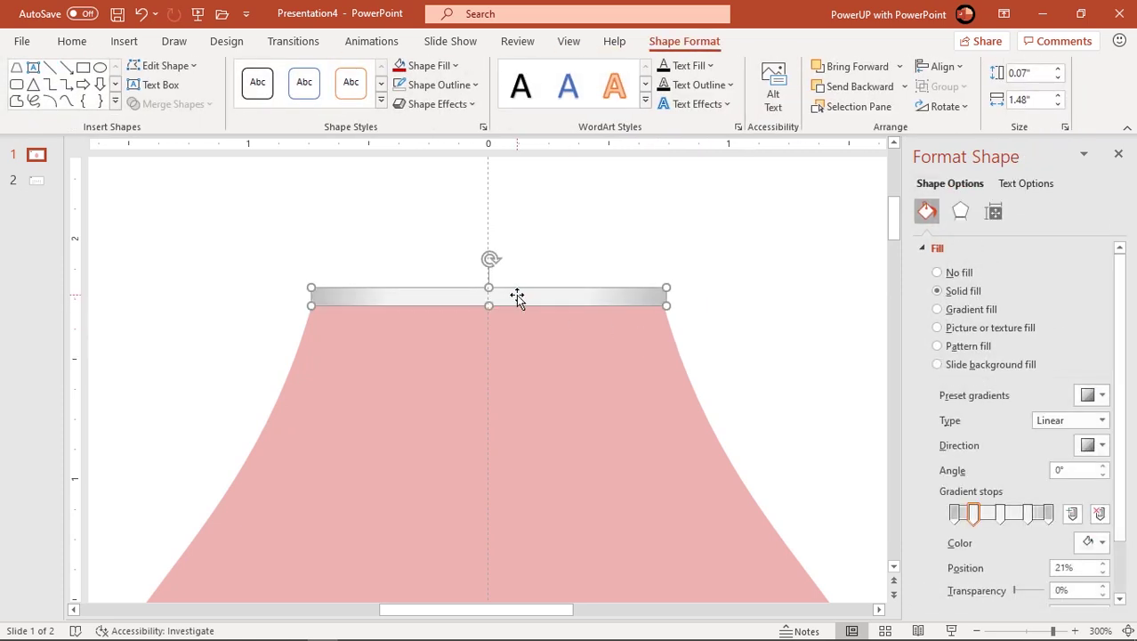
# Duplicate the thin silver bar twice, stacking the enlarged copies above the original
pyautogui.hotkey('ctrl', 'd')
pyautogui.moveTo(552, 335)
pyautogui.mouseDown()
pyautogui.moveTo(496, 272)
pyautogui.moveTo(490, 233)
pyautogui.moveTo(505, 258)
pyautogui.mouseUp()
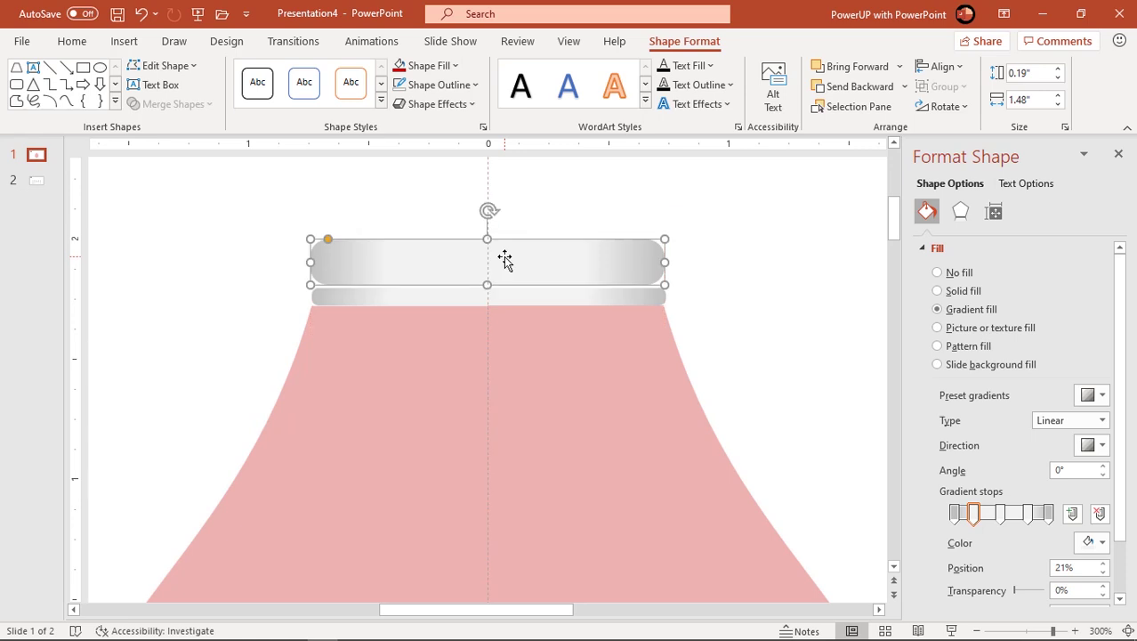
pyautogui.scroll(1, 504, 258)
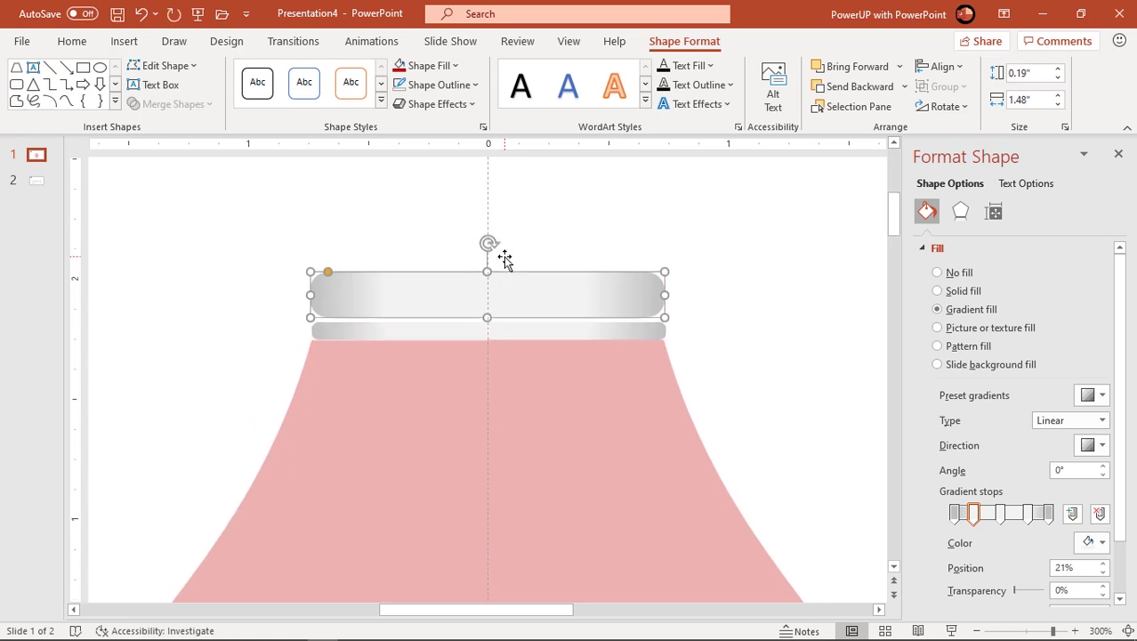
pyautogui.scroll(1, 504, 256)
pyautogui.moveTo(517, 314); pyautogui.dragTo(544, 300)
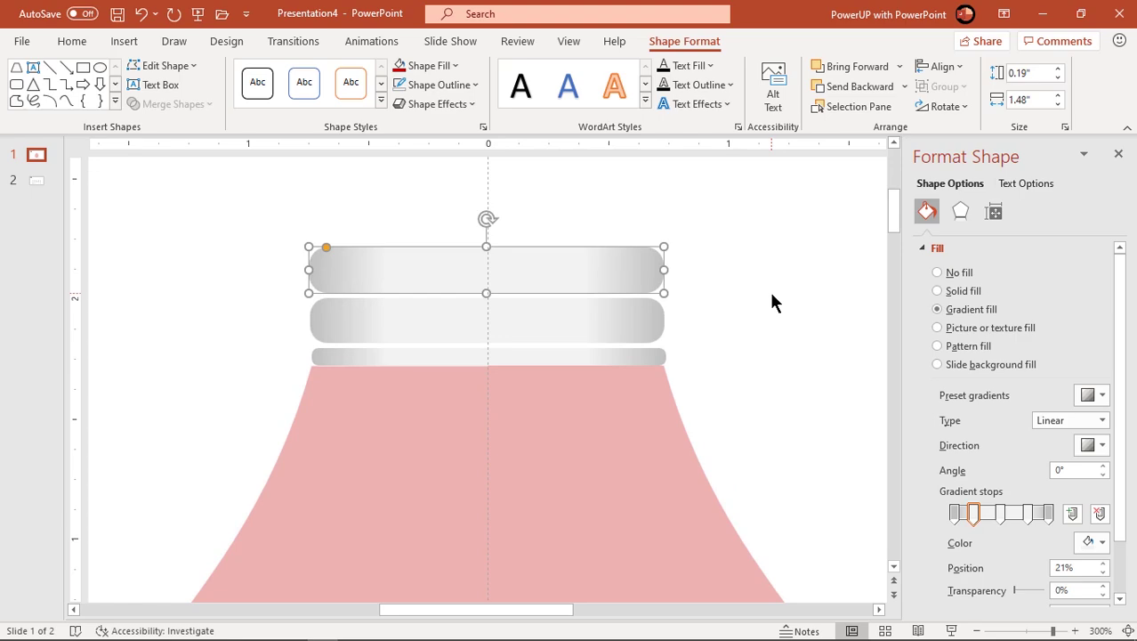
pyautogui.click(771, 303)
pyautogui.click(540, 265)
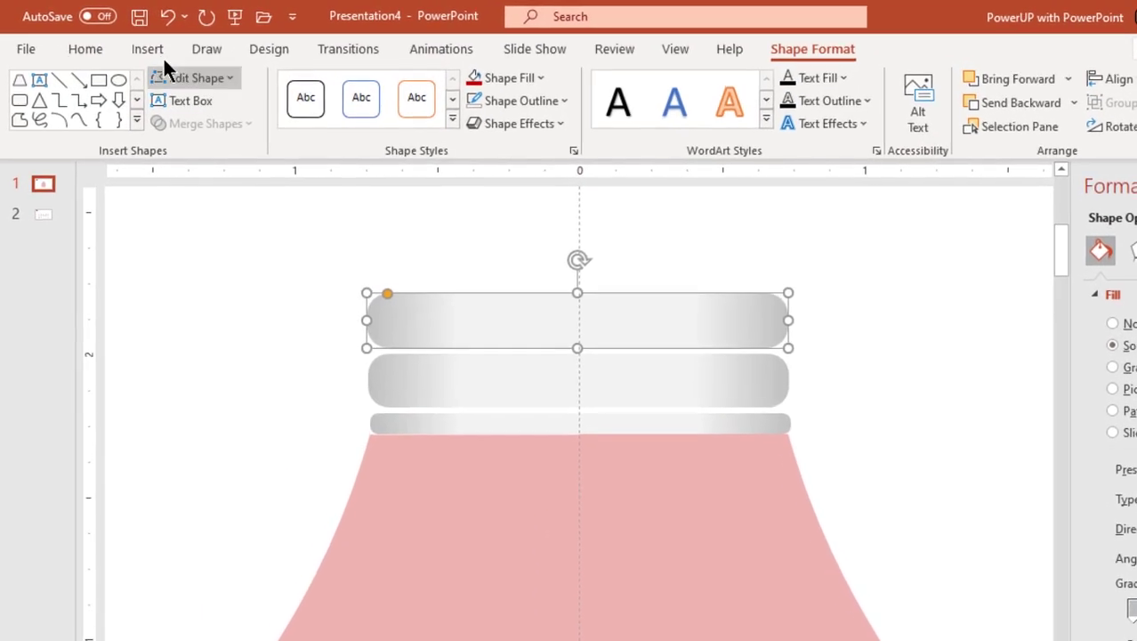
# Draw a trapezoid above the silver bars, widened to match them with a narrower top
pyautogui.click(126, 42)
pyautogui.click(317, 116)
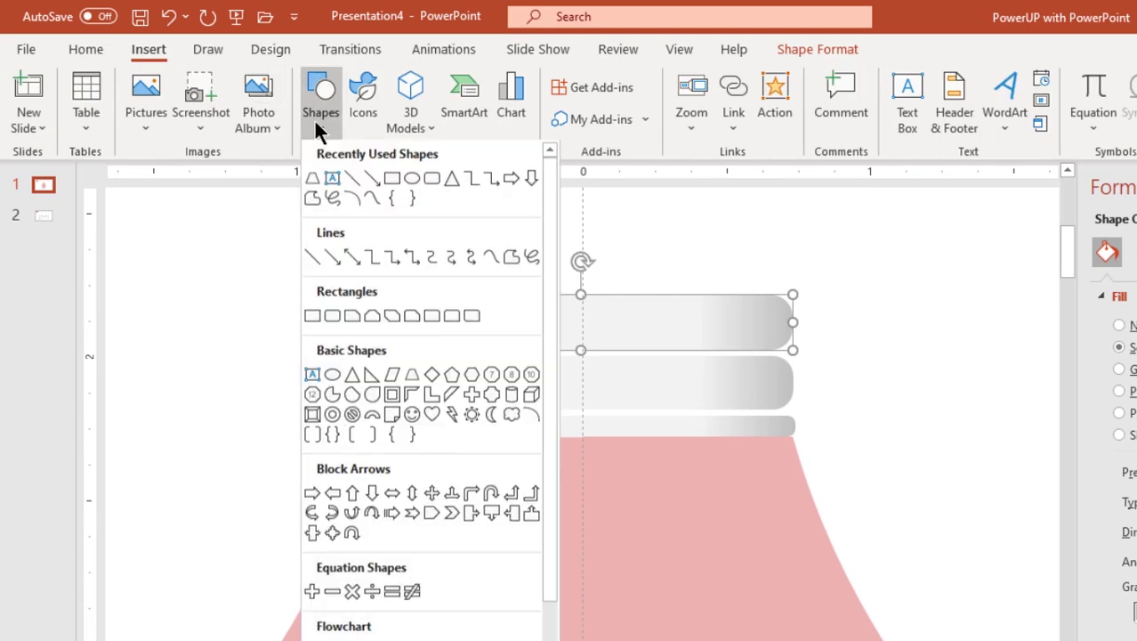
pyautogui.click(411, 374)
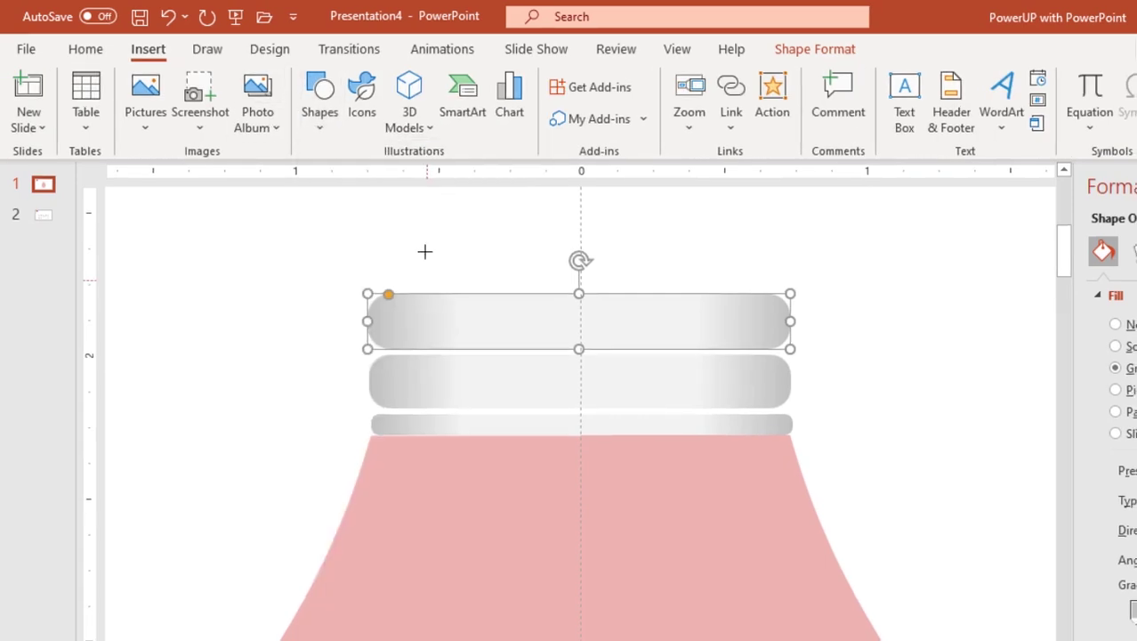
pyautogui.moveTo(337, 183)
pyautogui.mouseDown()
pyautogui.moveTo(629, 235)
pyautogui.moveTo(655, 230)
pyautogui.mouseUp()
pyautogui.hotkey('ctrl', 'z')
pyautogui.hotkey('ctrl', 'y')
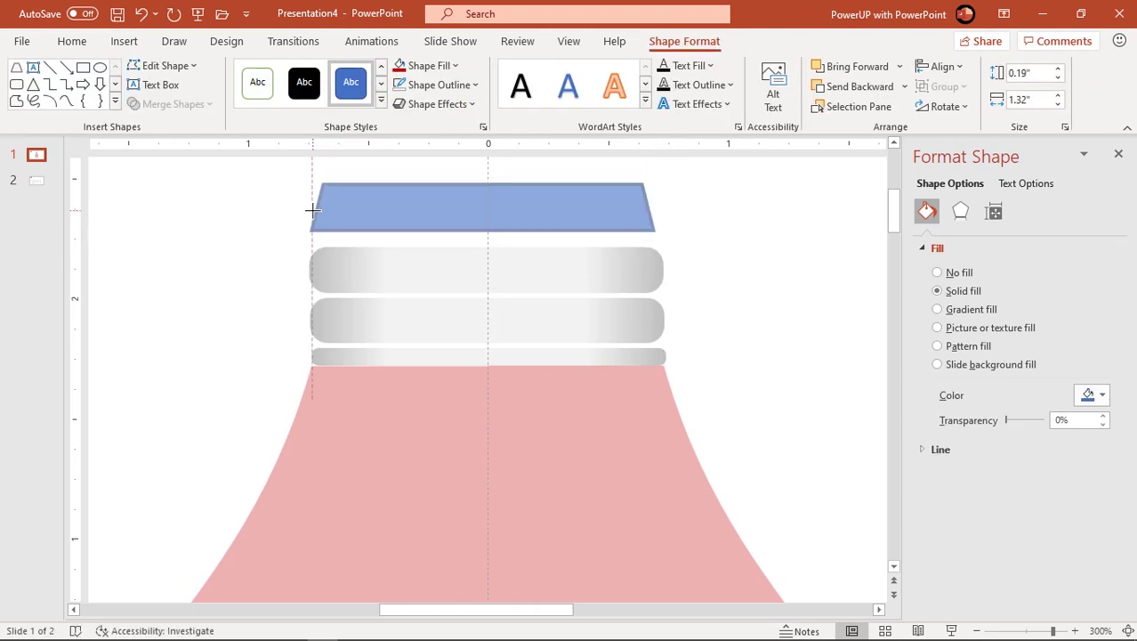
pyautogui.moveTo(656, 207); pyautogui.dragTo(664, 208)
pyautogui.moveTo(322, 185); pyautogui.dragTo(374, 186)
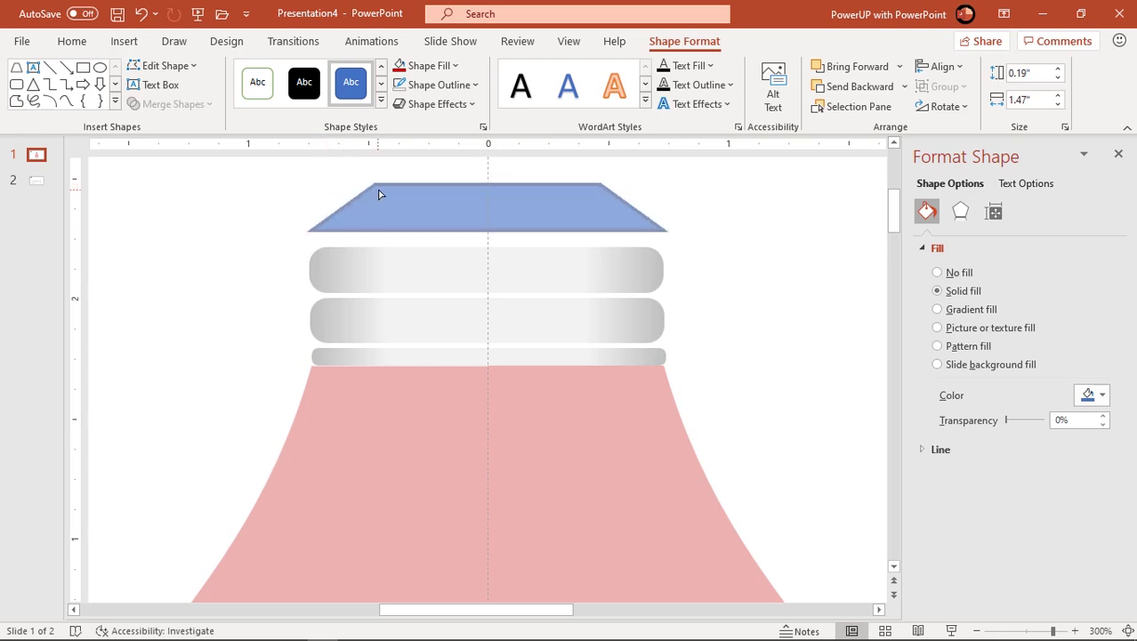
pyautogui.moveTo(462, 207); pyautogui.dragTo(462, 211)
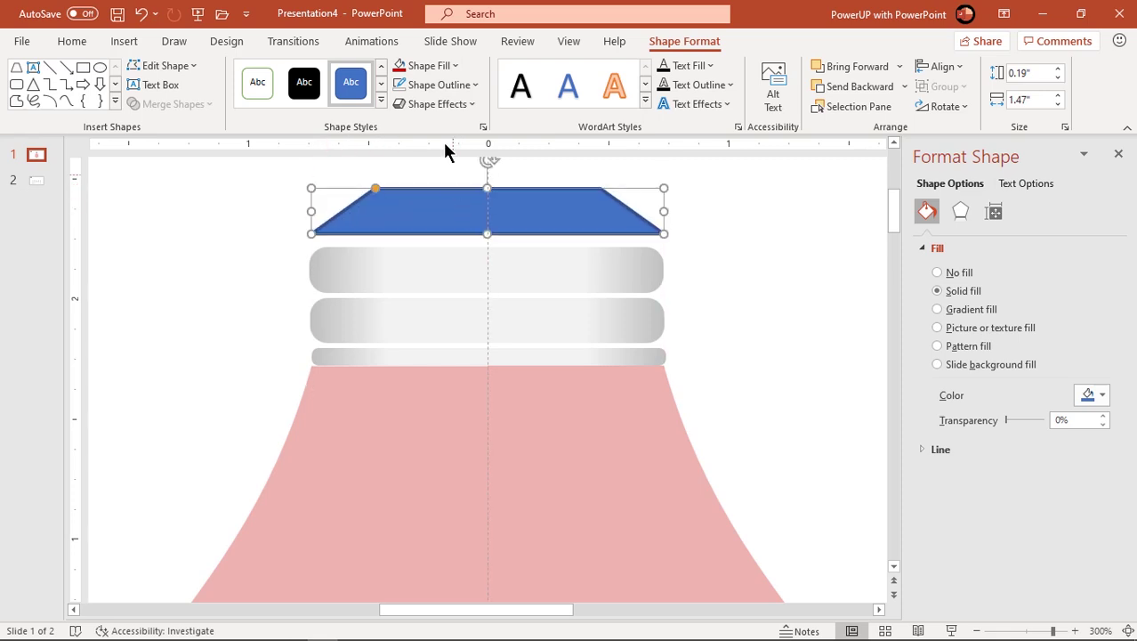
# Give the trapezoid no outline and the silver gradient, then realign the upper bar beneath it
pyautogui.click(433, 89)
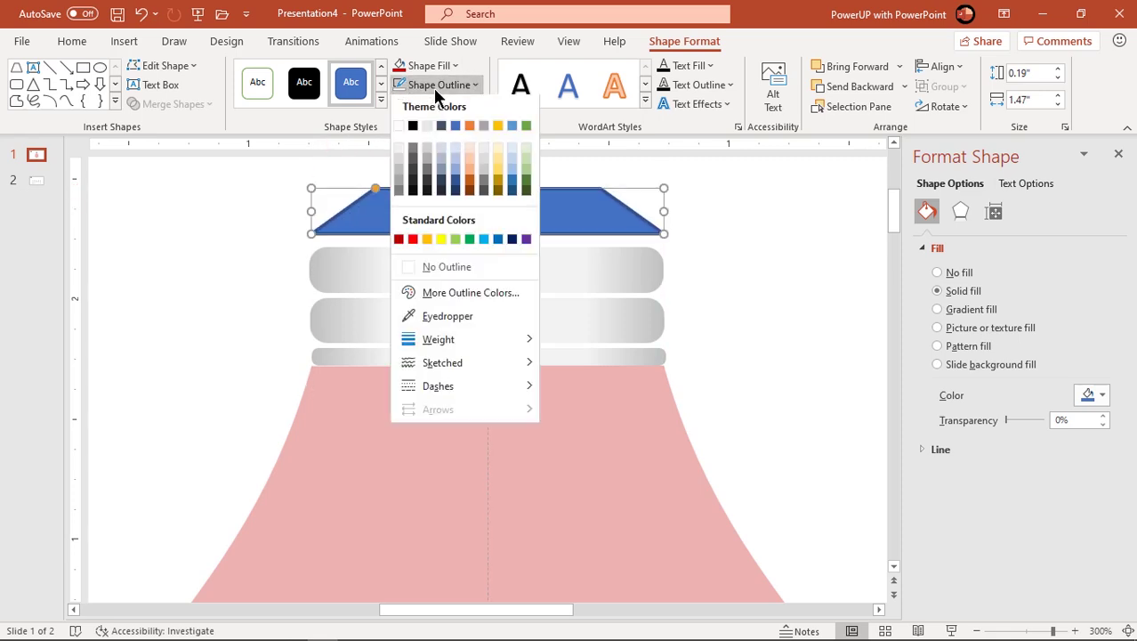
pyautogui.click(437, 268)
pyautogui.moveTo(506, 219); pyautogui.dragTo(505, 227)
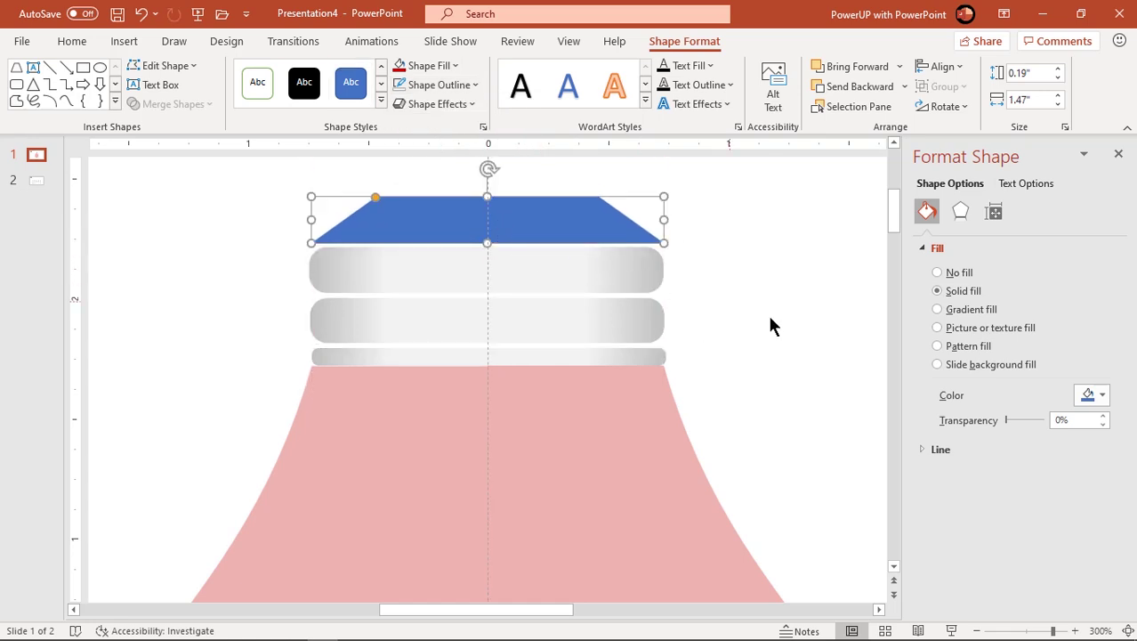
pyautogui.click(937, 307)
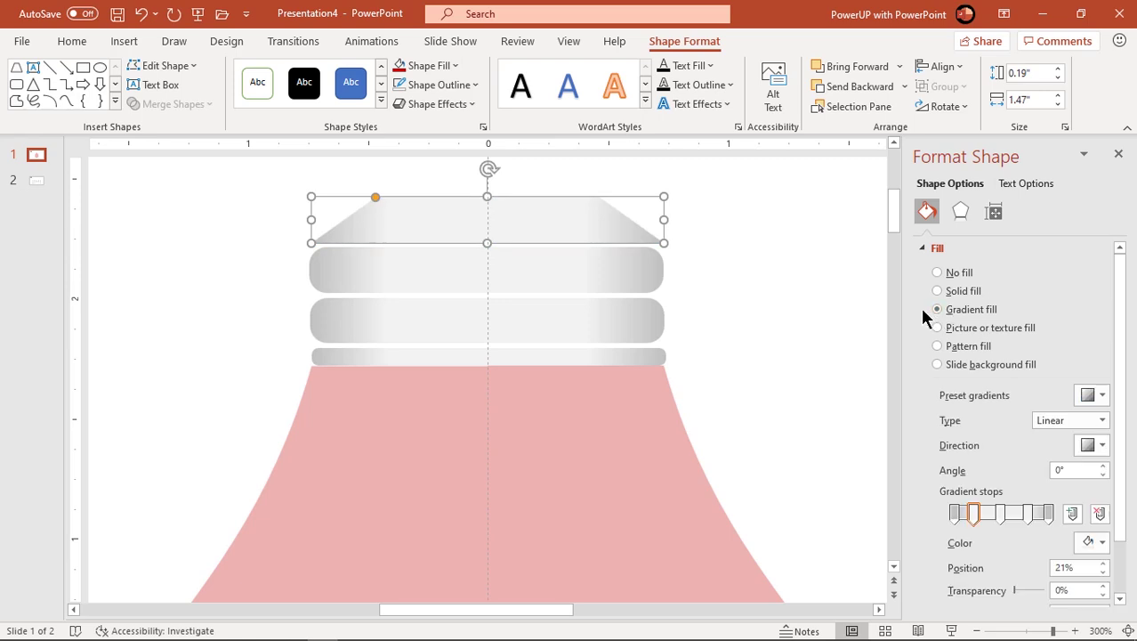
pyautogui.click(783, 298)
pyautogui.click(520, 220)
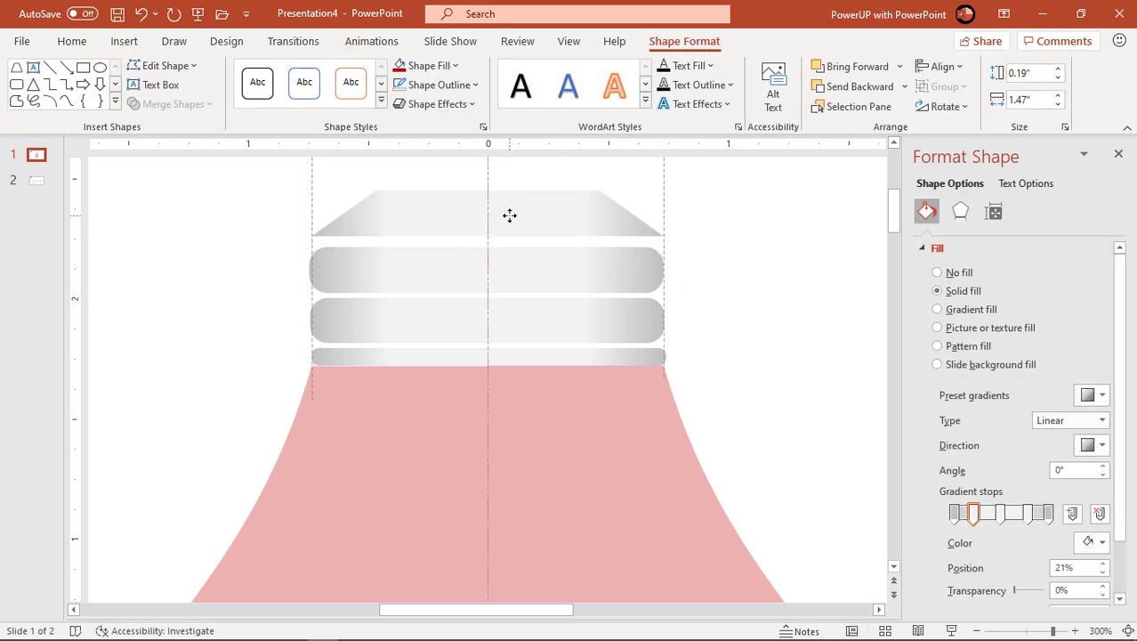
pyautogui.moveTo(521, 270); pyautogui.dragTo(518, 264)
pyautogui.keyDown('shift'); pyautogui.click(510, 323); pyautogui.keyUp('shift')
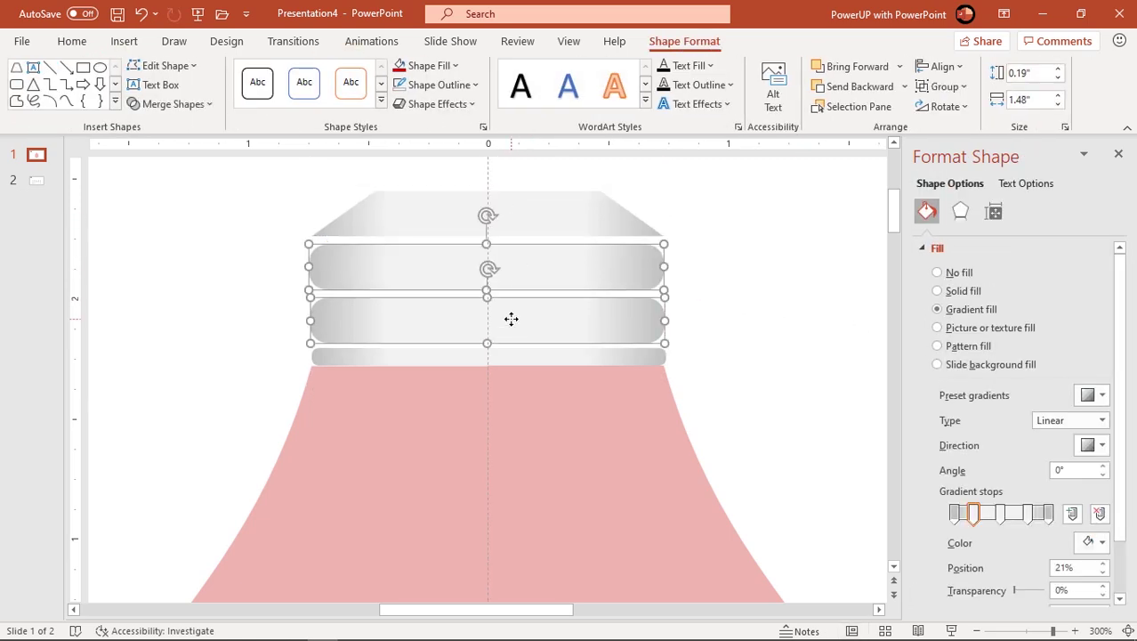
# Group the bulb body and screw base, shrink the group, and move it to the slide's left
pyautogui.click(724, 318)
pyautogui.scroll(-2, 724, 317)
pyautogui.keyDown('ctrl'); pyautogui.scroll(-5, 726, 331); pyautogui.keyUp('ctrl')
pyautogui.keyDown('ctrl'); pyautogui.scroll(-4, 726, 331); pyautogui.keyUp('ctrl')
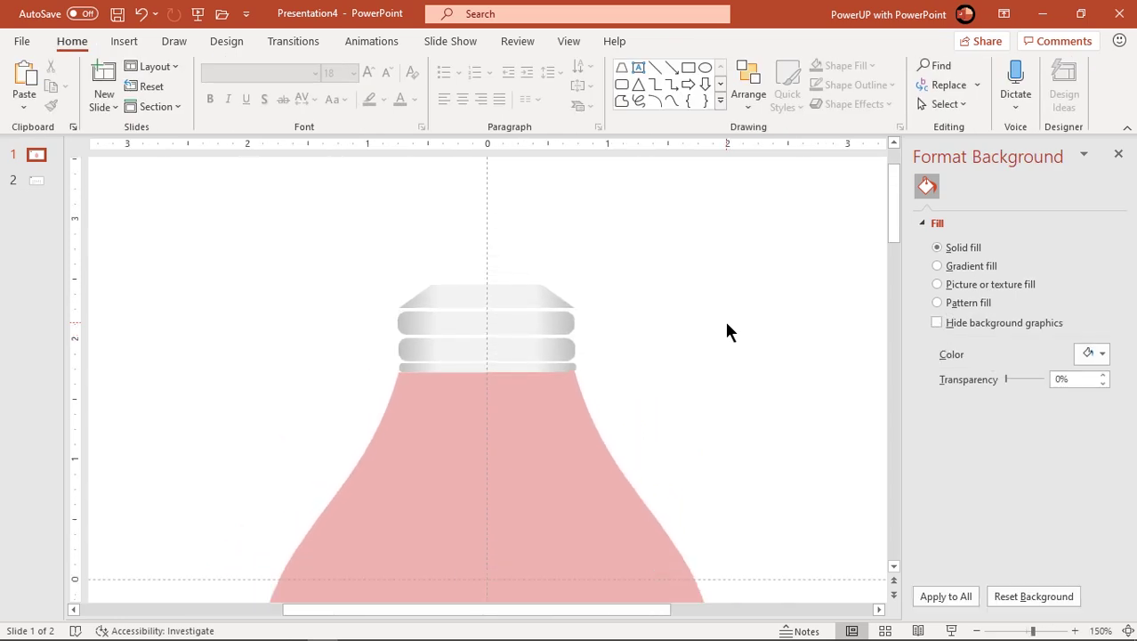
pyautogui.keyDown('ctrl'); pyautogui.scroll(-4, 726, 331); pyautogui.keyUp('ctrl')
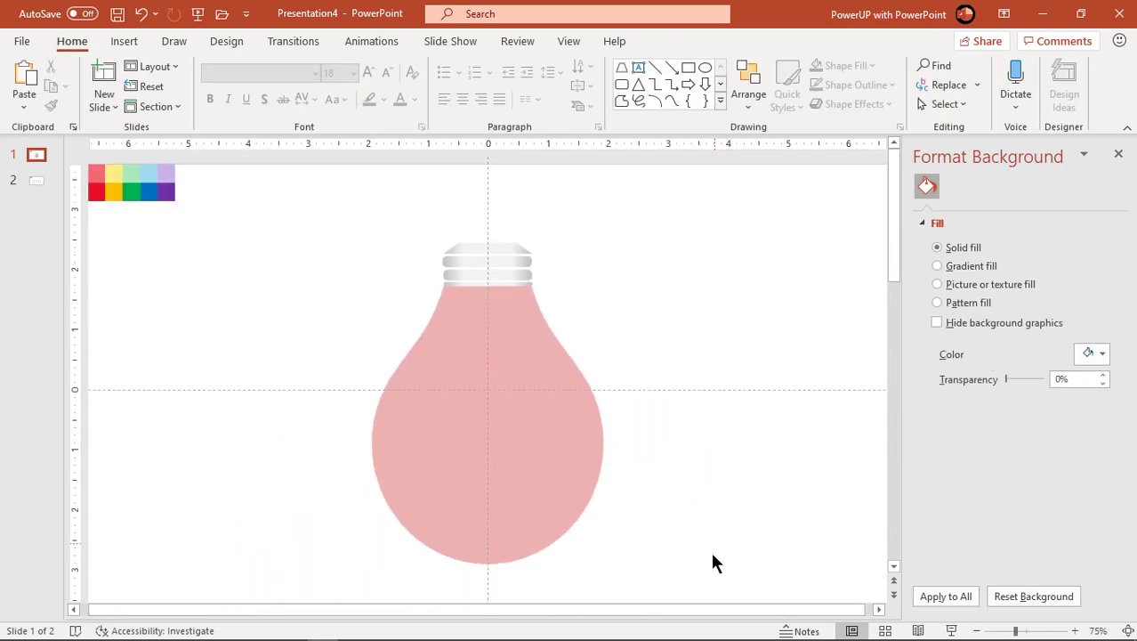
pyautogui.moveTo(699, 582); pyautogui.dragTo(266, 214)
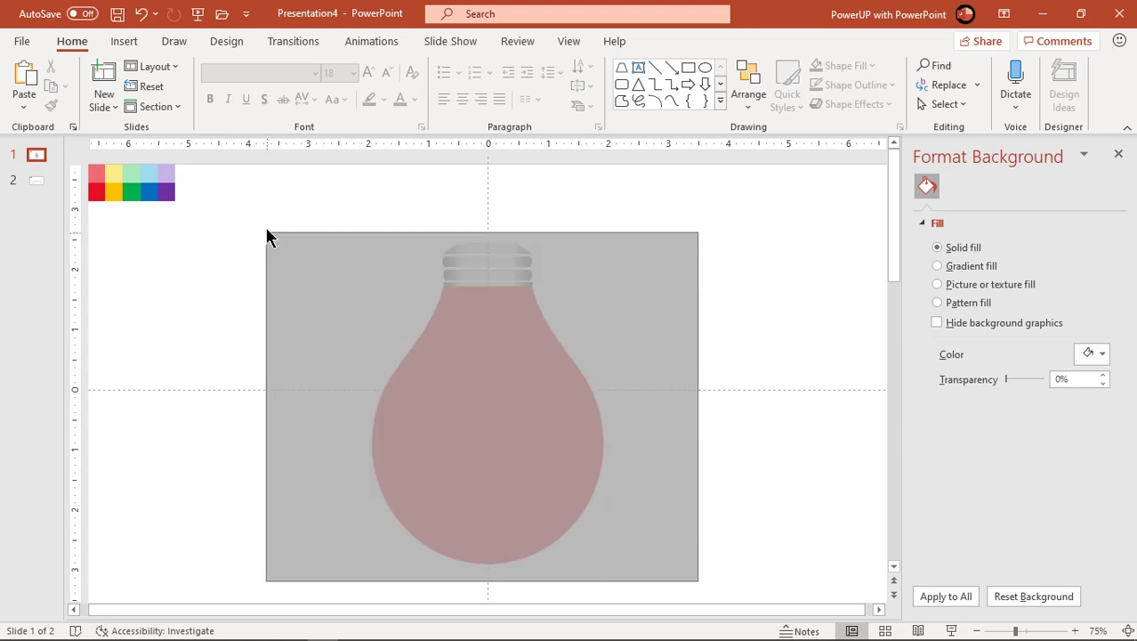
pyautogui.rightClick(478, 423)
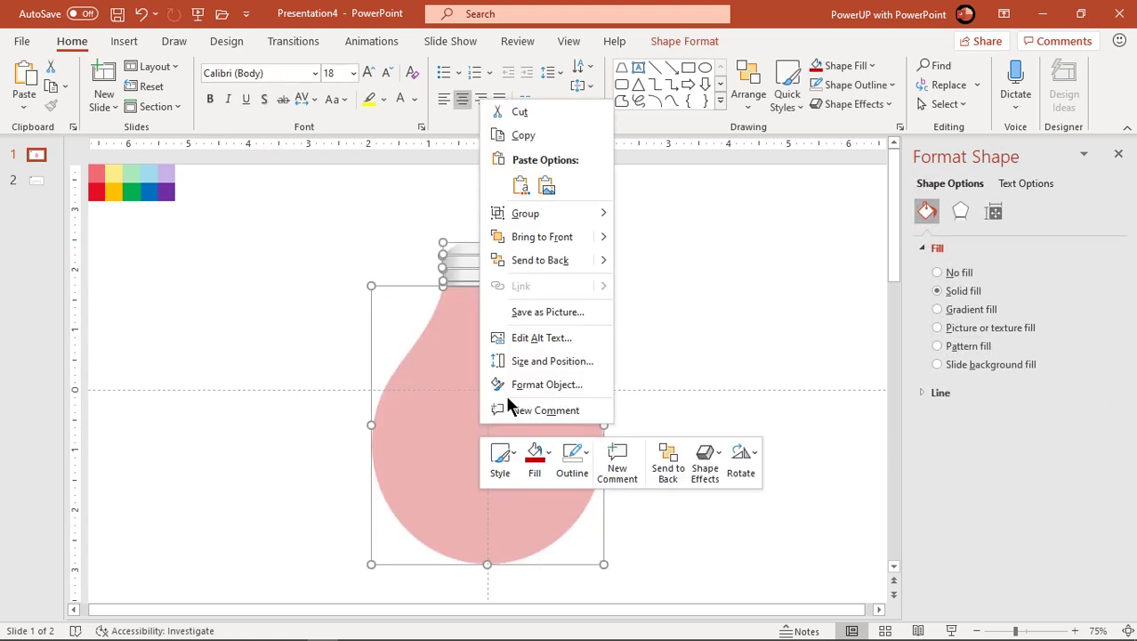
pyautogui.moveTo(543, 214)
pyautogui.click(650, 217)
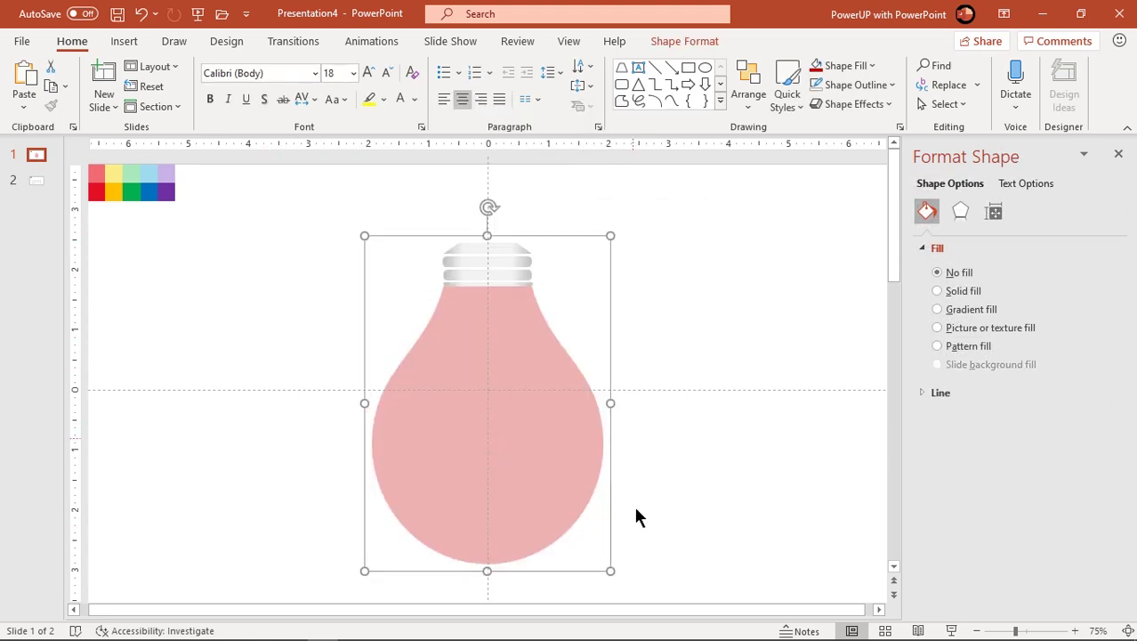
pyautogui.moveTo(613, 572); pyautogui.dragTo(521, 434)
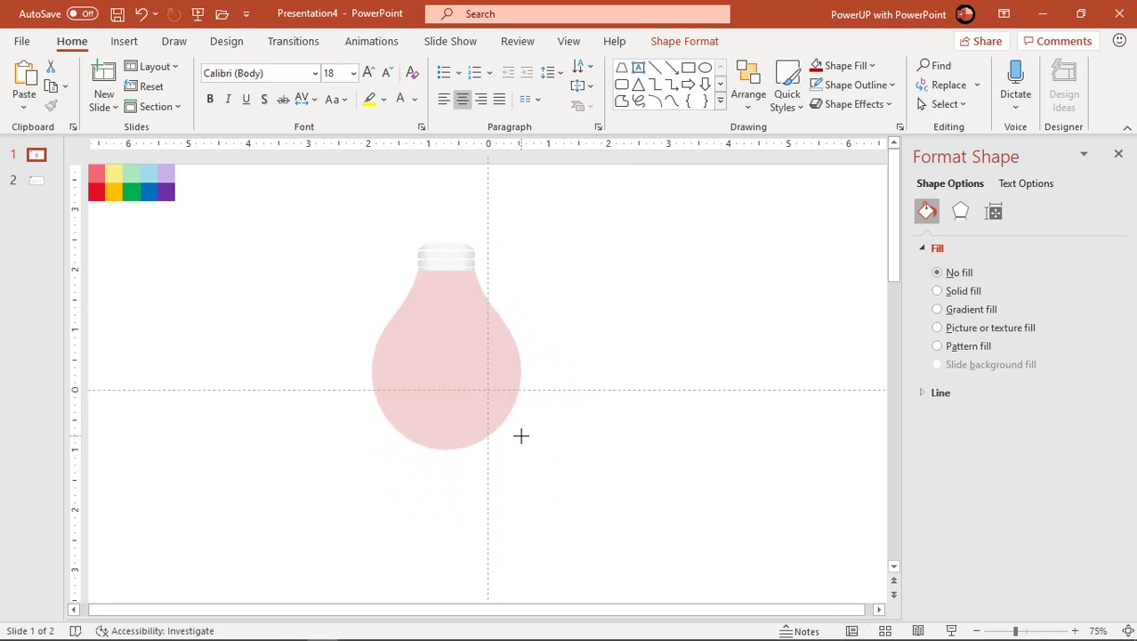
pyautogui.moveTo(465, 384); pyautogui.dragTo(302, 419)
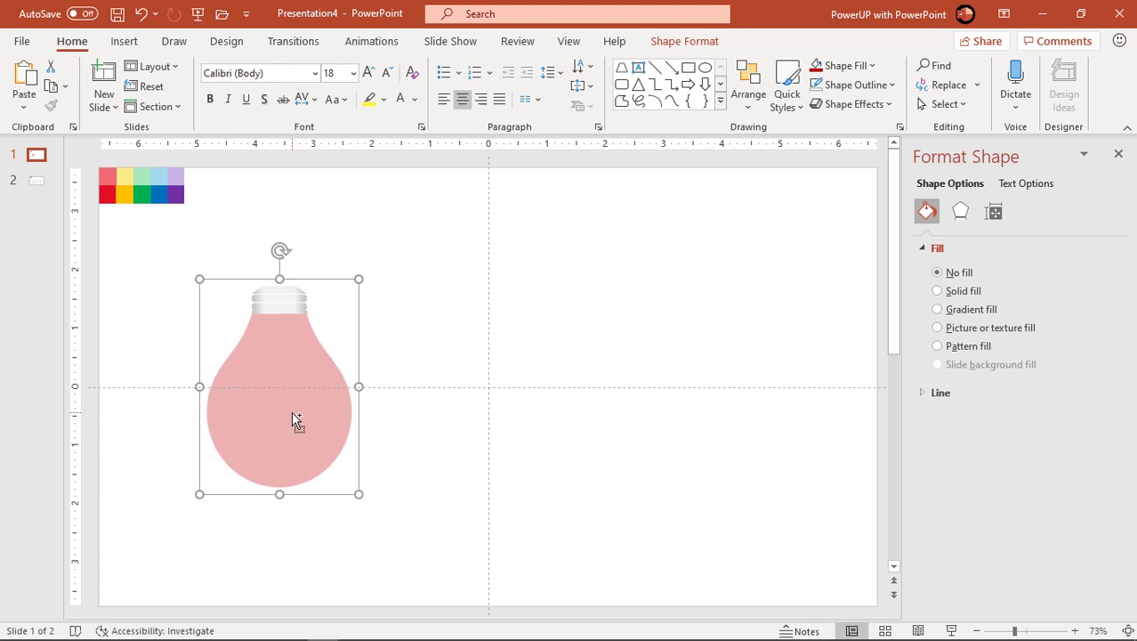
# Ctrl-drag copies of the bulb to the right to build a row of five overlapping bulbs
pyautogui.moveTo(292, 413); pyautogui.dragTo(409, 416)
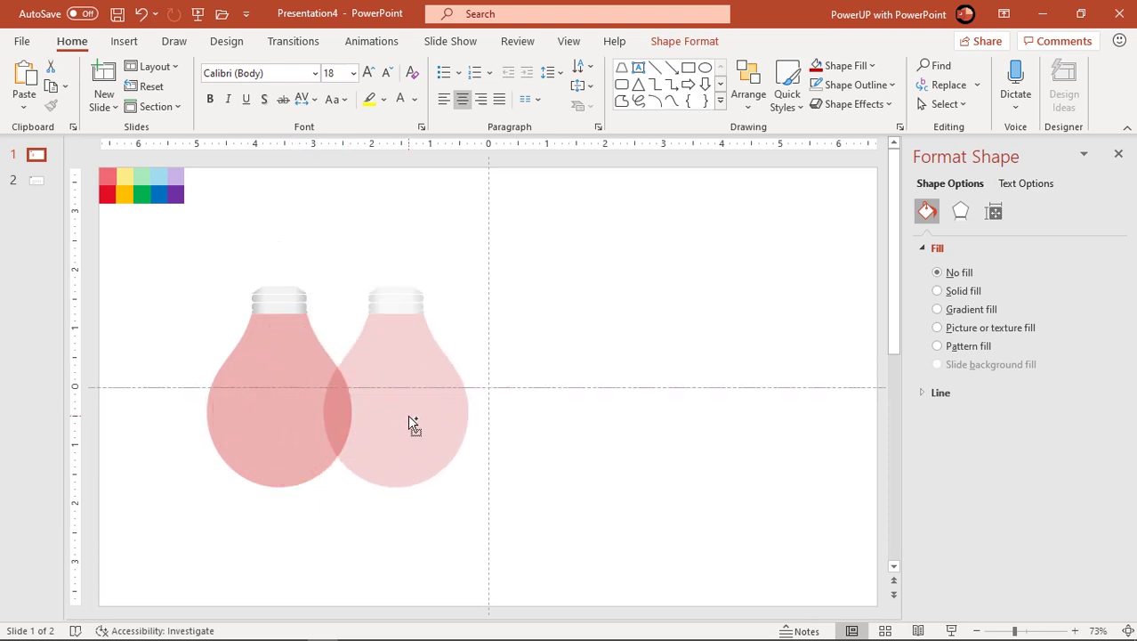
pyautogui.moveTo(409, 424); pyautogui.dragTo(522, 424)
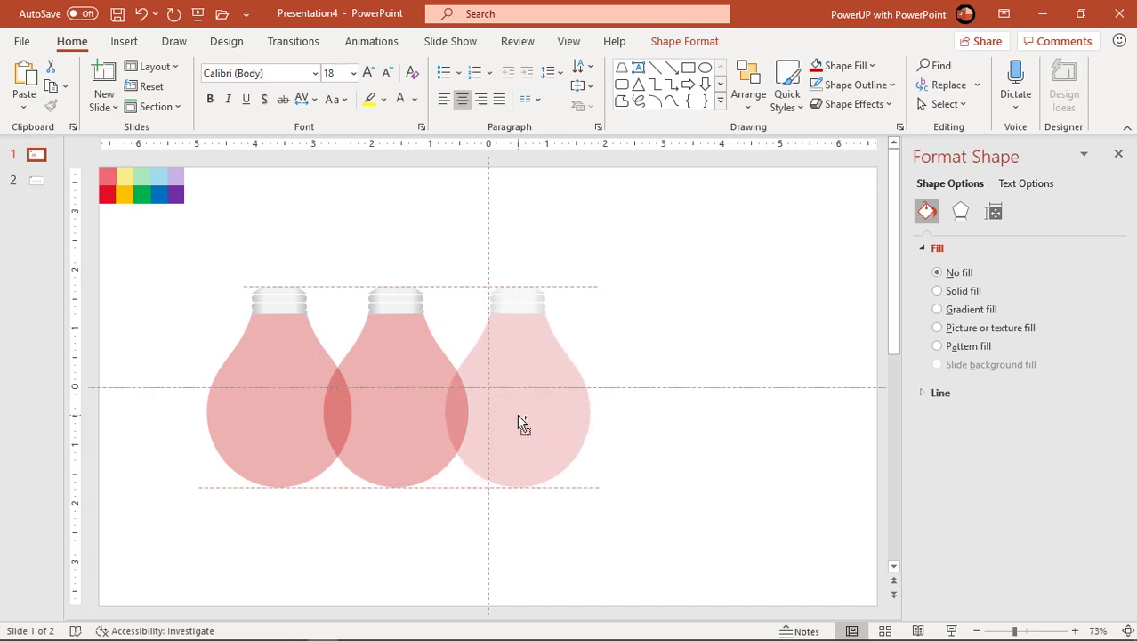
pyautogui.keyDown('shift'); pyautogui.click(396, 422); pyautogui.keyUp('shift')
pyautogui.moveTo(394, 422); pyautogui.dragTo(634, 420)
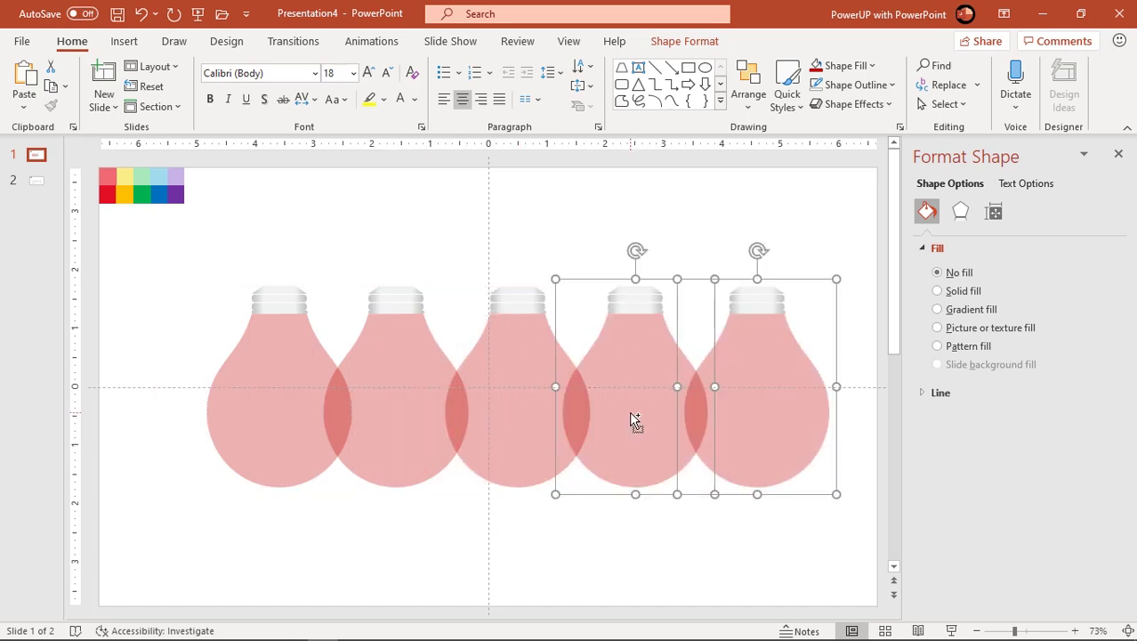
pyautogui.keyDown('shift'); pyautogui.click(522, 413); pyautogui.keyUp('shift')
pyautogui.moveTo(522, 414); pyautogui.dragTo(518, 410)
# Select all five bulbs and shift the whole row slightly left
pyautogui.click(744, 556)
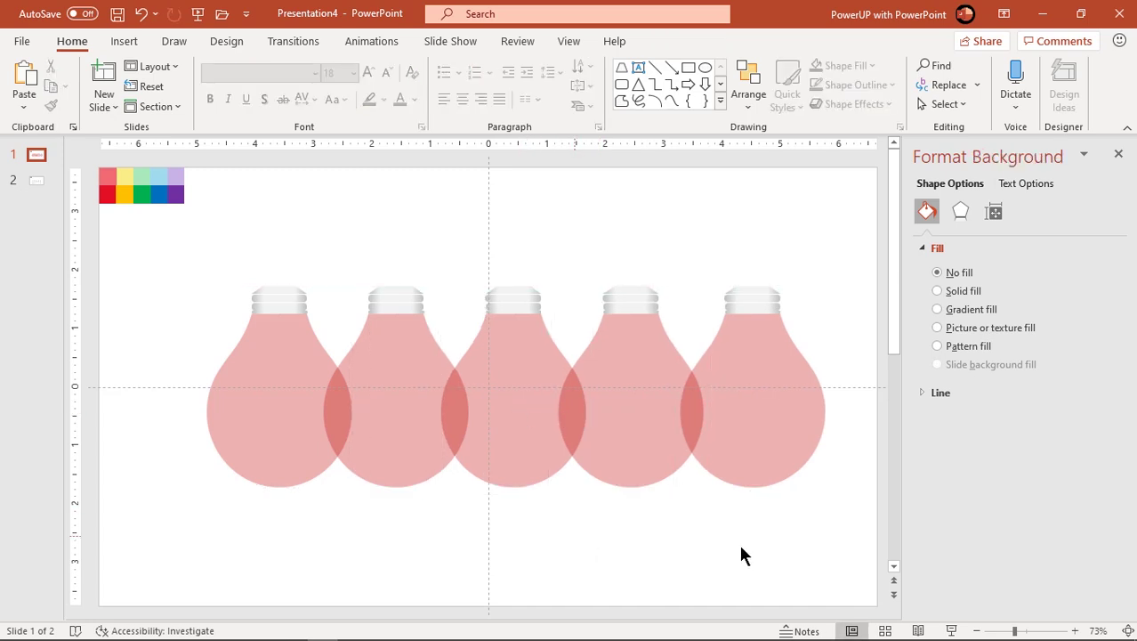
pyautogui.moveTo(850, 558); pyautogui.dragTo(167, 242)
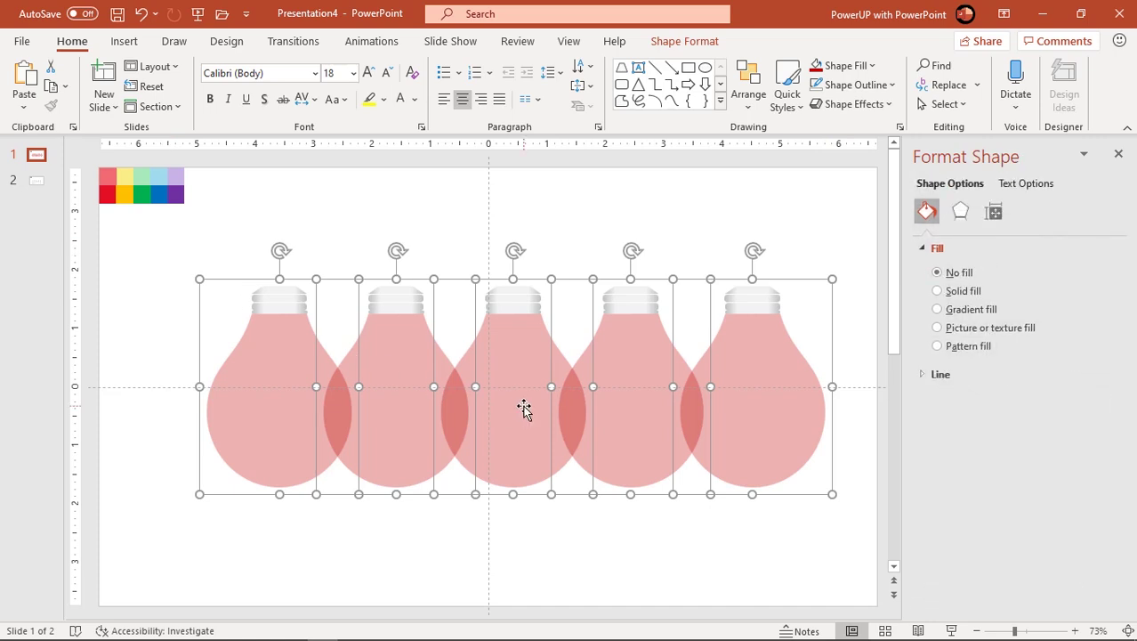
pyautogui.moveTo(526, 407); pyautogui.dragTo(502, 406)
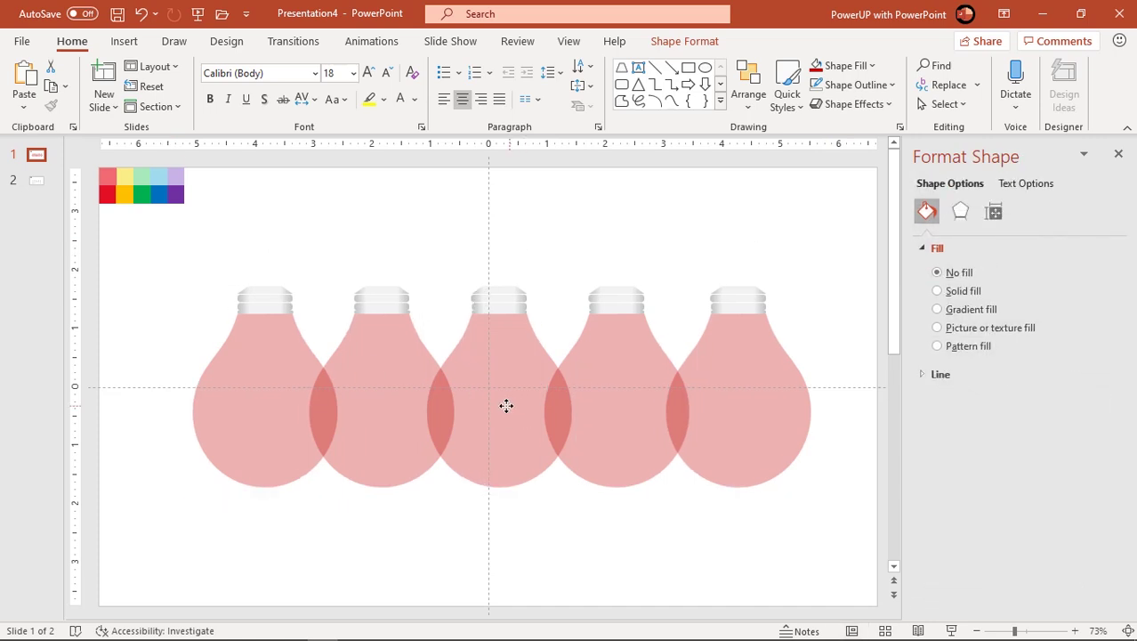
pyautogui.click(627, 534)
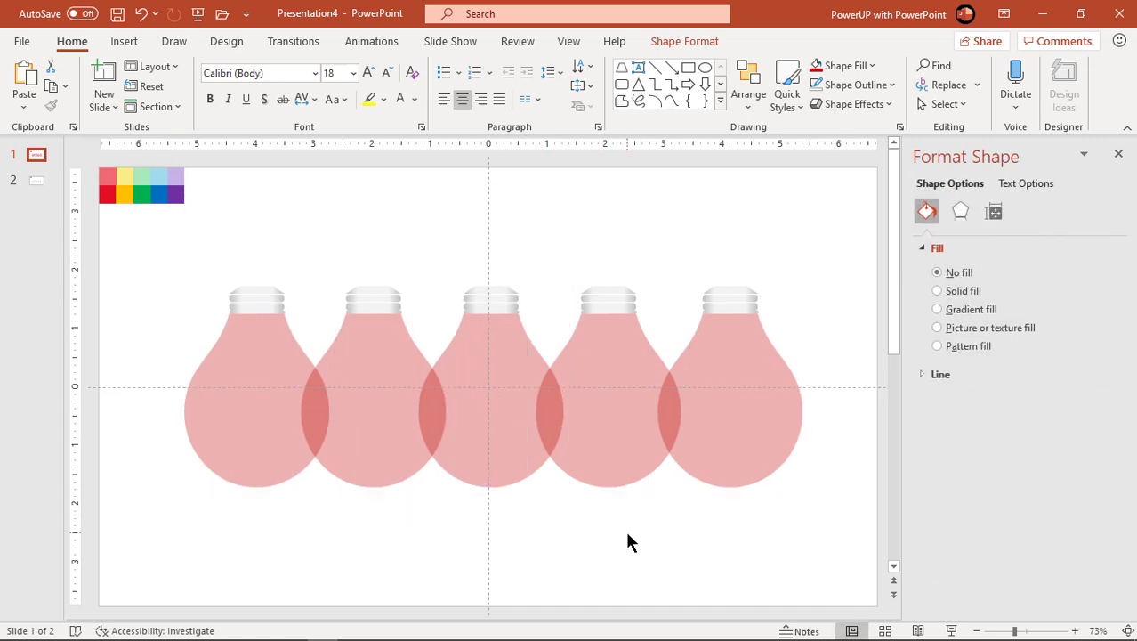
pyautogui.click(618, 381)
# Drag the fourth bulb straight down below the row and nudge it slightly right
pyautogui.moveTo(607, 350); pyautogui.dragTo(609, 430)
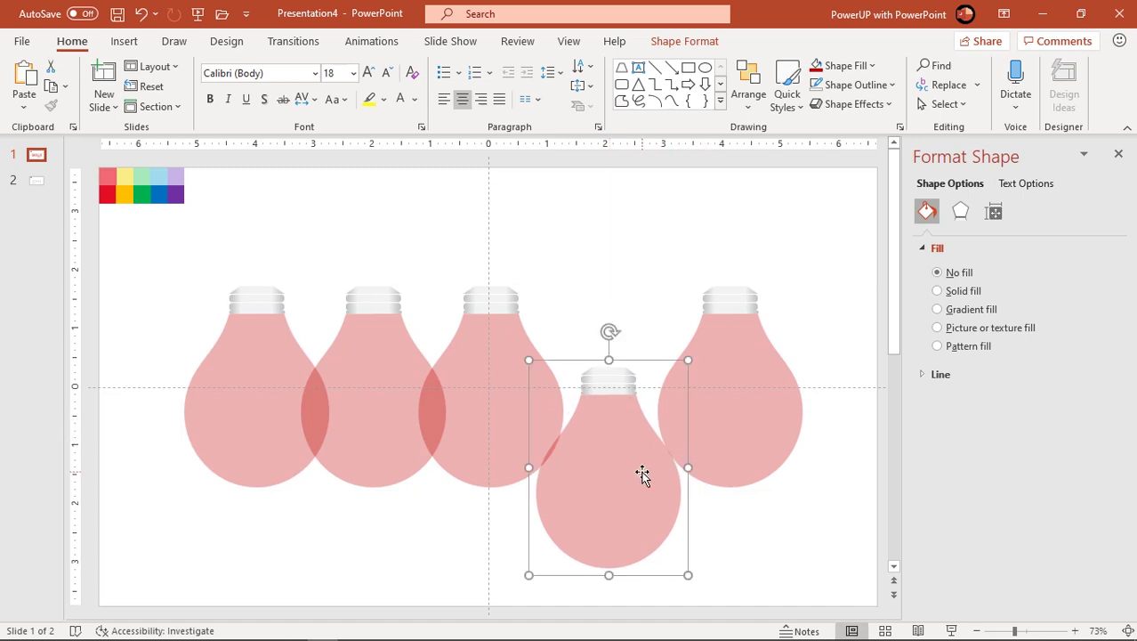
pyautogui.moveTo(643, 476); pyautogui.dragTo(644, 476)
pyautogui.click(731, 434)
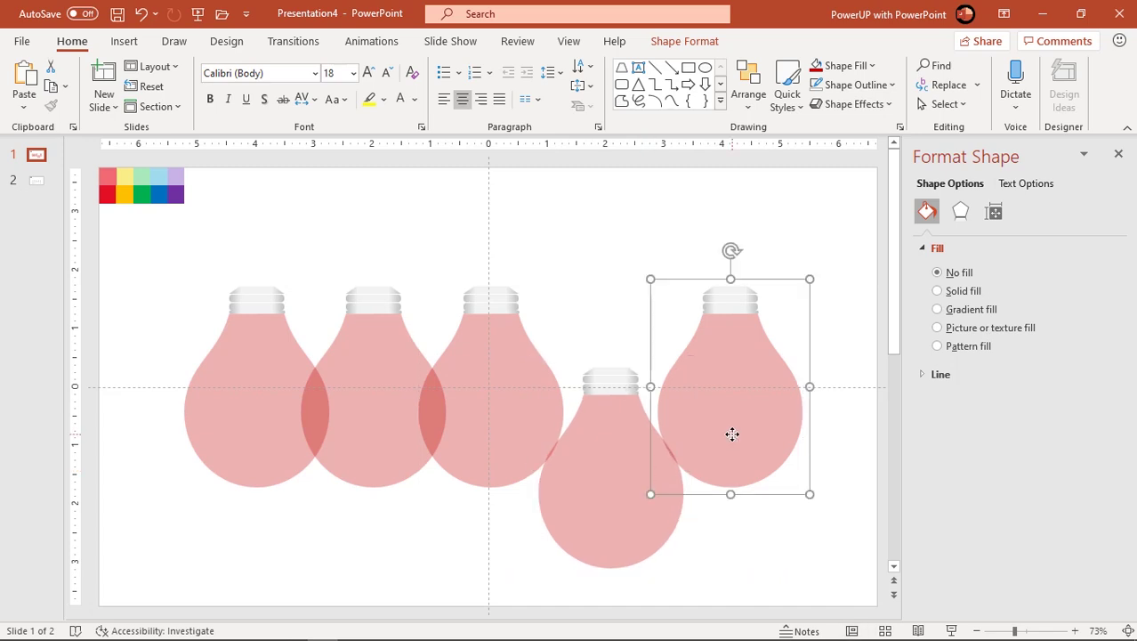
pyautogui.click(745, 529)
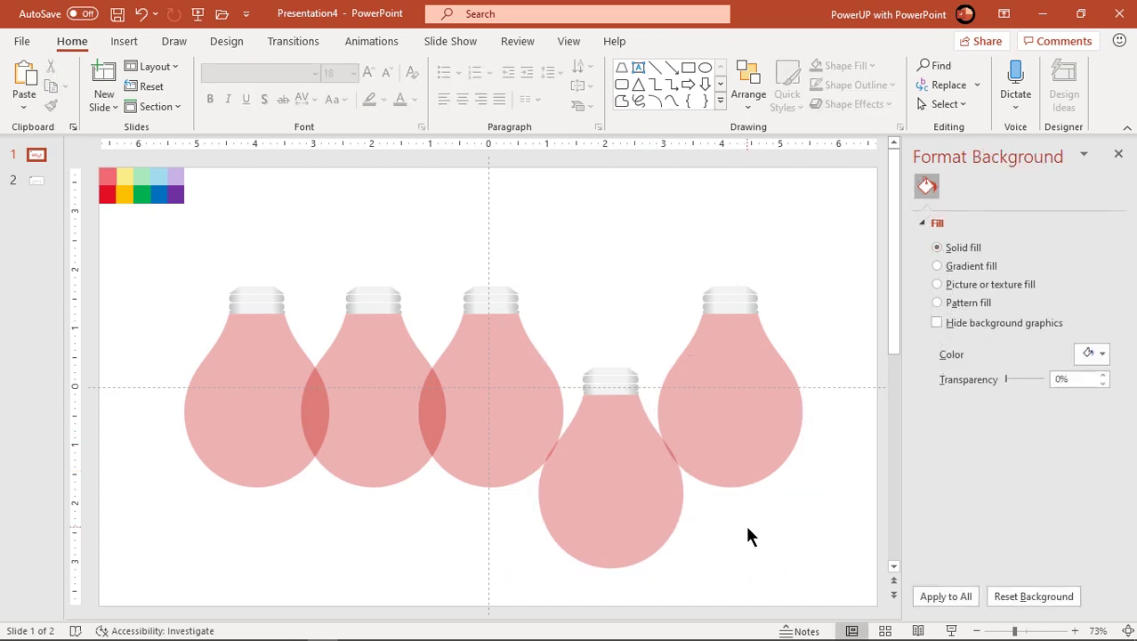
pyautogui.click(256, 428)
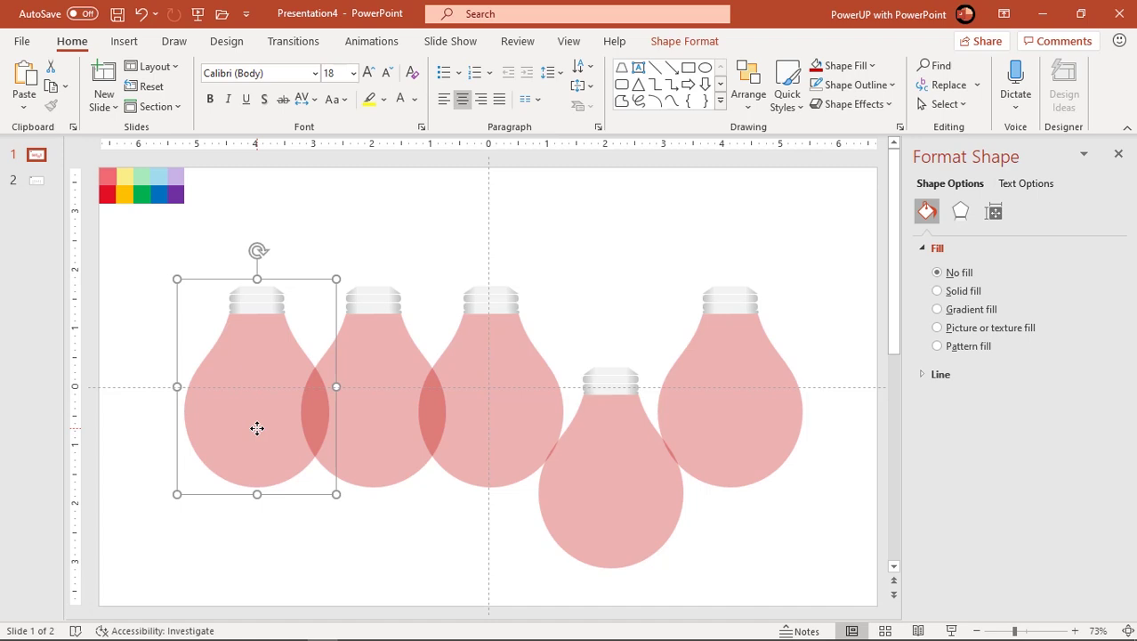
# Give the first bulb's body a two-stop linear gradient at 180°, right stop near 80%
pyautogui.click(256, 428)
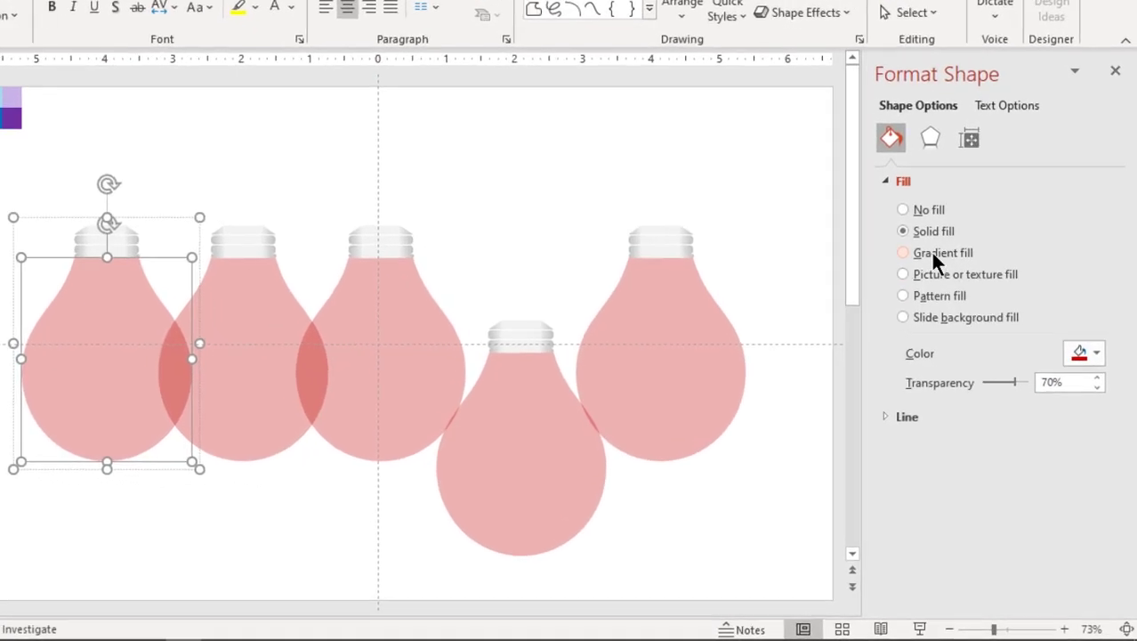
pyautogui.click(964, 309)
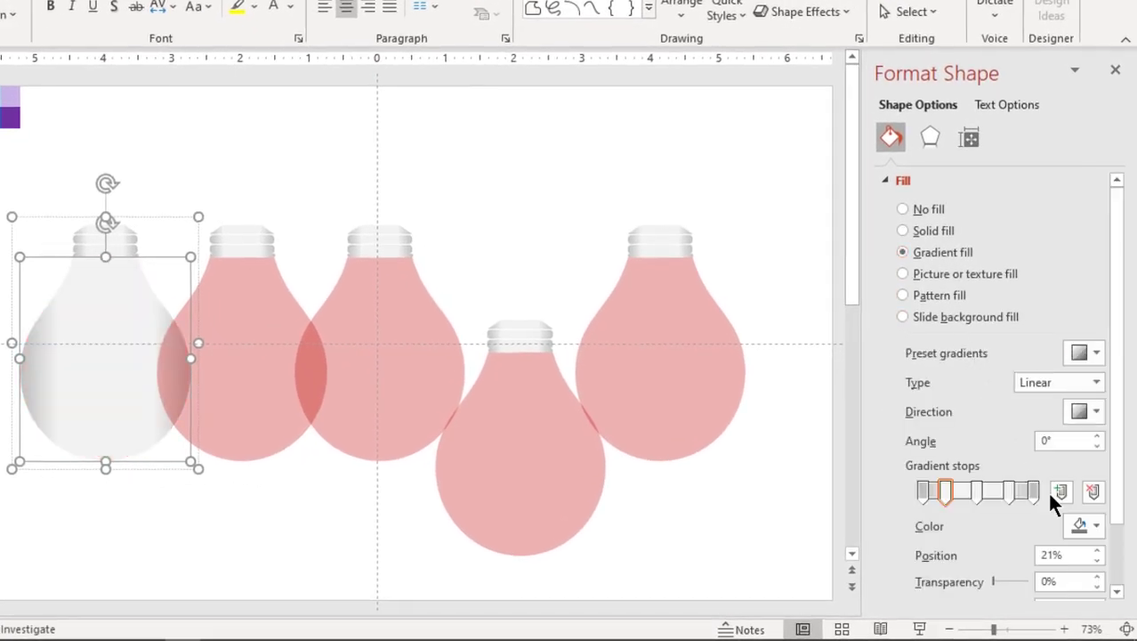
pyautogui.click(1093, 493)
pyautogui.click(1093, 493)
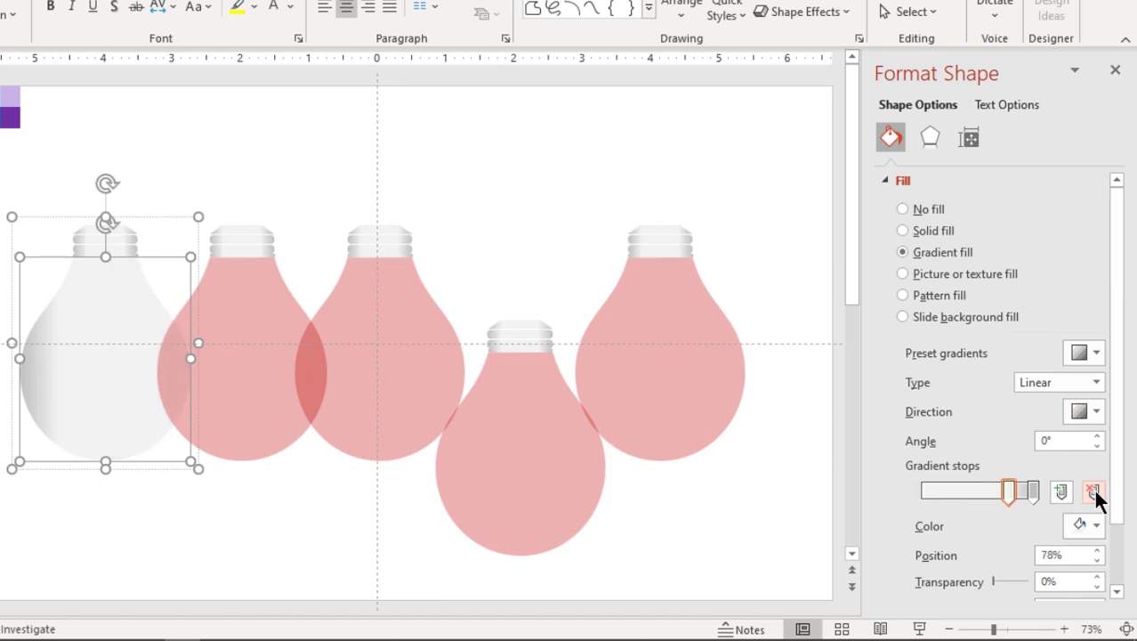
pyautogui.click(1097, 411)
pyautogui.click(941, 486)
pyautogui.moveTo(1009, 492); pyautogui.dragTo(926, 495)
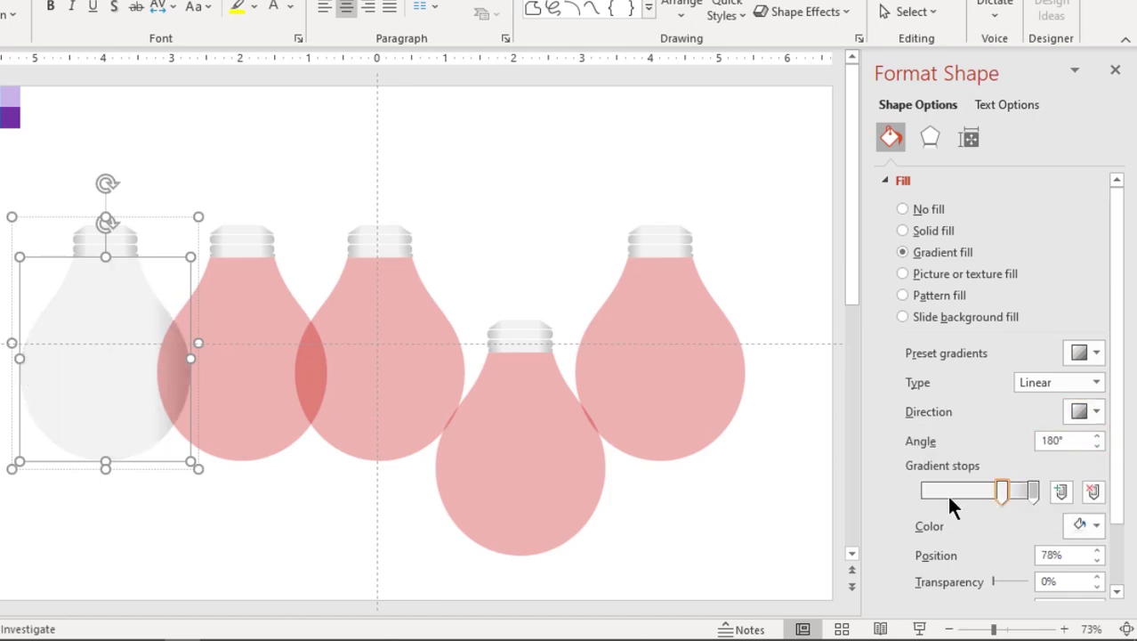
pyautogui.moveTo(1032, 495); pyautogui.dragTo(1011, 492)
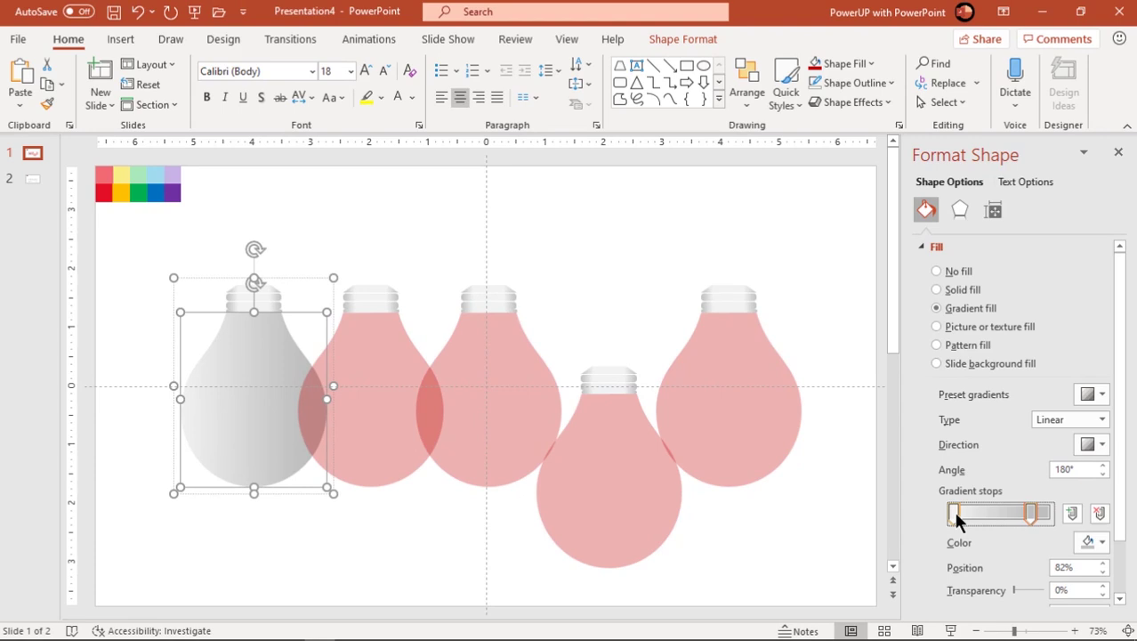
# Colour both gradient stops with the swatch red and make the right stop slightly transparent
pyautogui.click(956, 514)
pyautogui.click(108, 178)
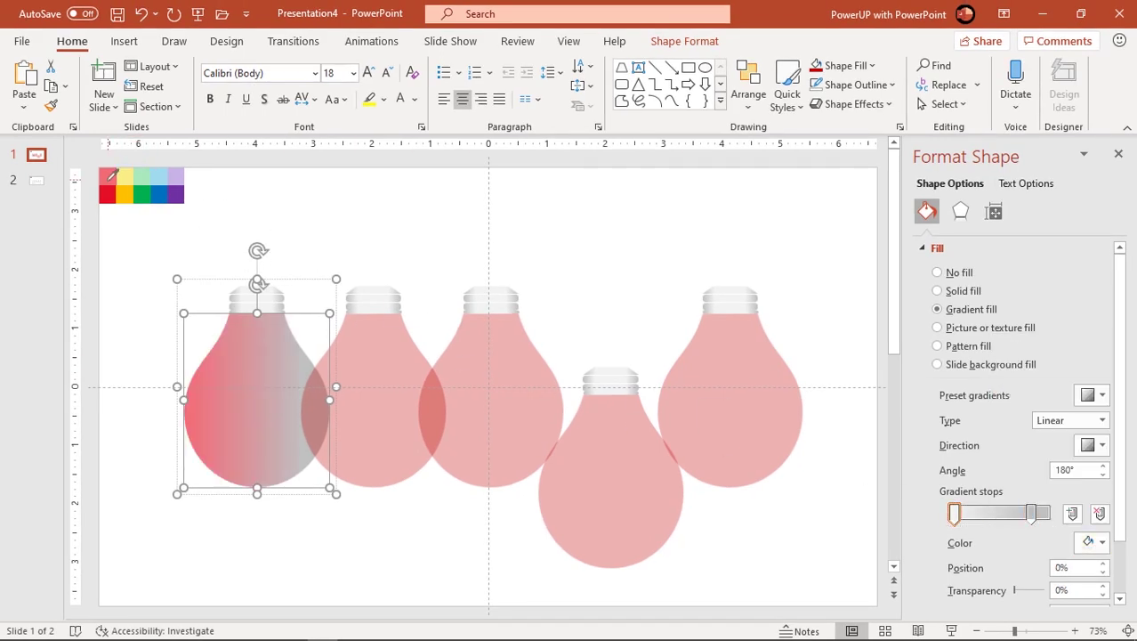
pyautogui.click(1032, 515)
pyautogui.click(1096, 542)
pyautogui.click(1023, 519)
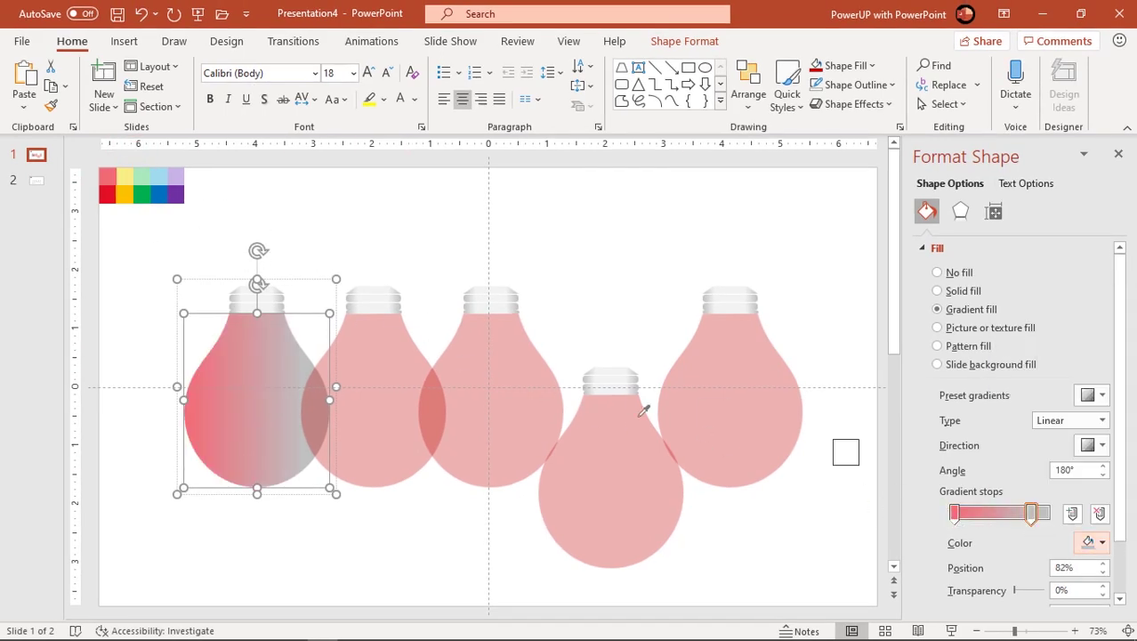
pyautogui.click(108, 190)
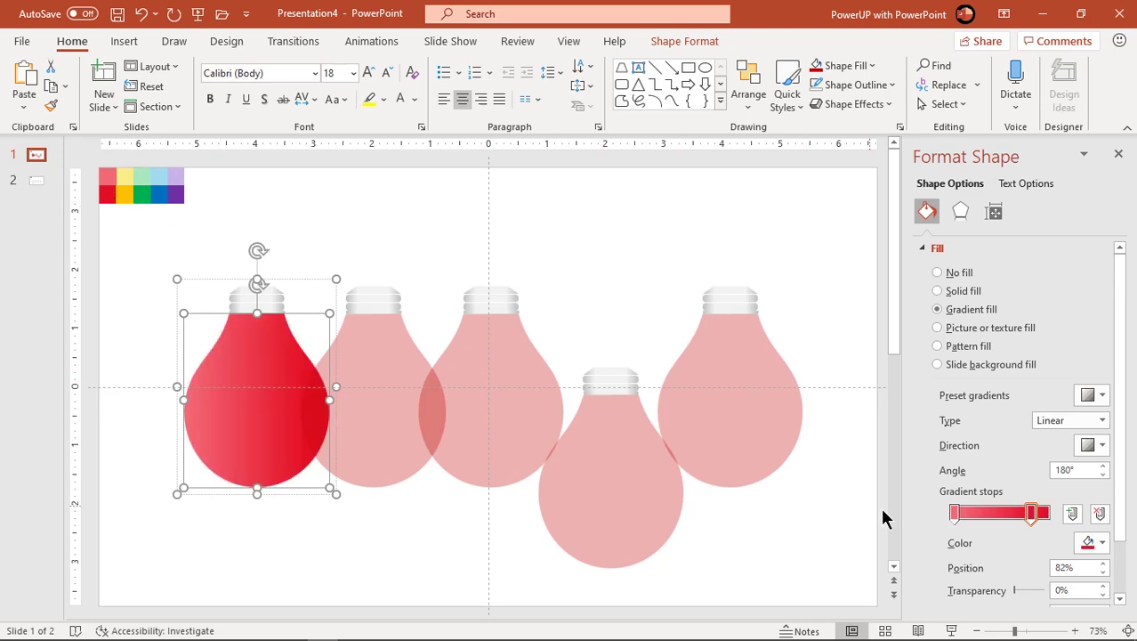
pyautogui.moveTo(1020, 597); pyautogui.dragTo(1023, 598)
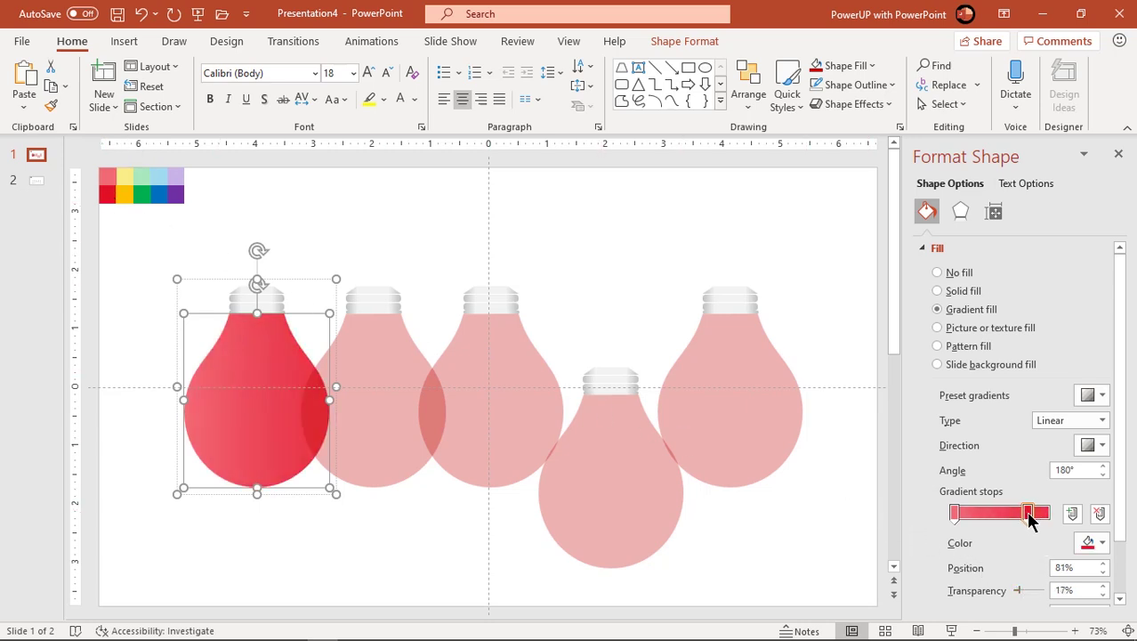
pyautogui.moveTo(1025, 518); pyautogui.dragTo(1024, 519)
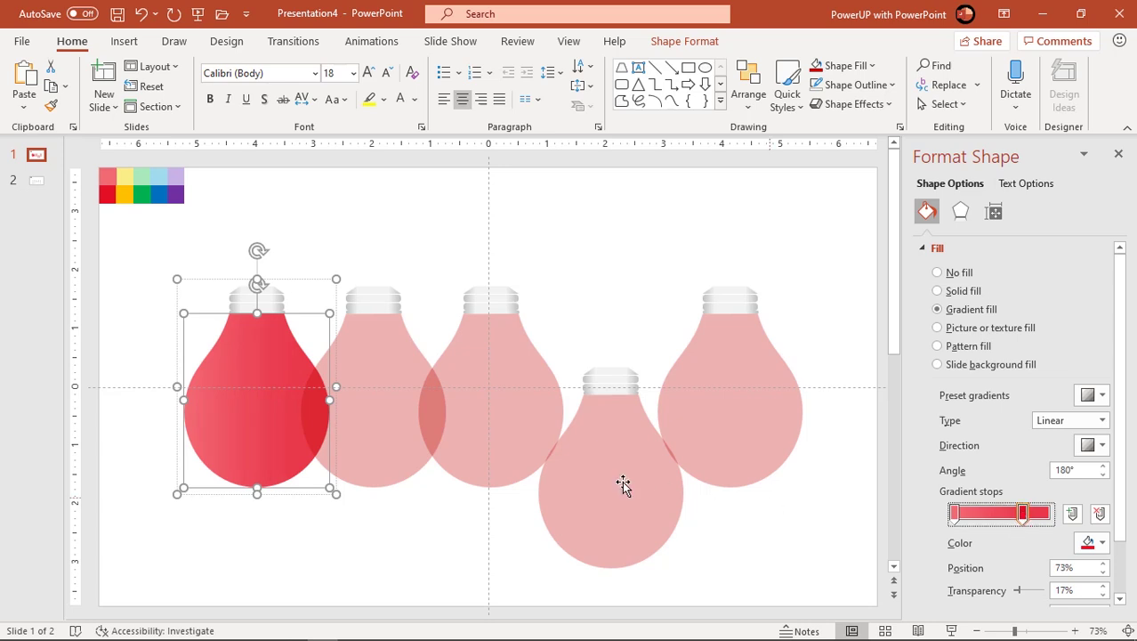
pyautogui.click(394, 418)
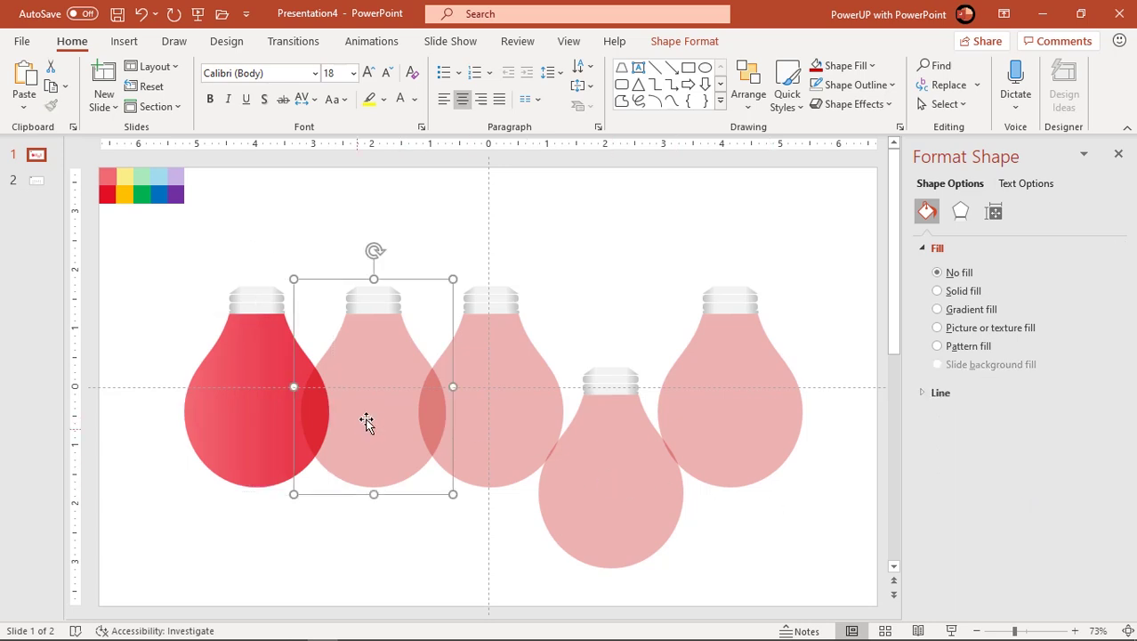
# Give the second bulb a pale-yellow-to-gold gradient eyedropped from the palette
pyautogui.click(971, 310)
pyautogui.click(1079, 545)
pyautogui.click(1036, 519)
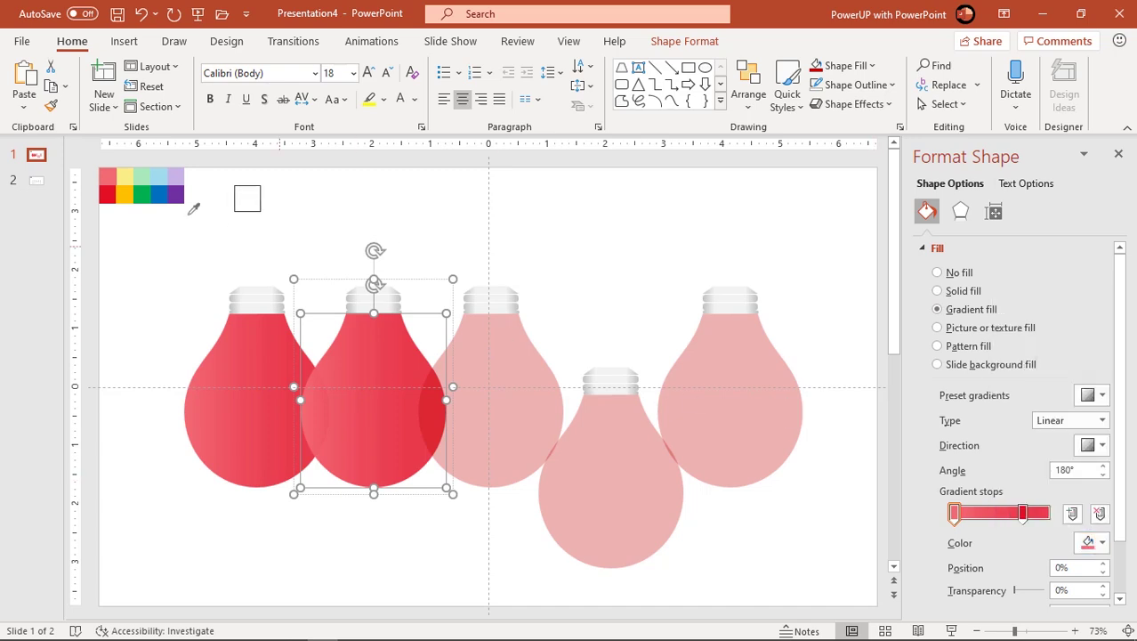
pyautogui.click(123, 177)
pyautogui.click(1023, 513)
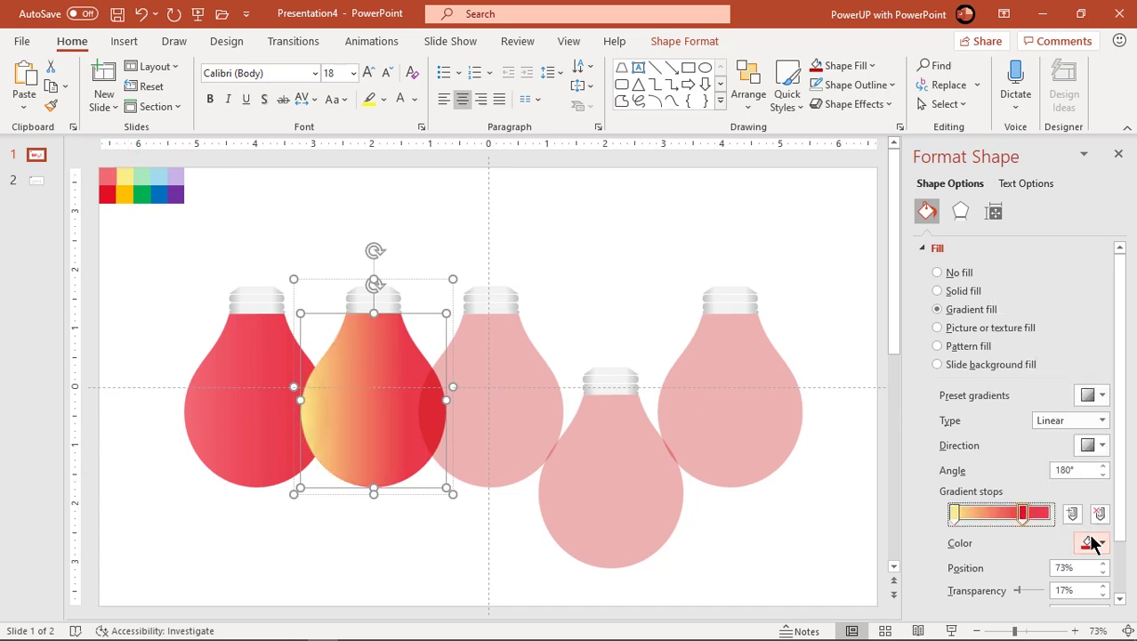
pyautogui.click(1093, 542)
pyautogui.click(1066, 521)
pyautogui.click(124, 194)
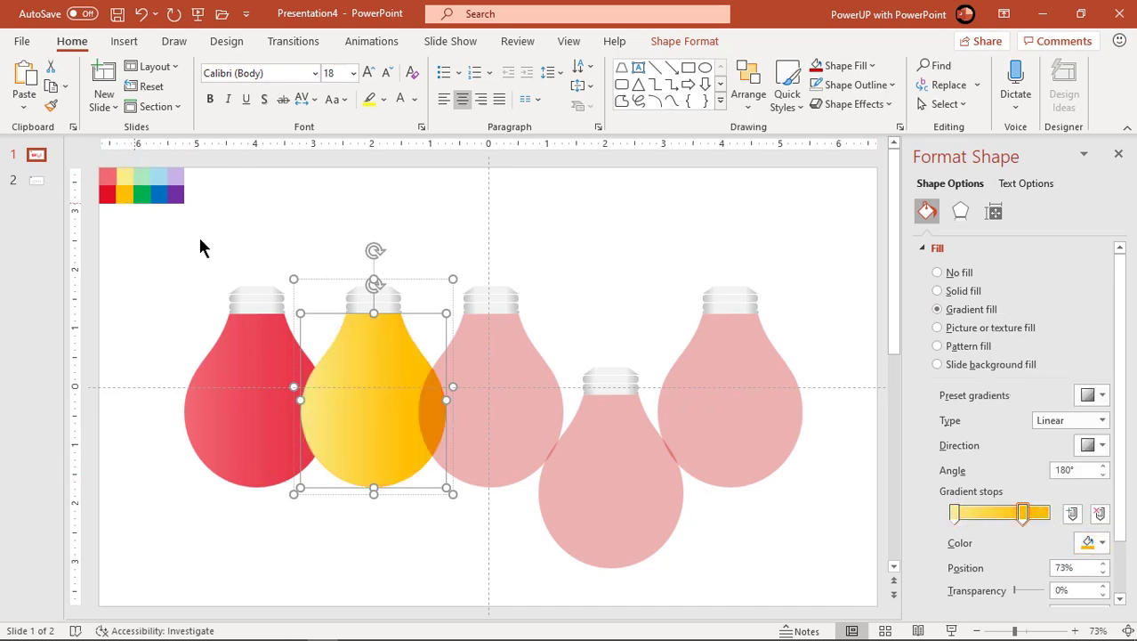
# Give the third bulb a pale-green-to-saturated-green gradient from the palette swatches
pyautogui.click(508, 403)
pyautogui.click(948, 316)
pyautogui.click(1092, 542)
pyautogui.click(1036, 519)
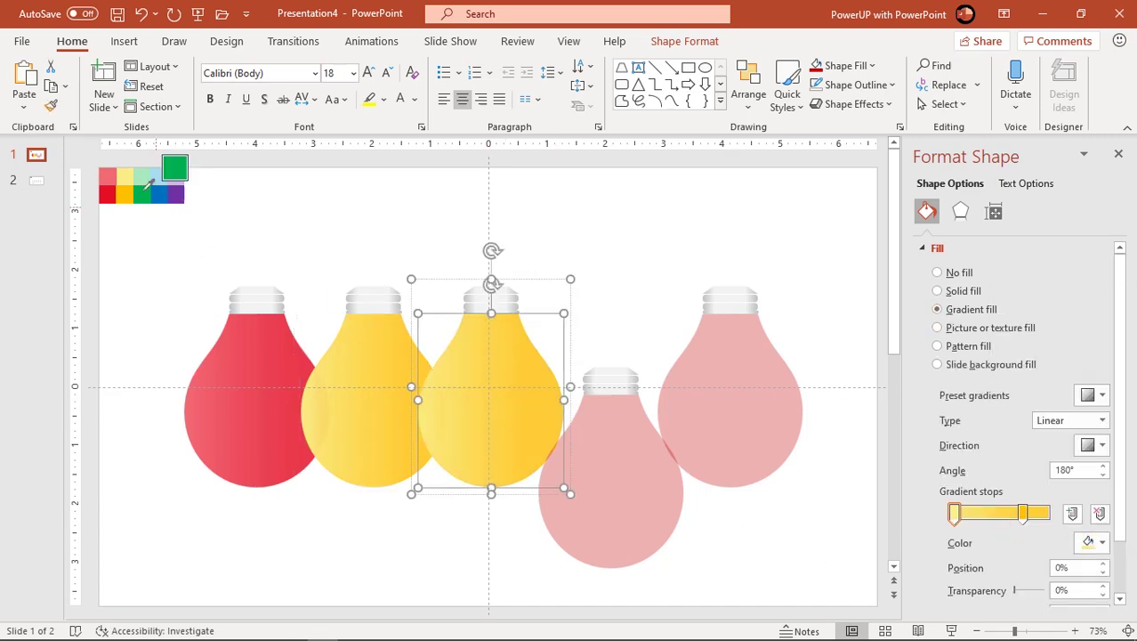
pyautogui.click(143, 176)
pyautogui.click(1023, 513)
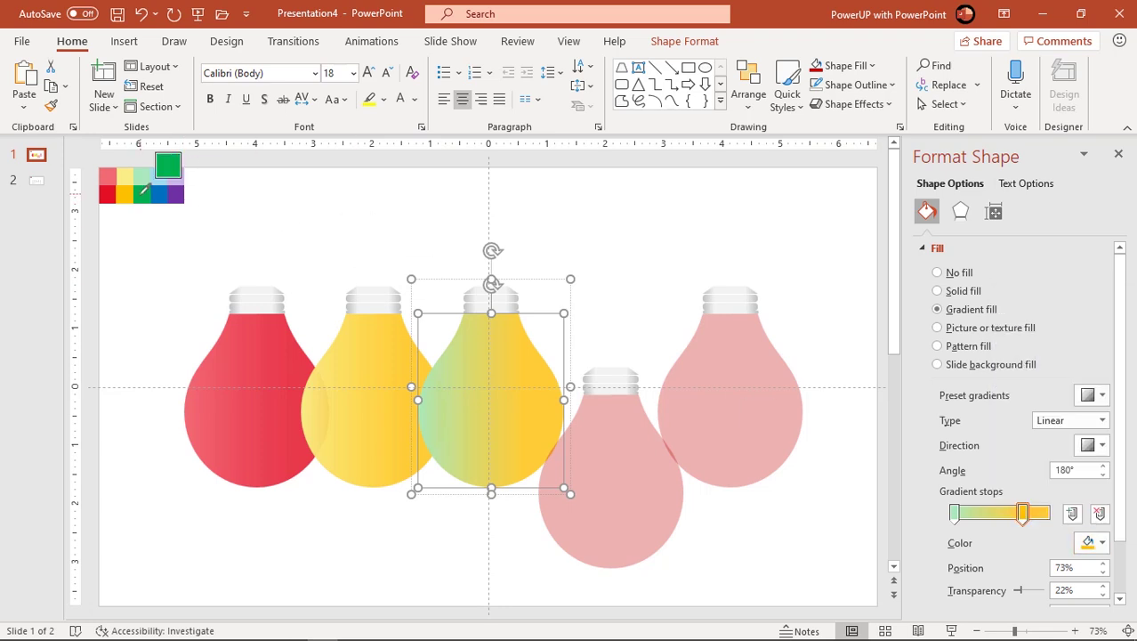
pyautogui.click(149, 194)
pyautogui.moveTo(1014, 591); pyautogui.dragTo(1022, 595)
# Give the lowered fourth bulb a light-to-strong blue gradient with a slightly transparent end
pyautogui.click(606, 490)
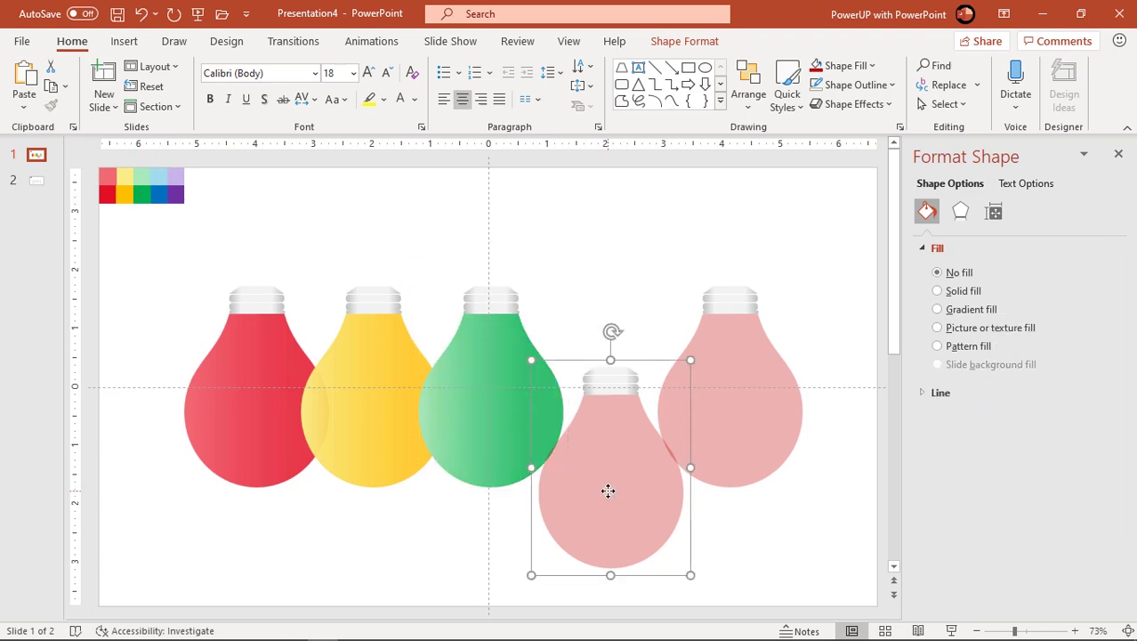
pyautogui.click(956, 311)
pyautogui.click(1102, 542)
pyautogui.click(1023, 523)
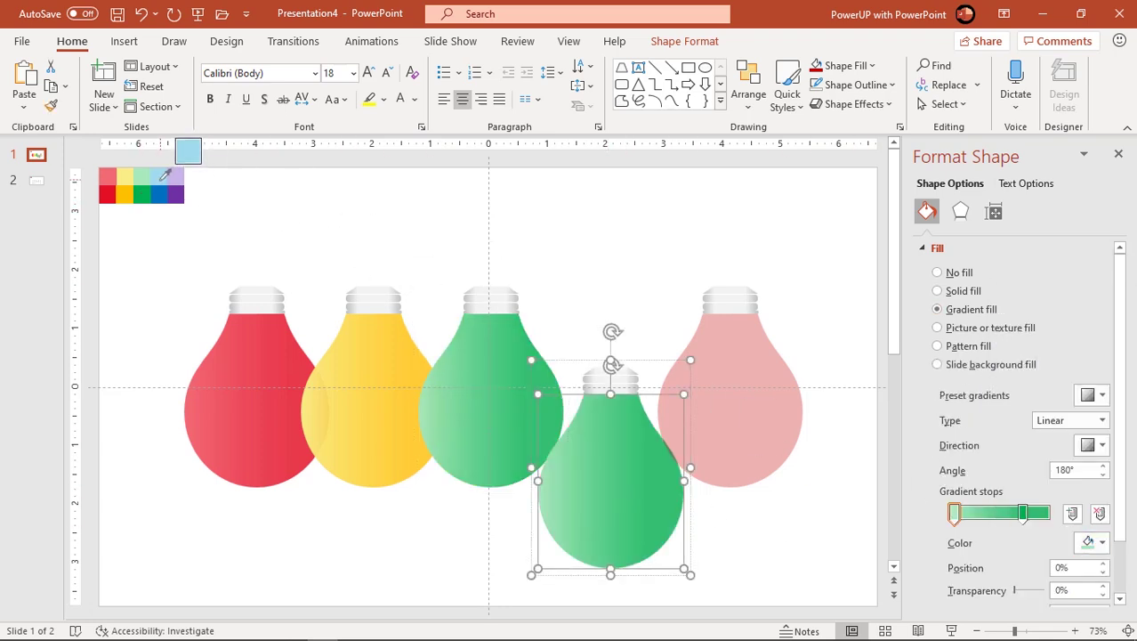
pyautogui.click(160, 176)
pyautogui.click(1024, 514)
pyautogui.click(1102, 542)
pyautogui.click(1036, 519)
pyautogui.click(166, 194)
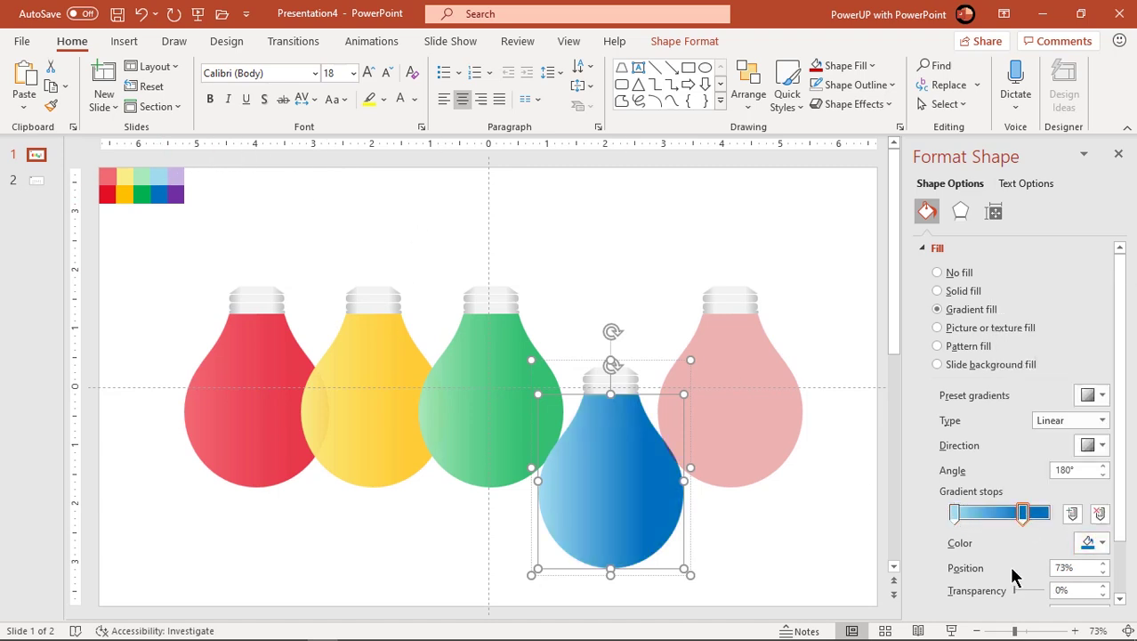
pyautogui.moveTo(1017, 591); pyautogui.dragTo(1024, 592)
# Give the fifth bulb a light-to-dark purple gradient with a slightly transparent end
pyautogui.click(742, 428)
pyautogui.click(957, 291)
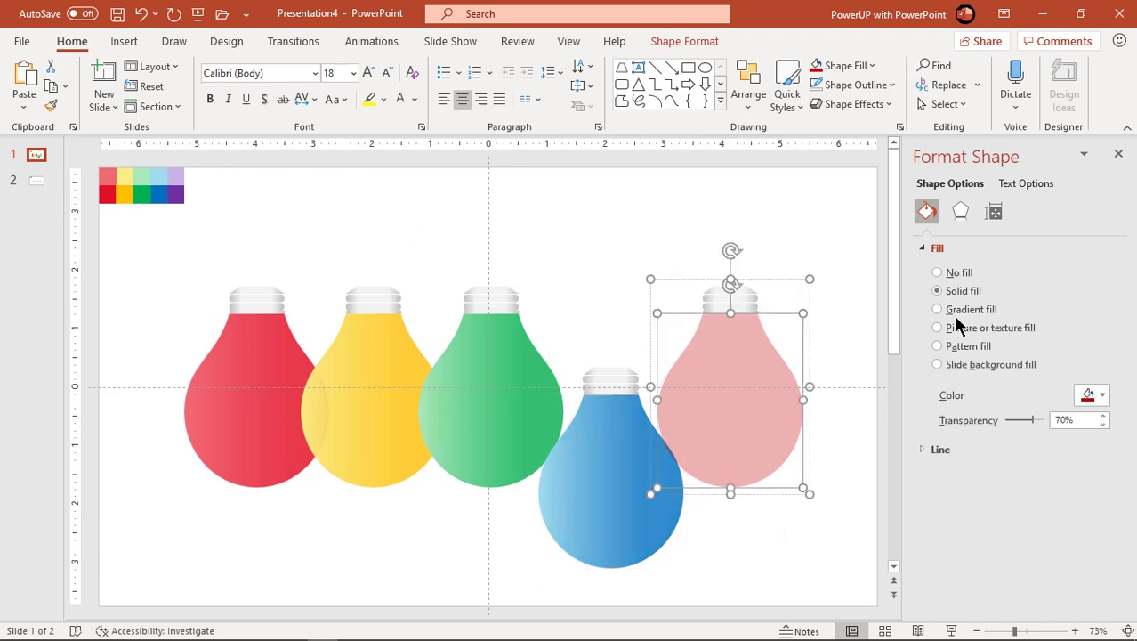
pyautogui.click(1102, 542)
pyautogui.click(1019, 522)
pyautogui.click(187, 171)
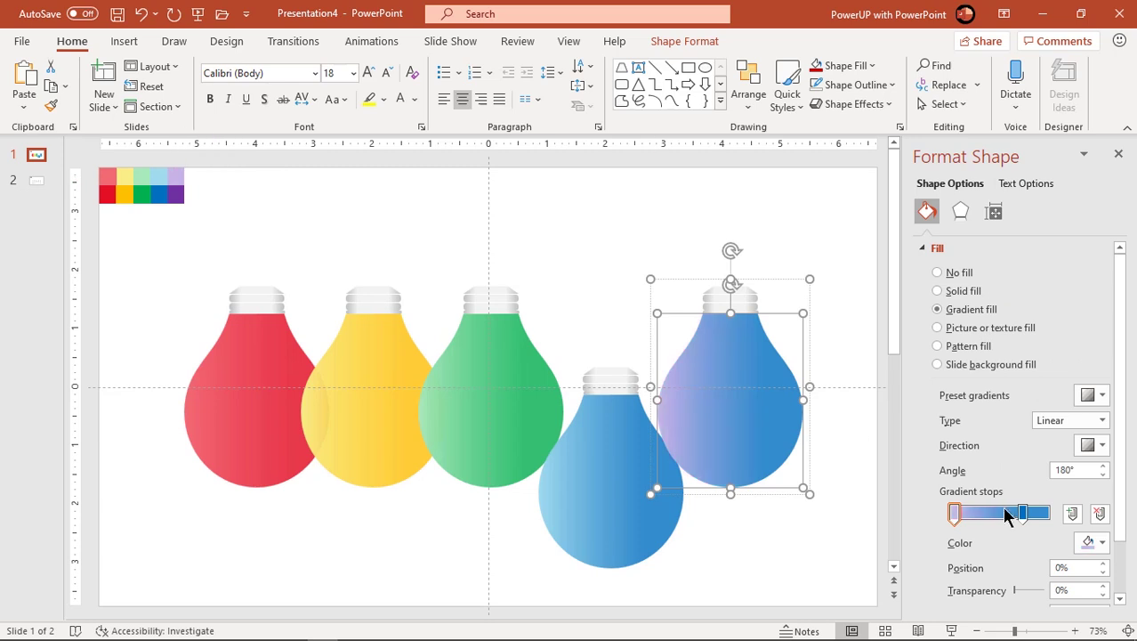
pyautogui.click(1024, 514)
pyautogui.click(1102, 542)
pyautogui.click(1019, 523)
pyautogui.click(185, 196)
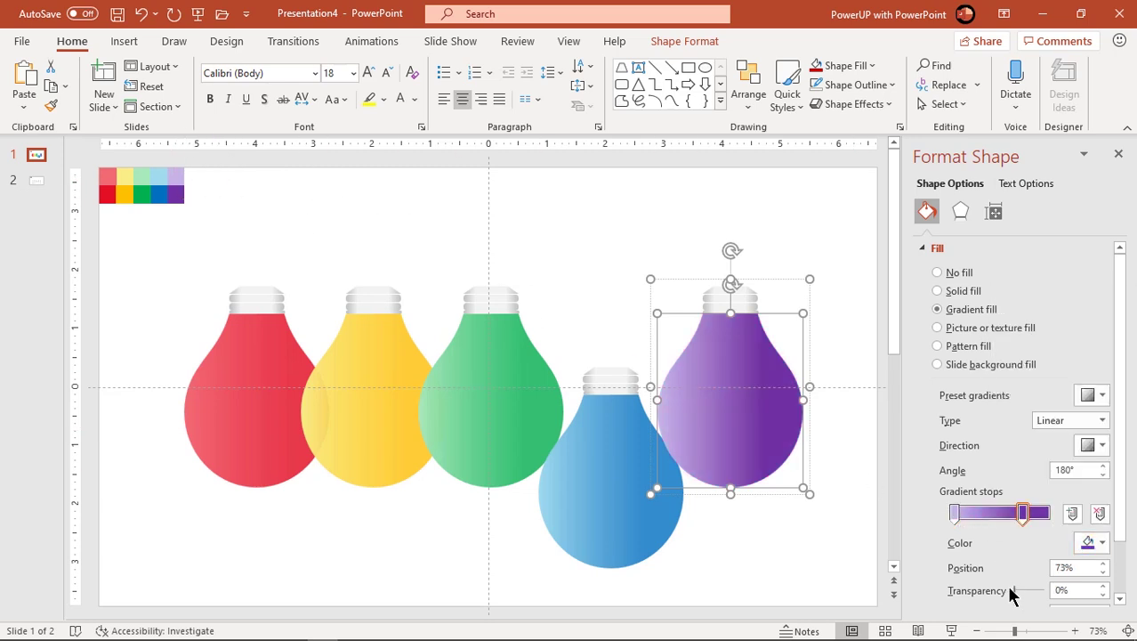
pyautogui.moveTo(1017, 591); pyautogui.dragTo(1024, 592)
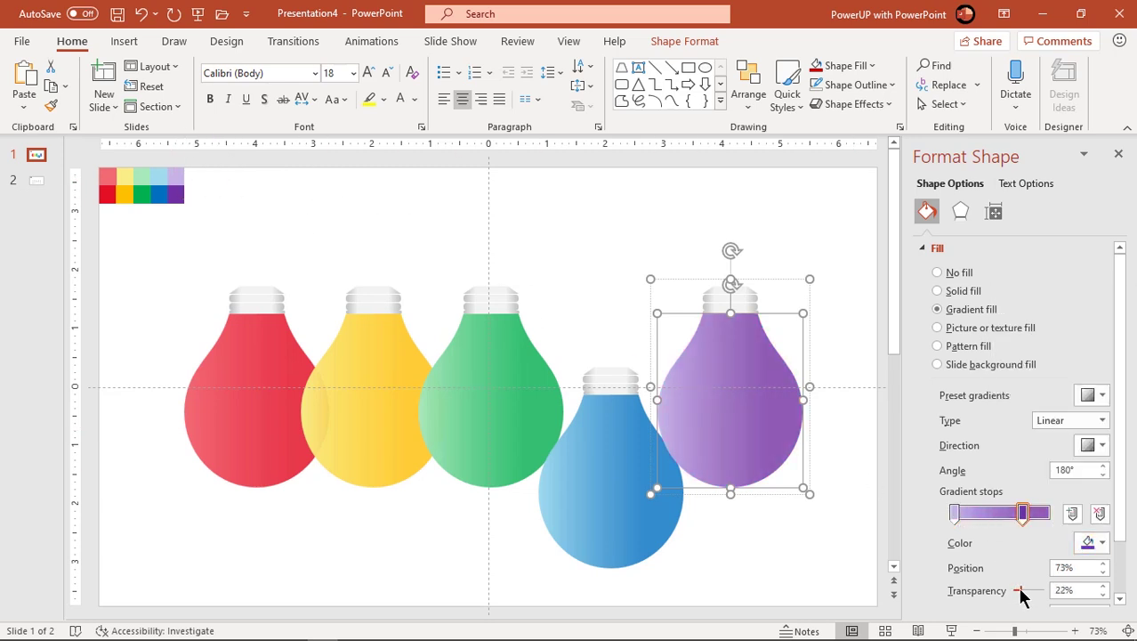
# Send the yellow and green bulbs to the back
pyautogui.click(762, 581)
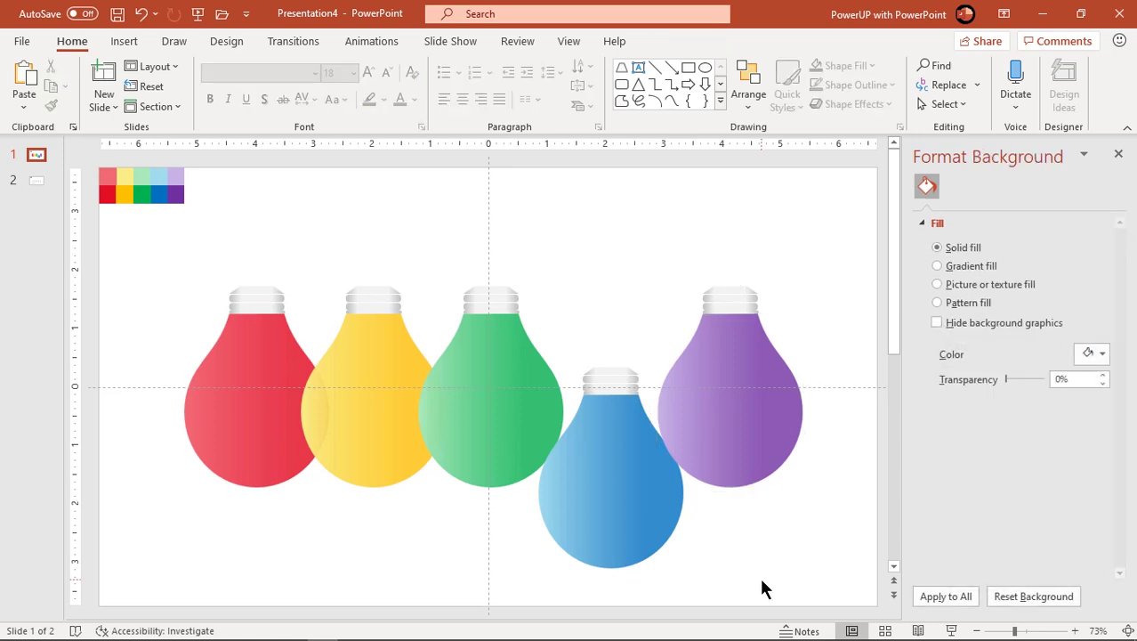
pyautogui.click(381, 430)
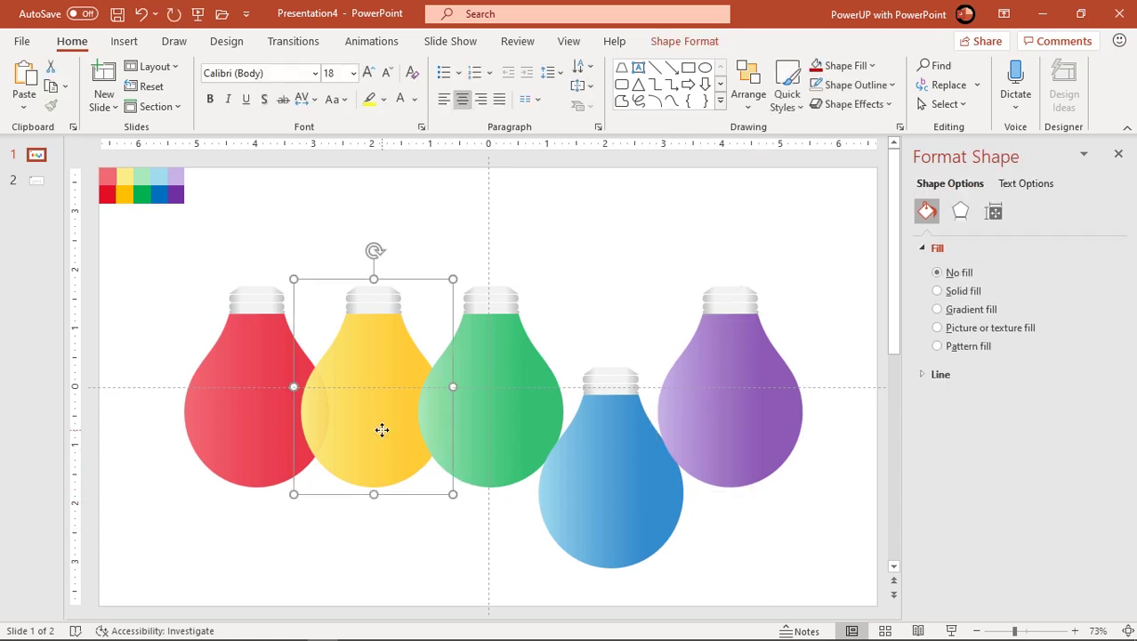
pyautogui.rightClick(381, 430)
pyautogui.click(436, 265)
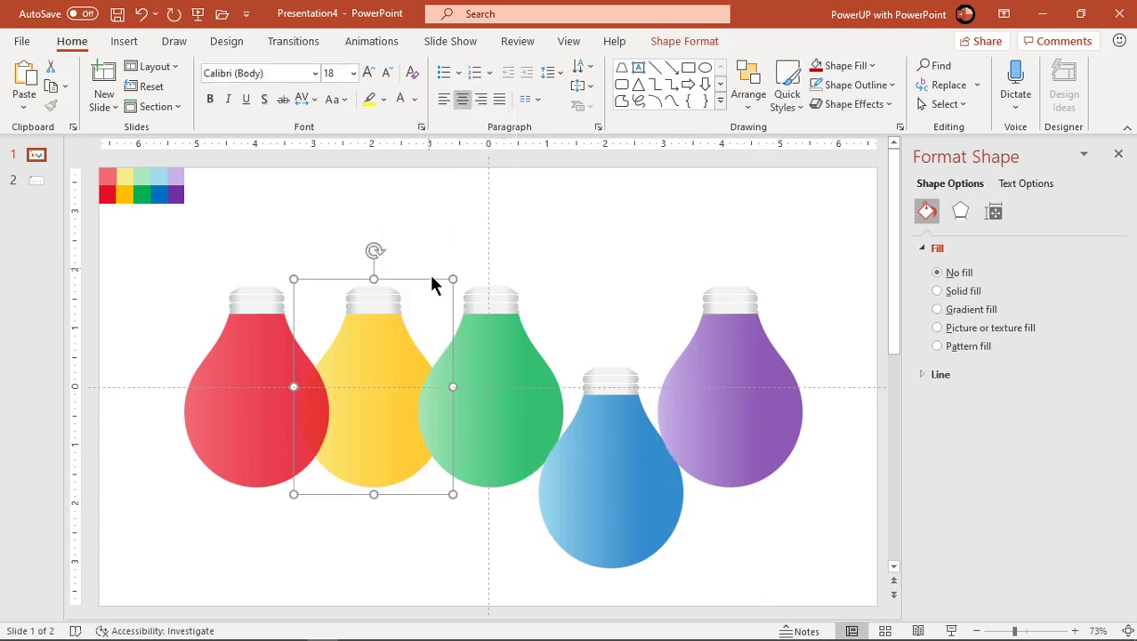
pyautogui.rightClick(505, 436)
pyautogui.click(555, 272)
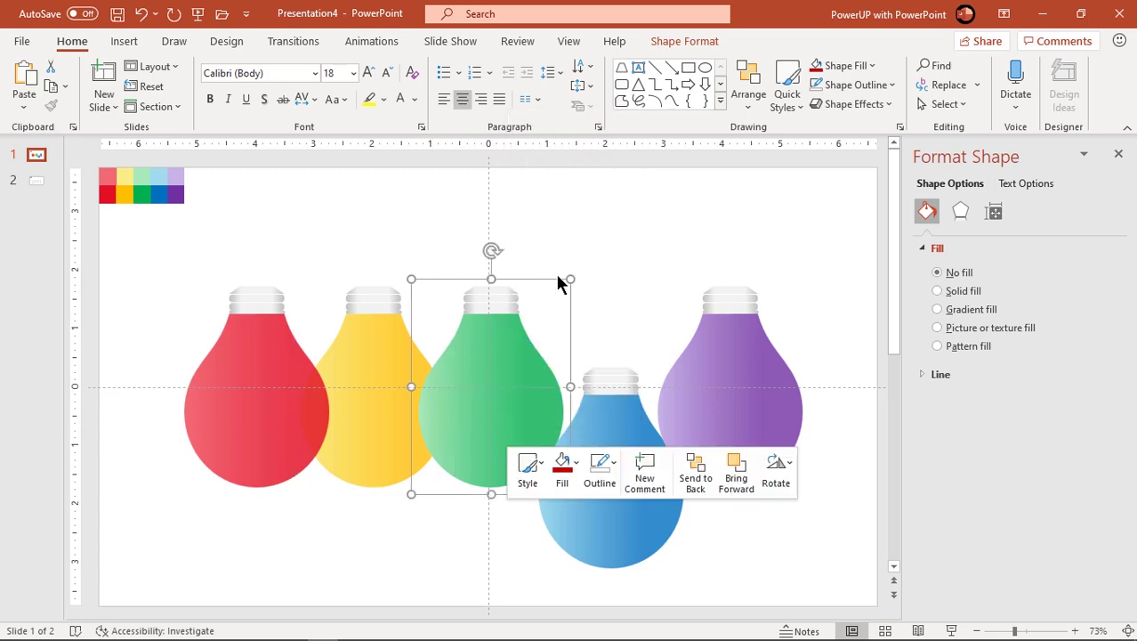
# Send the blue and purple bulbs to the back so each overlaps its right neighbour
pyautogui.click(627, 528)
pyautogui.rightClick(627, 528)
pyautogui.click(667, 363)
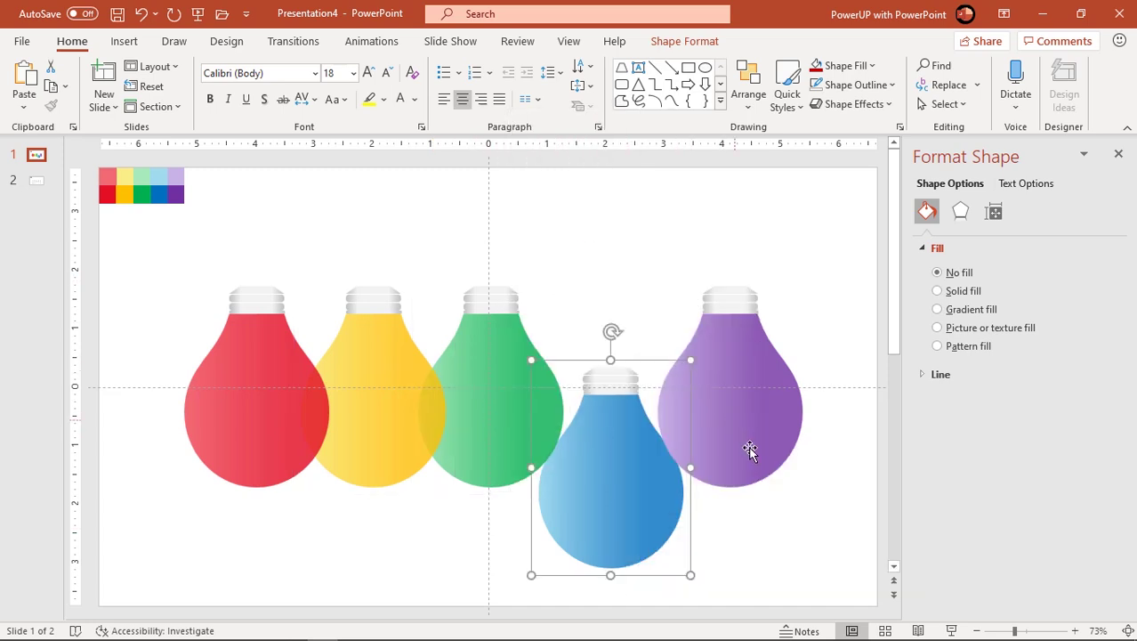
pyautogui.click(751, 450)
pyautogui.rightClick(751, 450)
pyautogui.click(803, 297)
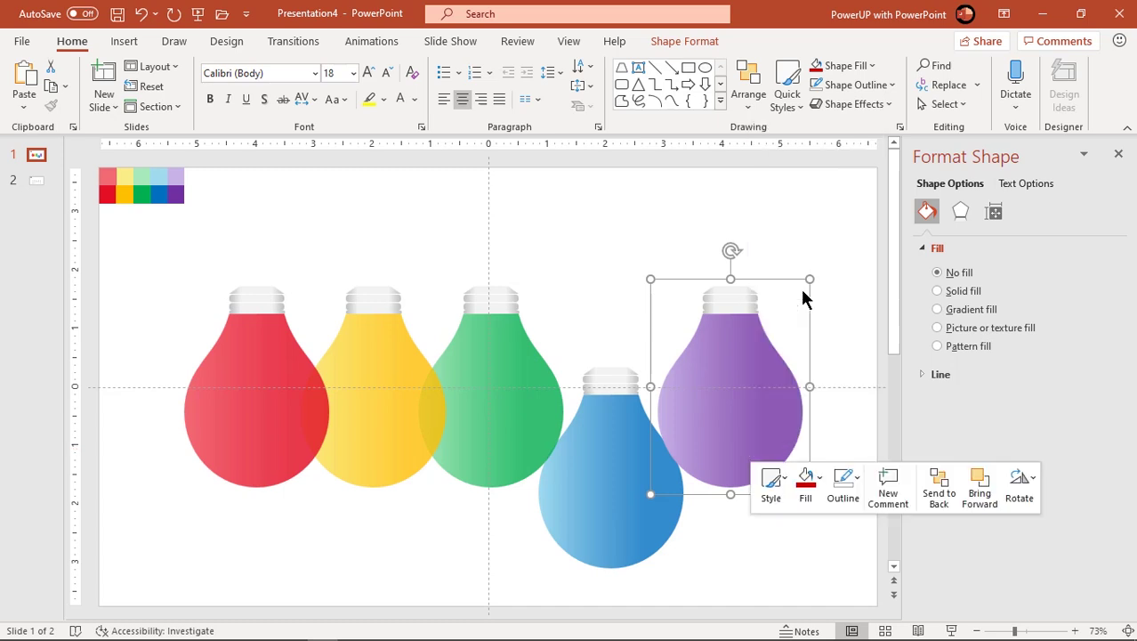
pyautogui.click(842, 461)
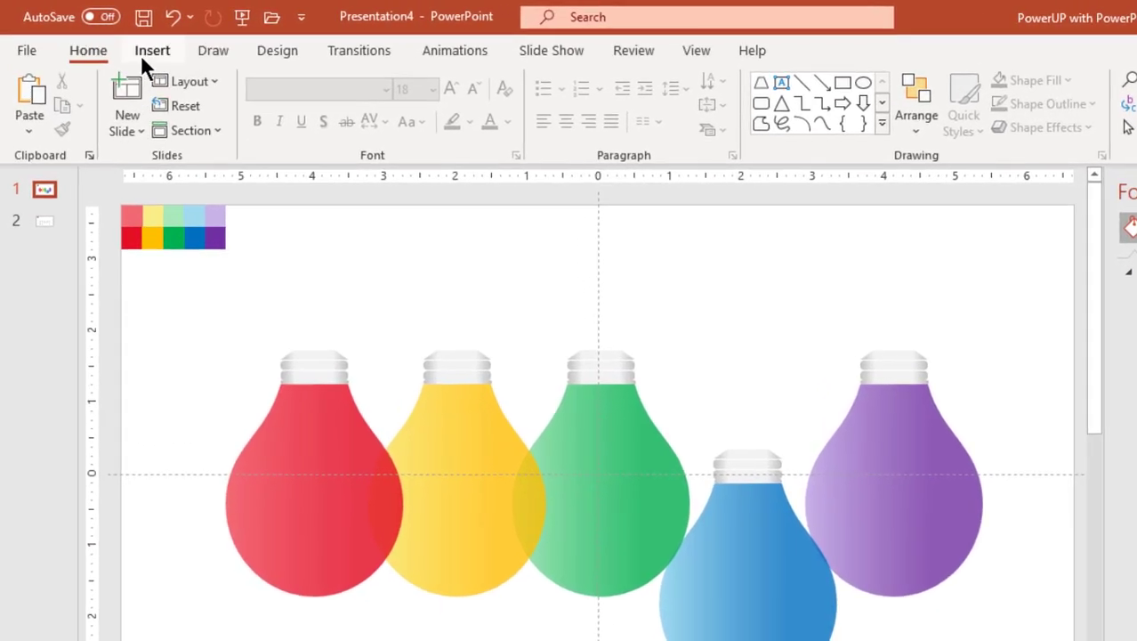
# Draw a thin rectangle bar from the slide's top and centre it over the green bulb's cap
pyautogui.click(124, 41)
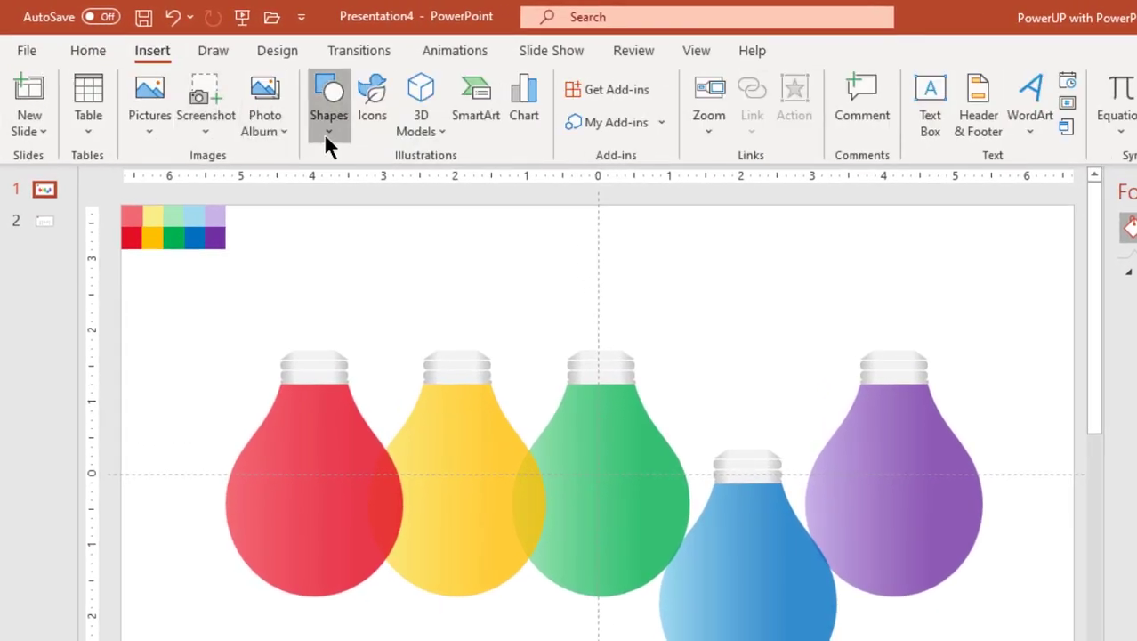
pyautogui.click(324, 134)
pyautogui.click(400, 183)
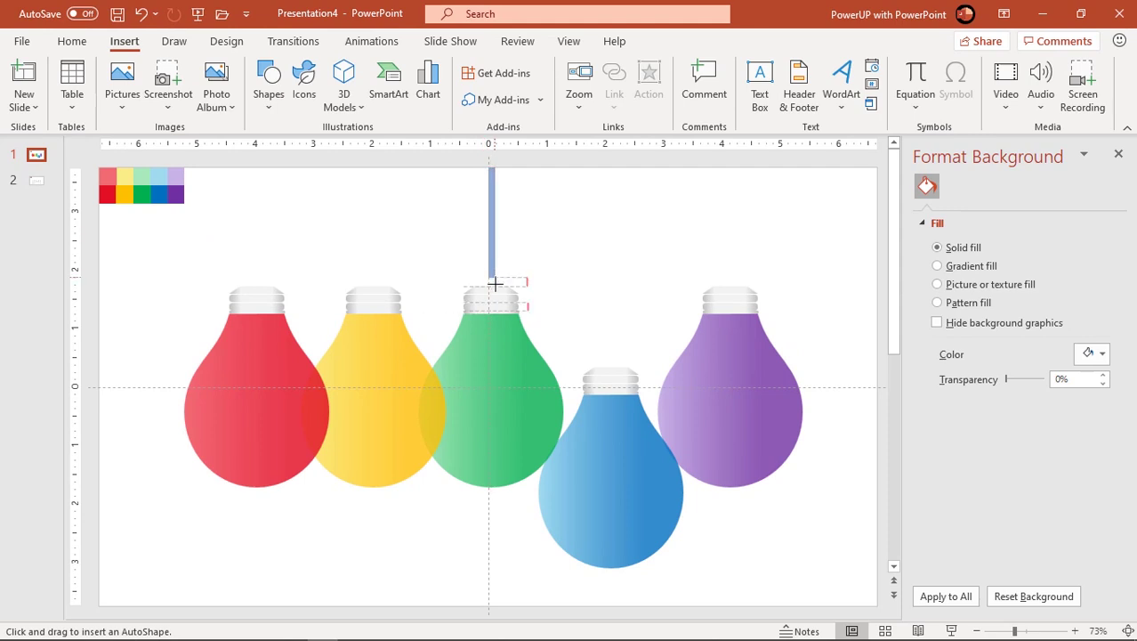
pyautogui.moveTo(494, 238)
pyautogui.mouseDown()
pyautogui.moveTo(494, 287)
pyautogui.moveTo(488, 239)
pyautogui.mouseUp()
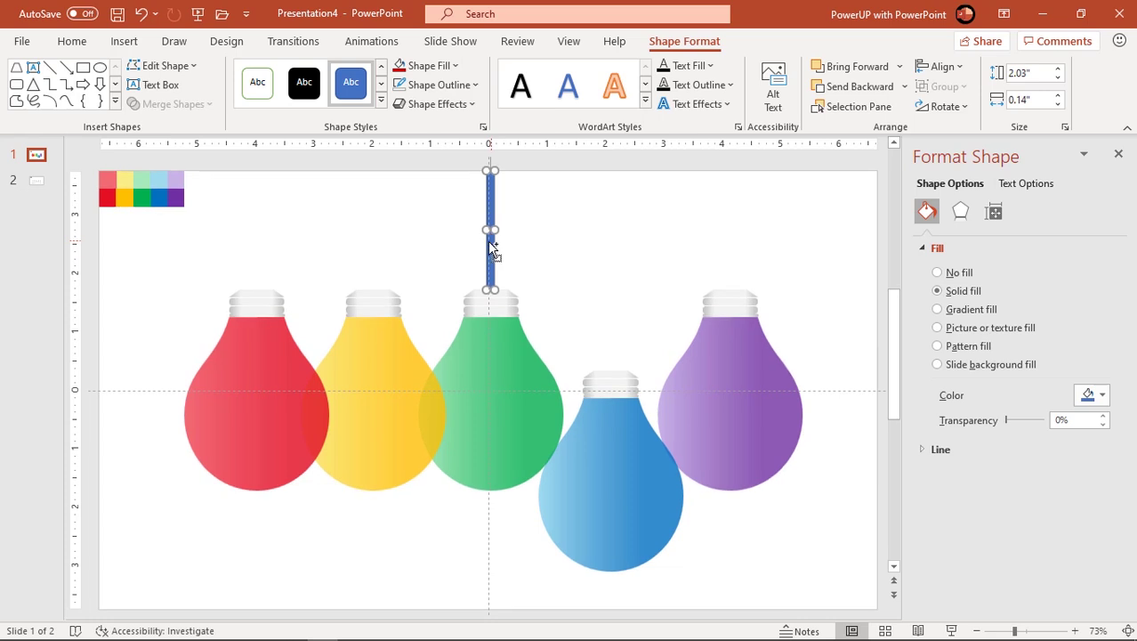
pyautogui.scroll(5, 487, 241)
pyautogui.scroll(-1, 484, 308)
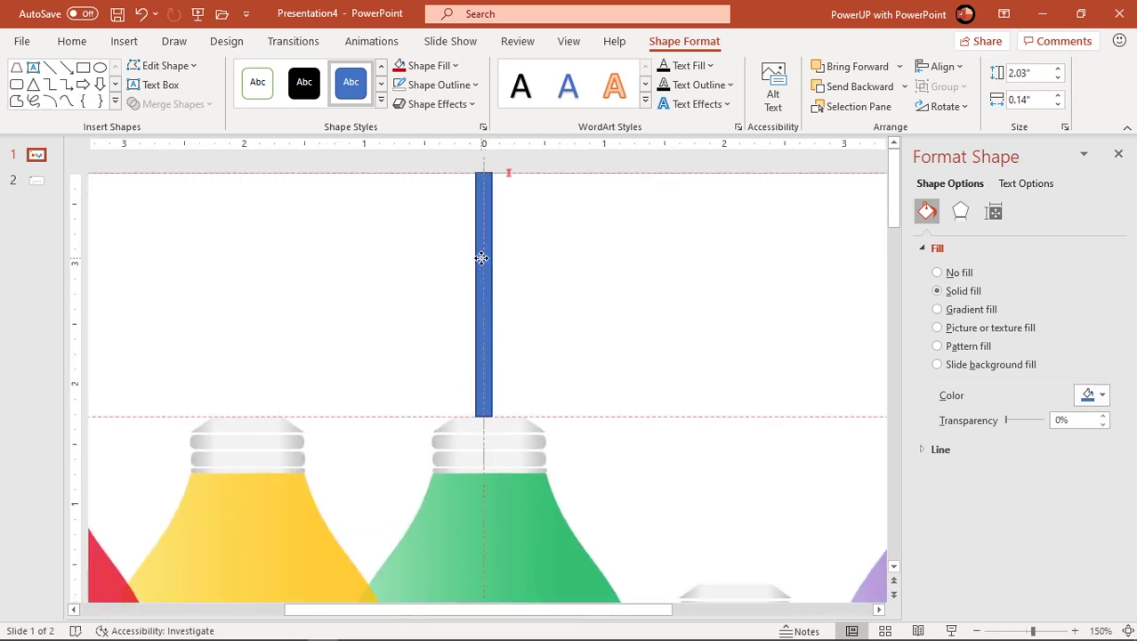
pyautogui.moveTo(484, 271); pyautogui.dragTo(490, 287)
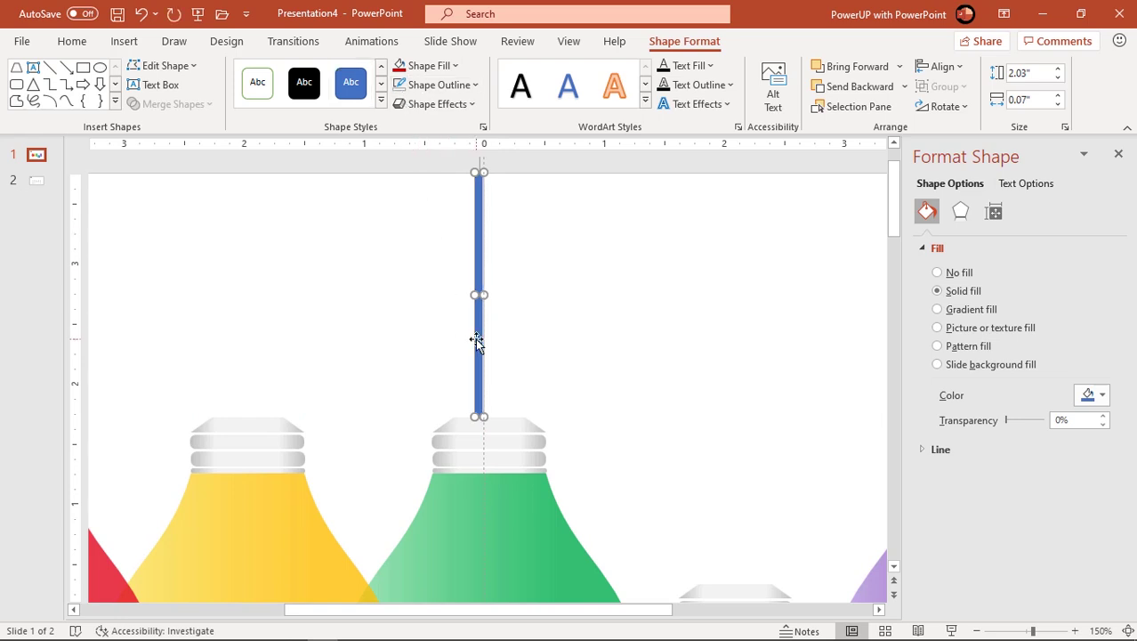
pyautogui.moveTo(477, 336); pyautogui.dragTo(491, 295)
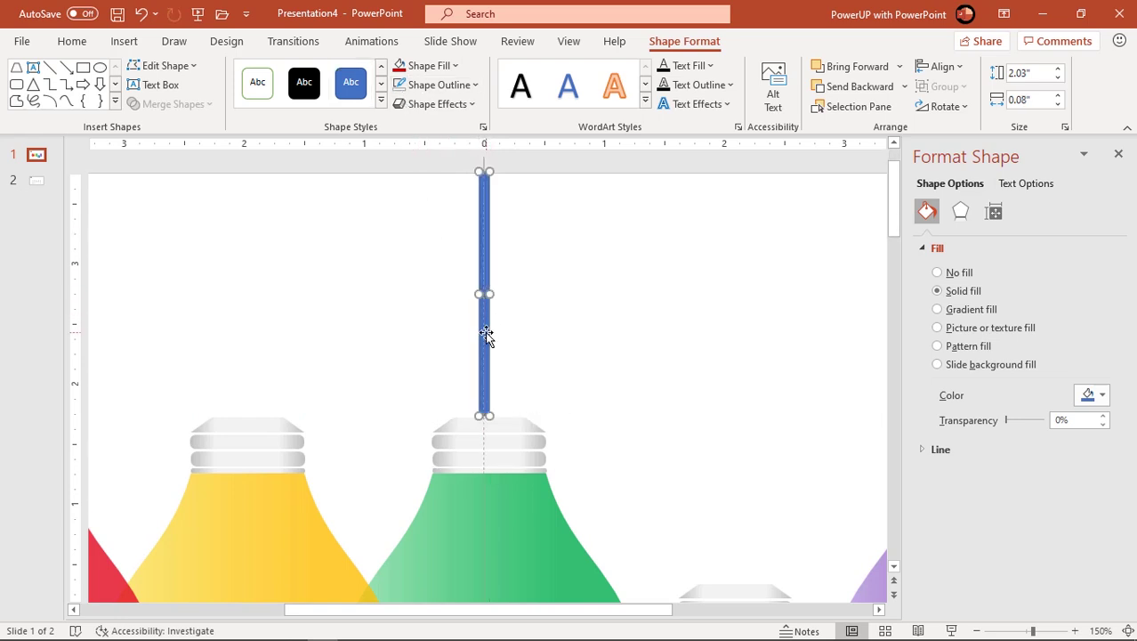
# Give the bar a two-stop gradient fill with both stops set to light grey
pyautogui.click(952, 312)
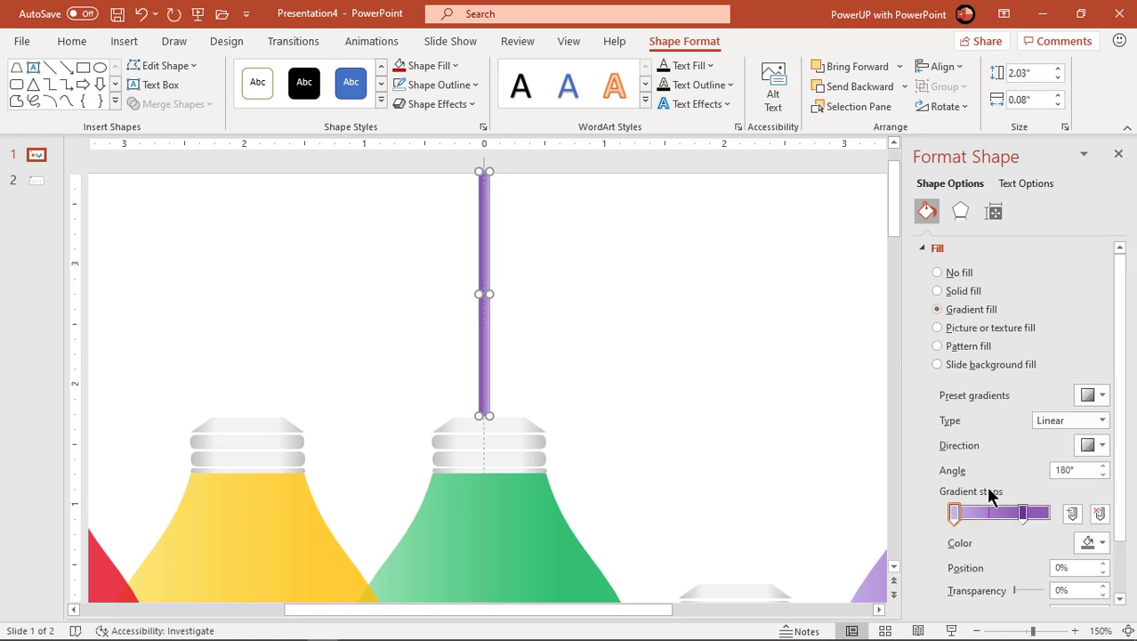
pyautogui.click(1099, 545)
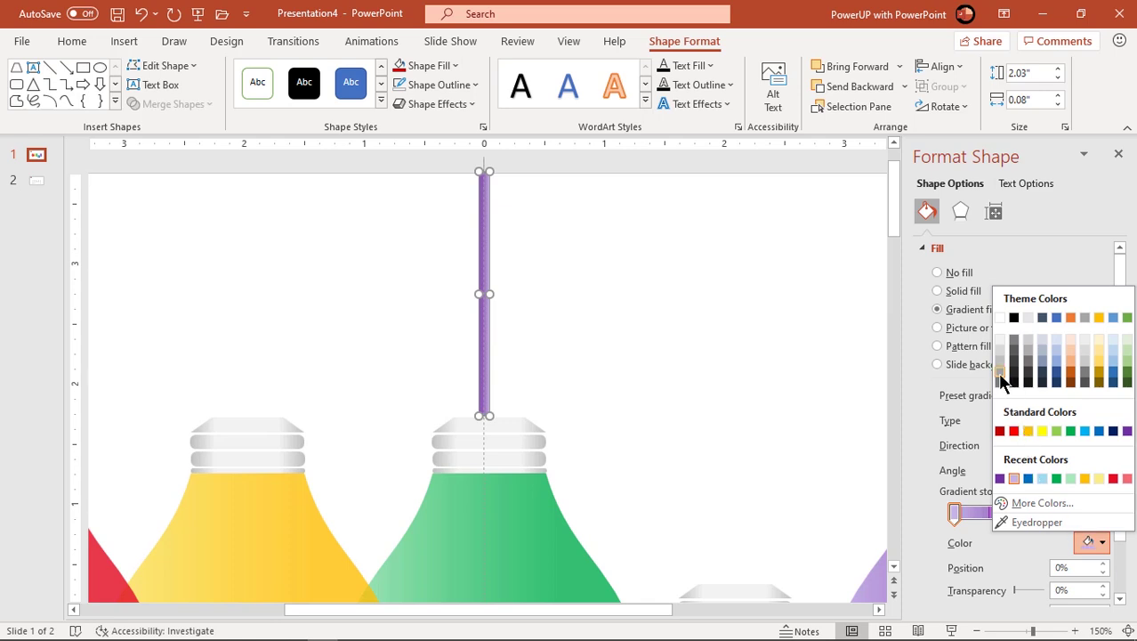
pyautogui.click(1000, 374)
pyautogui.click(1026, 516)
pyautogui.click(1100, 543)
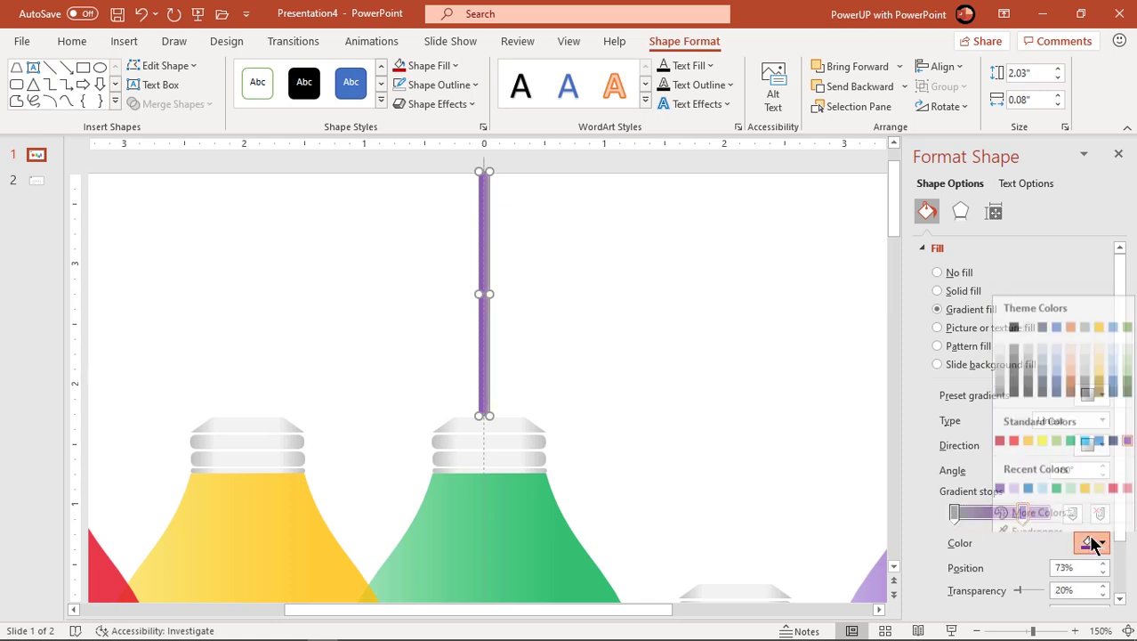
pyautogui.click(1005, 341)
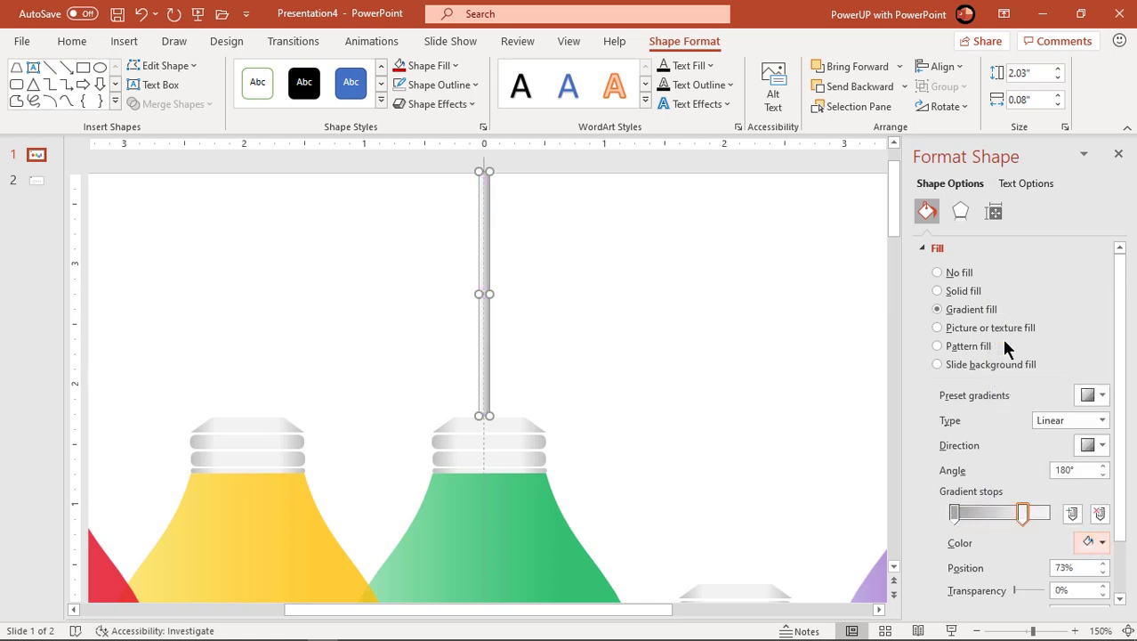
pyautogui.click(690, 342)
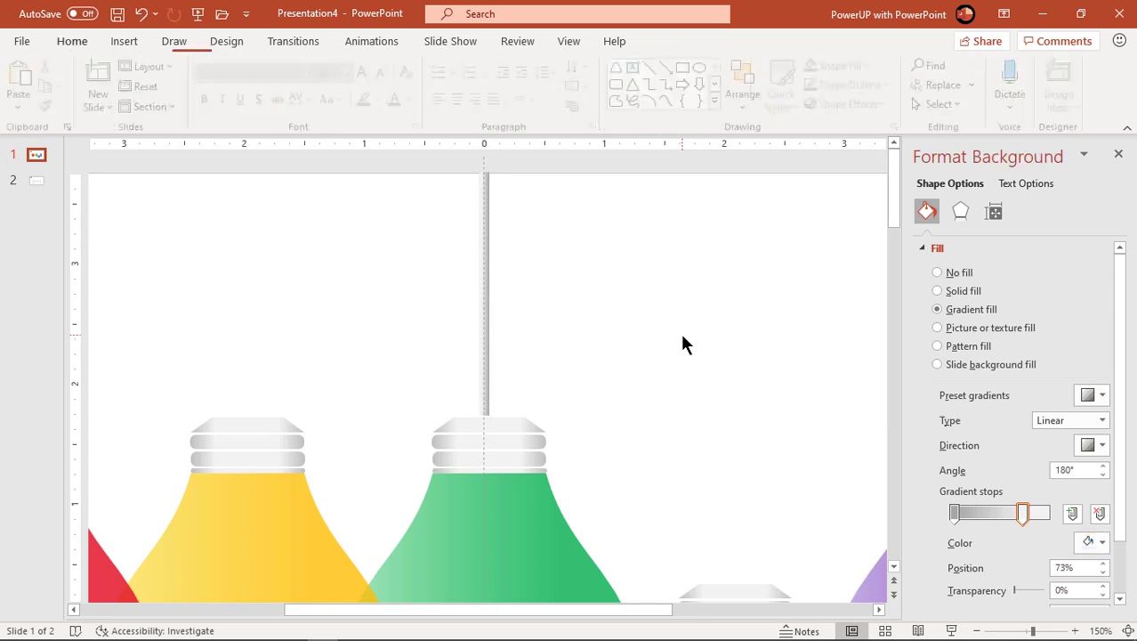
pyautogui.click(482, 198)
# Lengthen the grey string slightly and Ctrl-drag copies of it above the other bulbs
pyautogui.moveTo(485, 415); pyautogui.dragTo(488, 416)
pyautogui.scroll(-5, 526, 389)
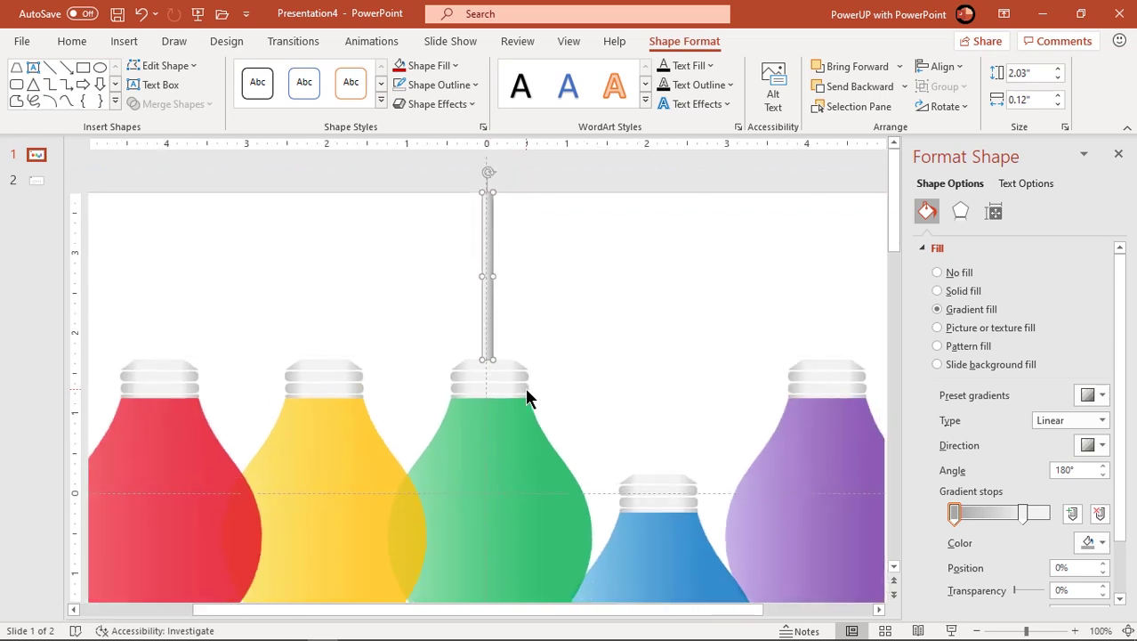
pyautogui.scroll(-2, 525, 397)
pyautogui.scroll(-1, 526, 397)
pyautogui.click(576, 294)
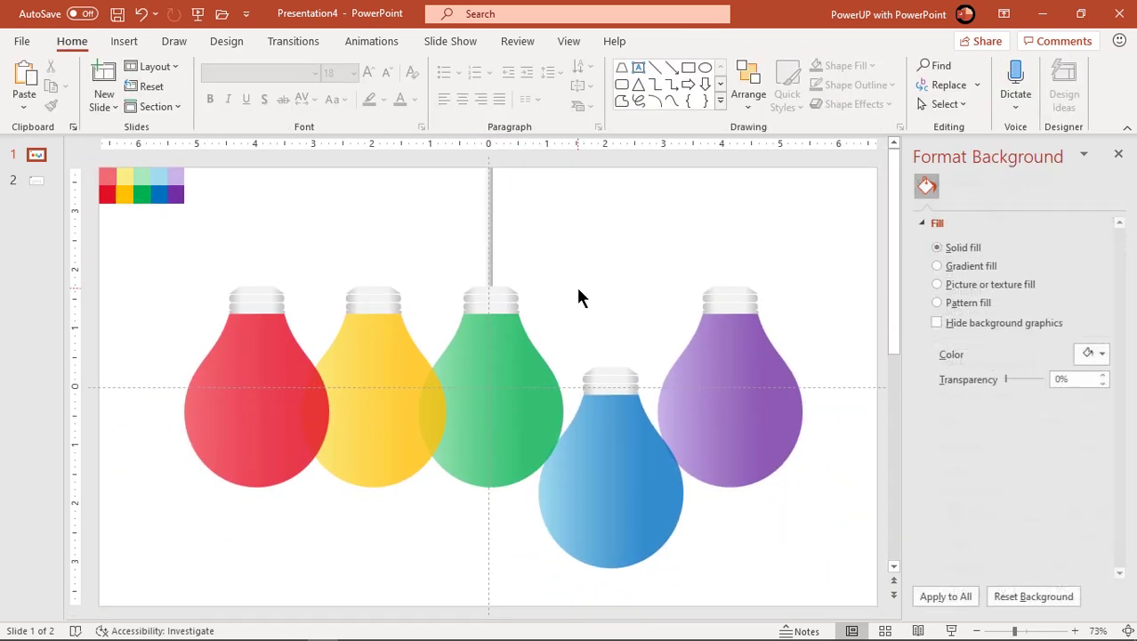
pyautogui.click(488, 245)
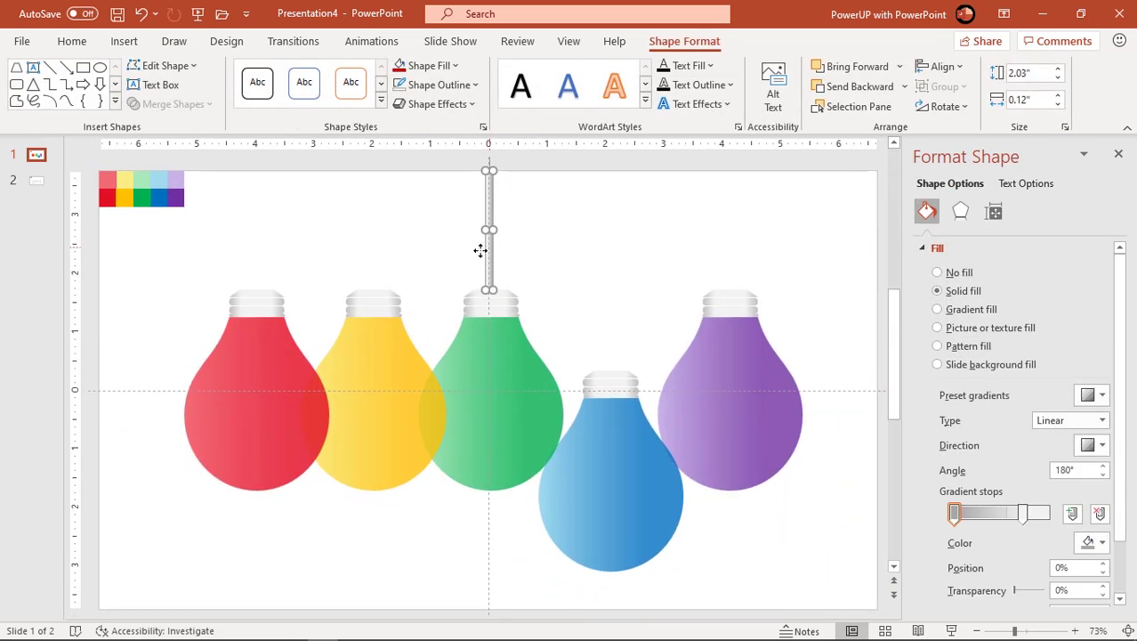
pyautogui.moveTo(480, 251)
pyautogui.mouseDown()
pyautogui.moveTo(256, 254)
pyautogui.moveTo(737, 267)
pyautogui.moveTo(614, 272)
pyautogui.mouseUp()
# Stretch the string over the lowered blue bulb down to its cap
pyautogui.keyDown('ctrl'); pyautogui.scroll(5, 617, 315); pyautogui.keyUp('ctrl')
pyautogui.scroll(-1, 578, 369)
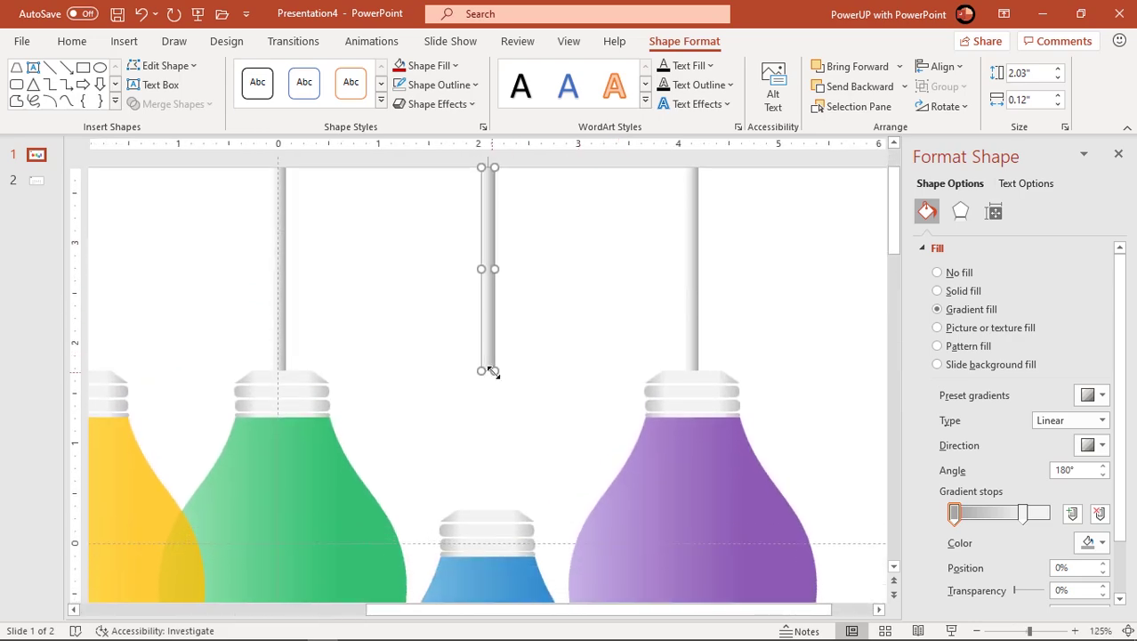
pyautogui.moveTo(489, 368); pyautogui.dragTo(493, 504)
pyautogui.click(548, 445)
pyautogui.click(488, 436)
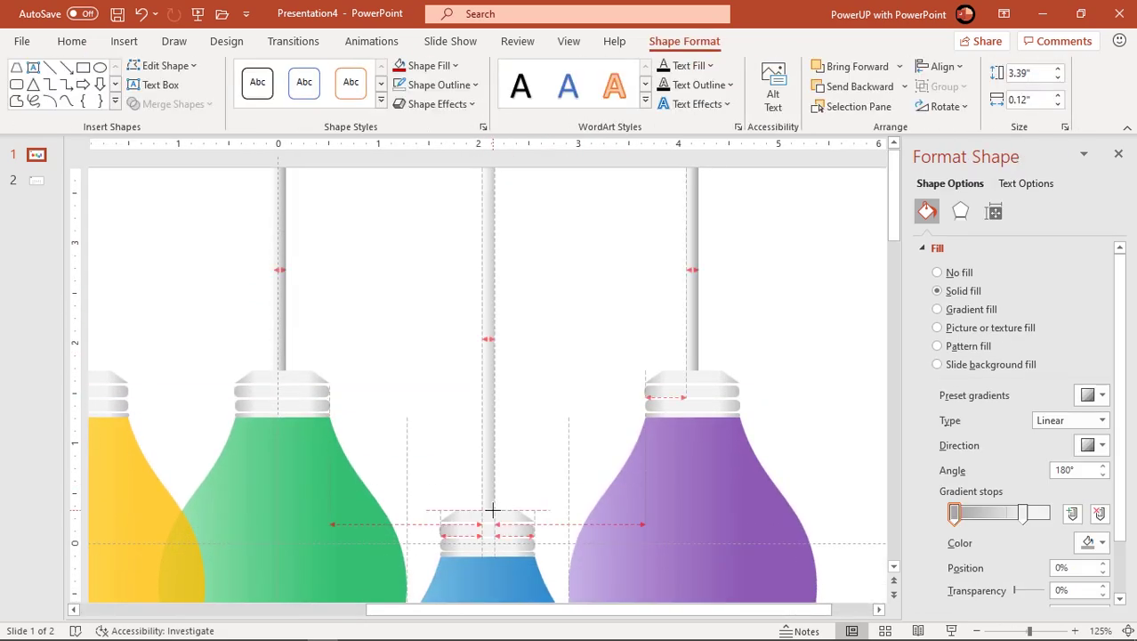
pyautogui.click(555, 439)
pyautogui.keyDown('ctrl'); pyautogui.scroll(-5, 556, 439); pyautogui.keyUp('ctrl')
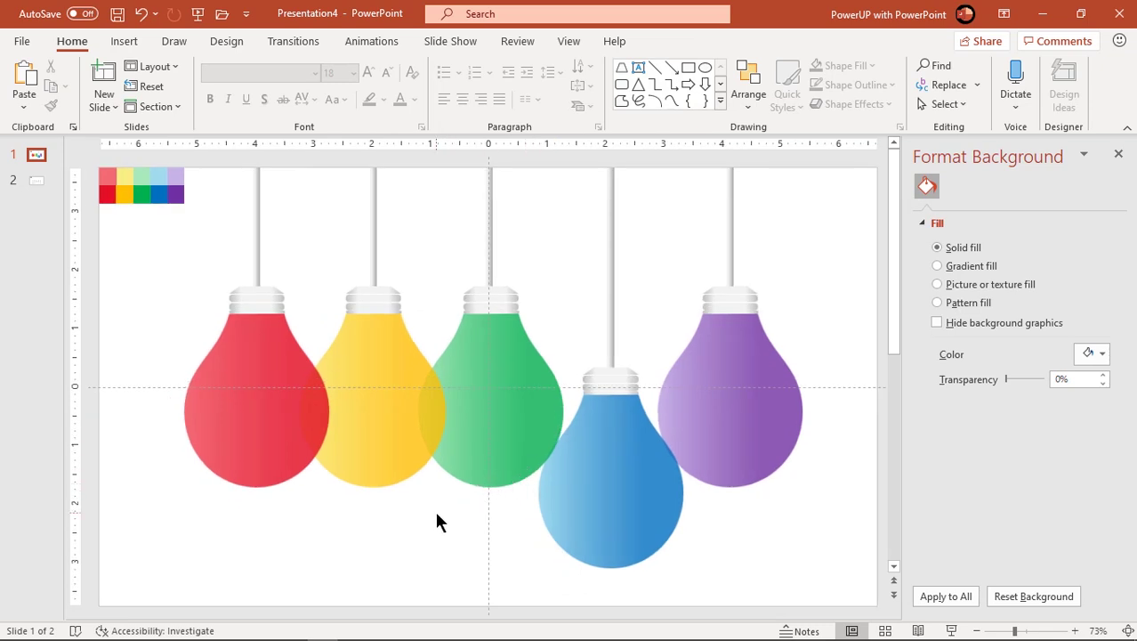
# Set the slide background to a radial gradient from the centre, middle stop at 69%
pyautogui.rightClick(425, 539)
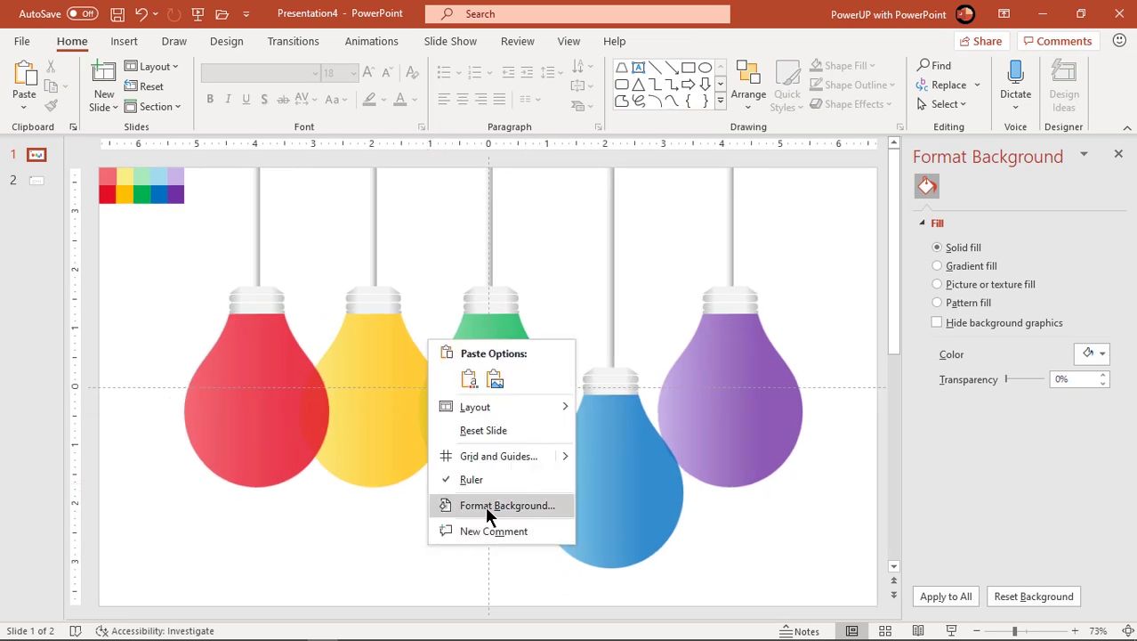
pyautogui.click(485, 505)
pyautogui.click(962, 274)
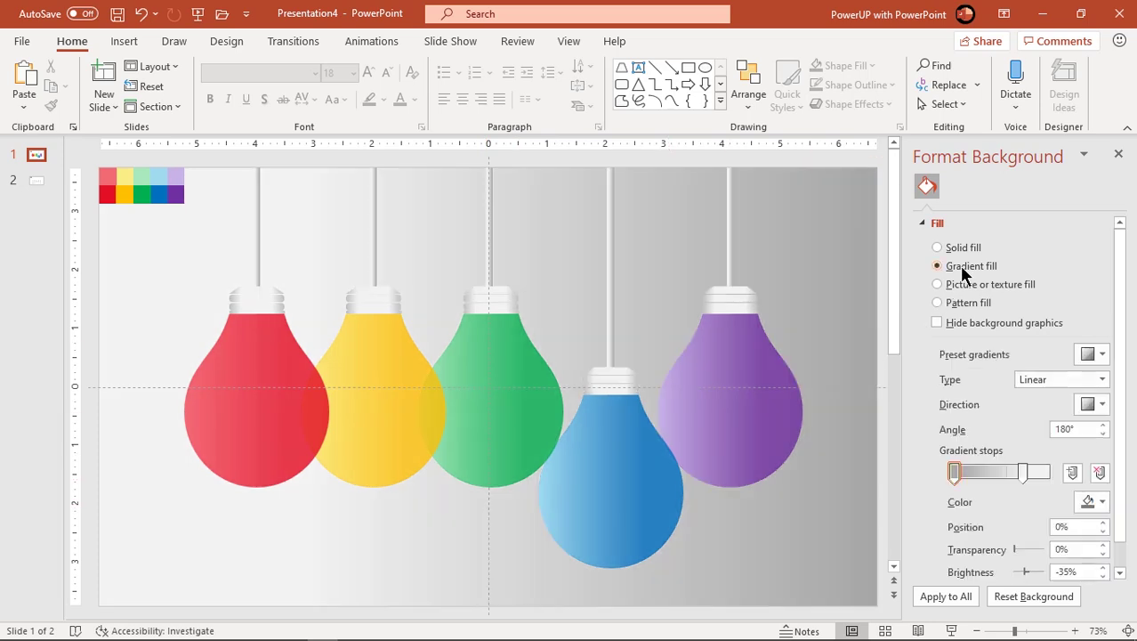
pyautogui.click(1102, 380)
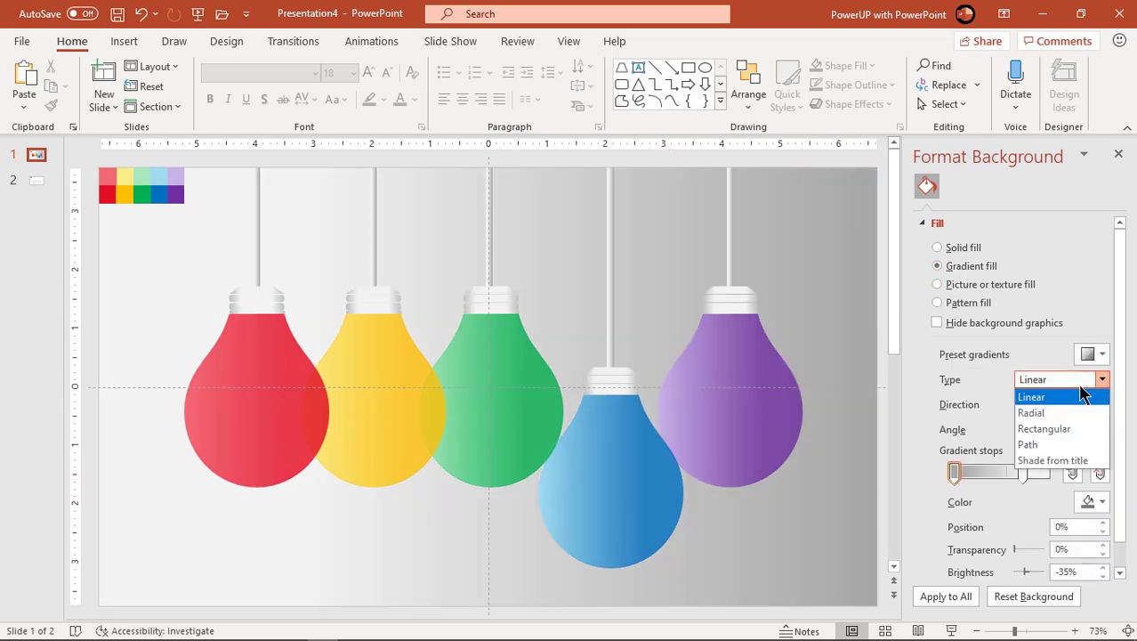
pyautogui.click(1046, 412)
pyautogui.click(1093, 405)
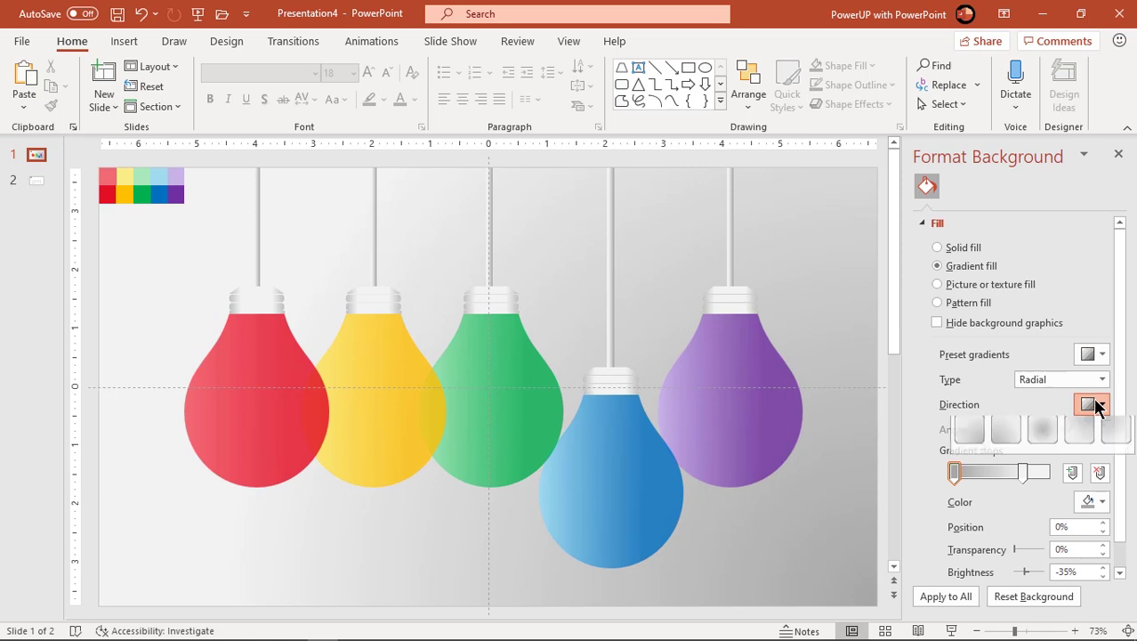
pyautogui.click(1052, 432)
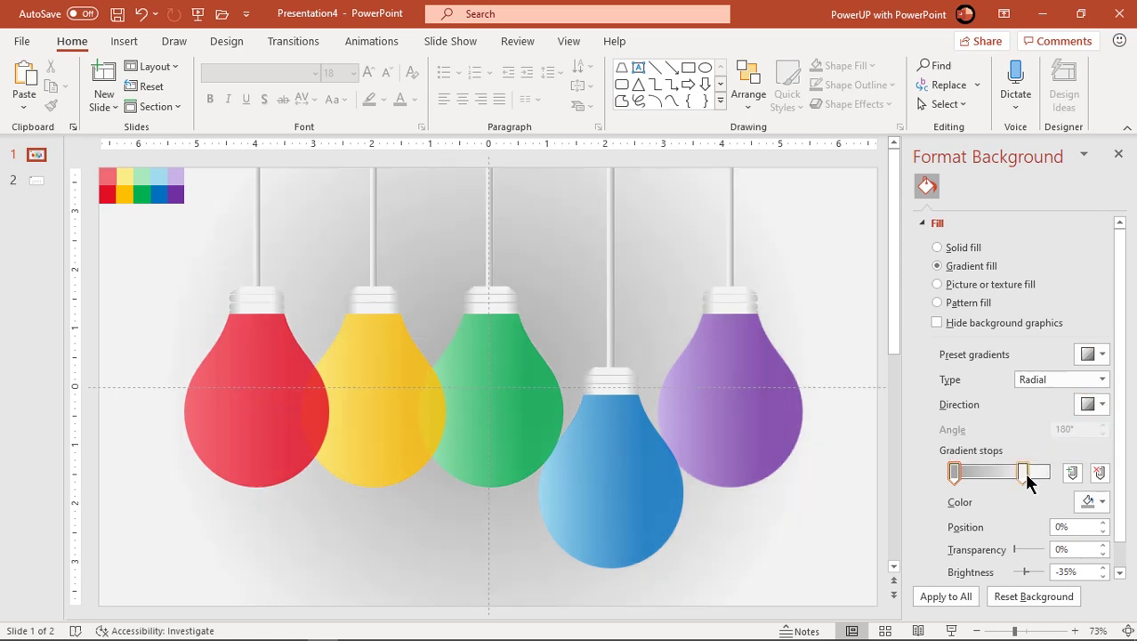
pyautogui.moveTo(1028, 477)
pyautogui.mouseDown()
pyautogui.moveTo(996, 479)
pyautogui.moveTo(1041, 474)
pyautogui.moveTo(962, 470)
pyautogui.mouseUp()
# Colour the 100% gradient stop a custom darker grey-blue via More Colors
pyautogui.click(1052, 475)
pyautogui.click(1094, 502)
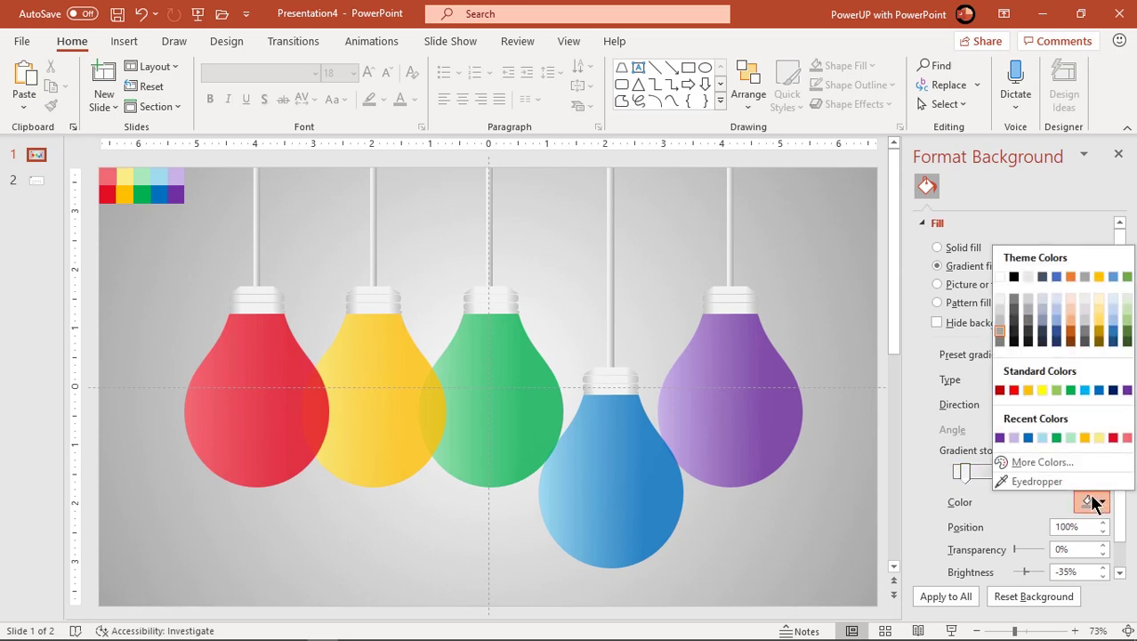
pyautogui.click(1056, 319)
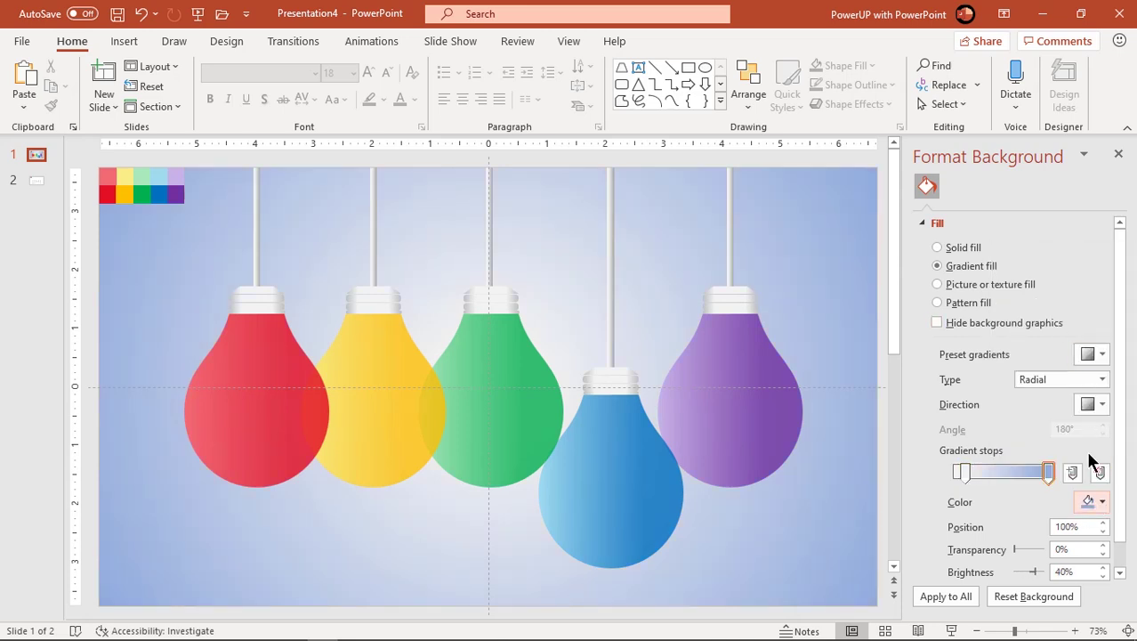
pyautogui.click(1095, 501)
pyautogui.click(1042, 462)
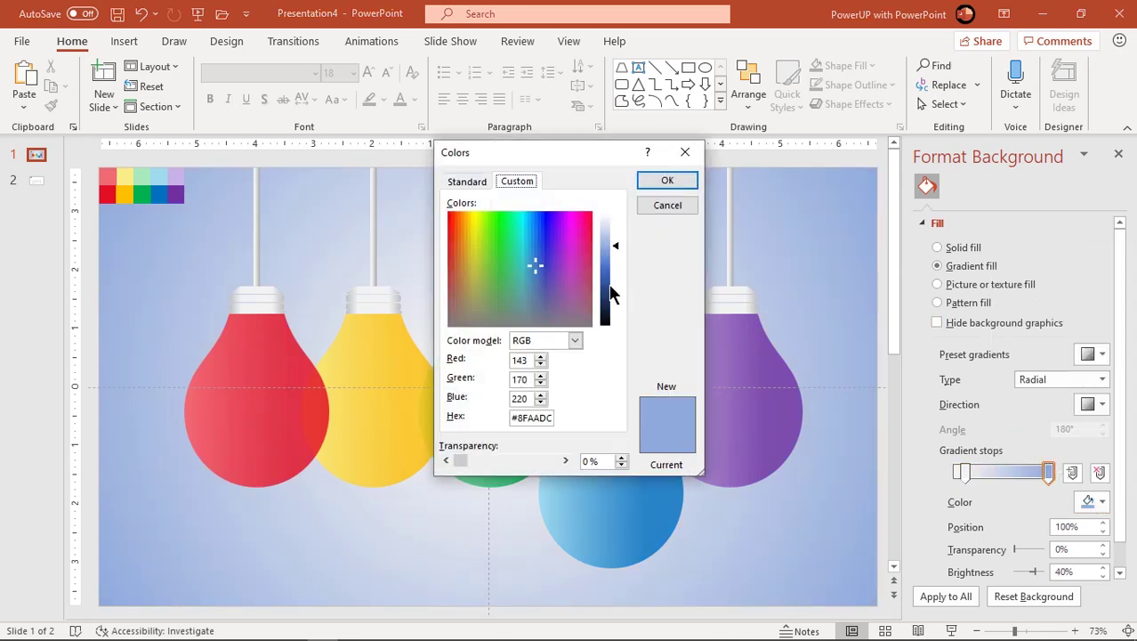
pyautogui.click(531, 275)
pyautogui.moveTo(614, 248); pyautogui.dragTo(614, 260)
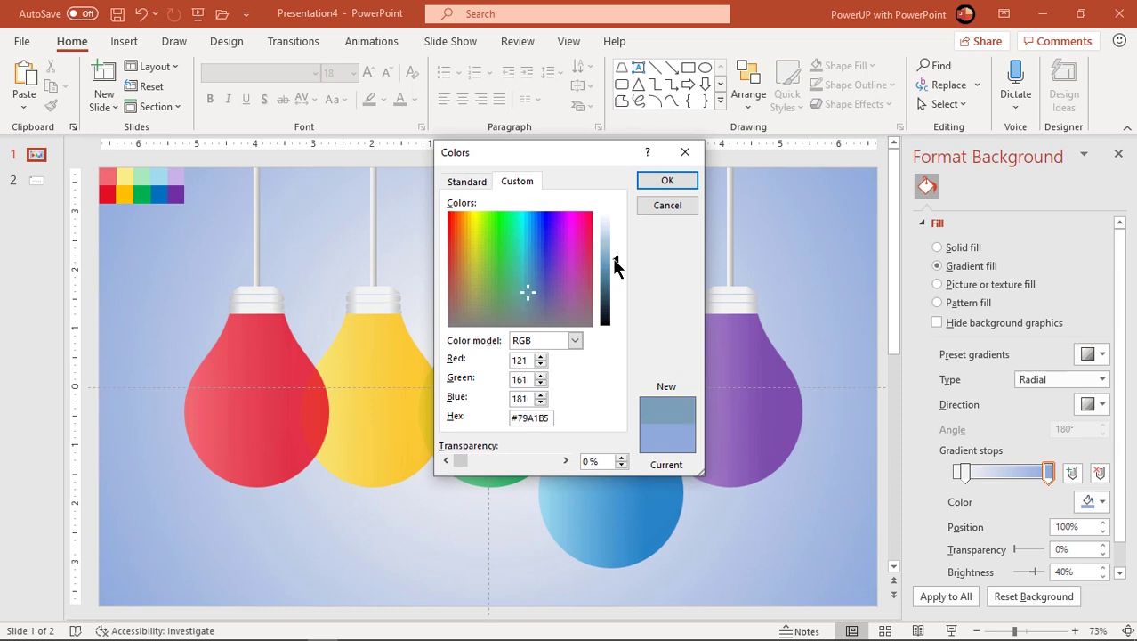
pyautogui.click(668, 183)
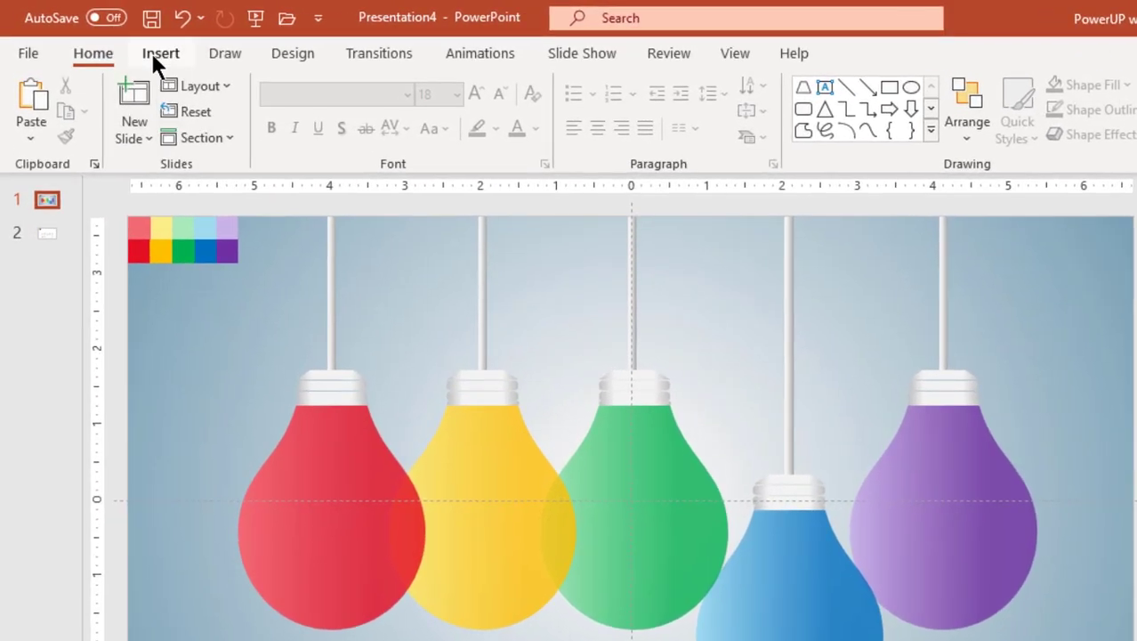
# Draw a circle at the lower left with no outline and a dark fill
pyautogui.click(123, 40)
pyautogui.click(340, 133)
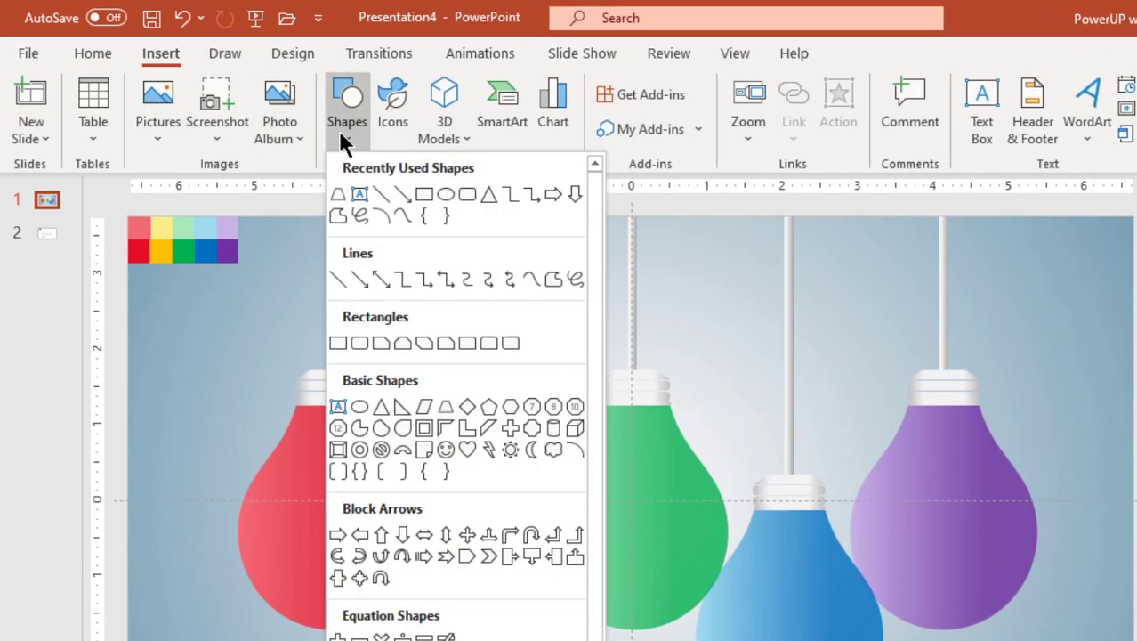
pyautogui.click(444, 190)
pyautogui.moveTo(184, 375)
pyautogui.mouseDown()
pyautogui.moveTo(352, 524)
pyautogui.moveTo(385, 574)
pyautogui.mouseUp()
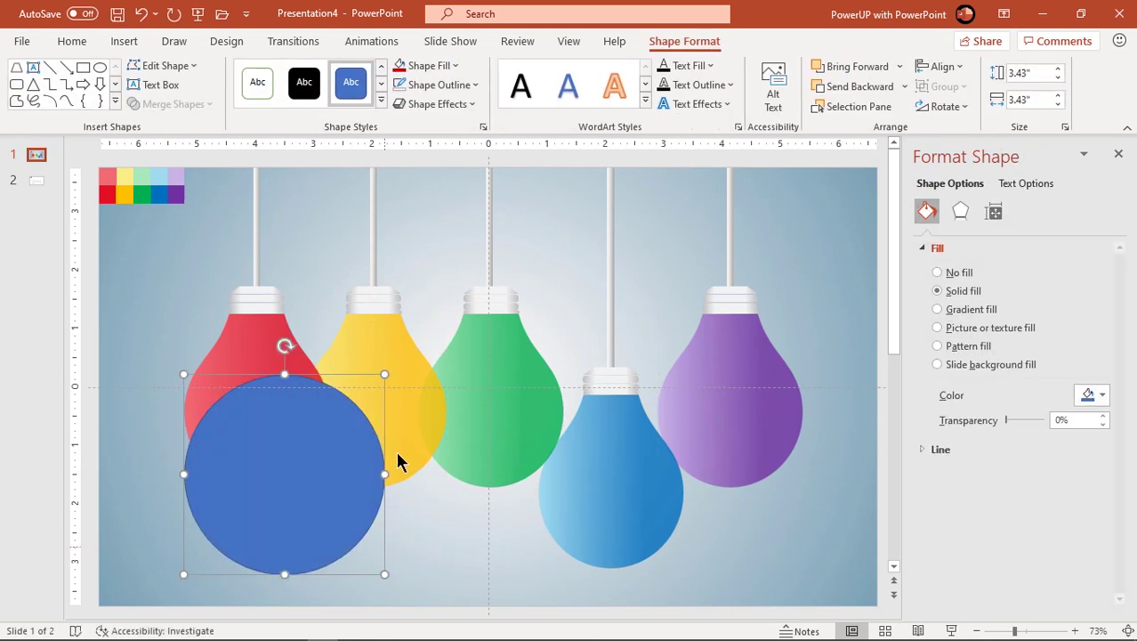
pyautogui.click(440, 85)
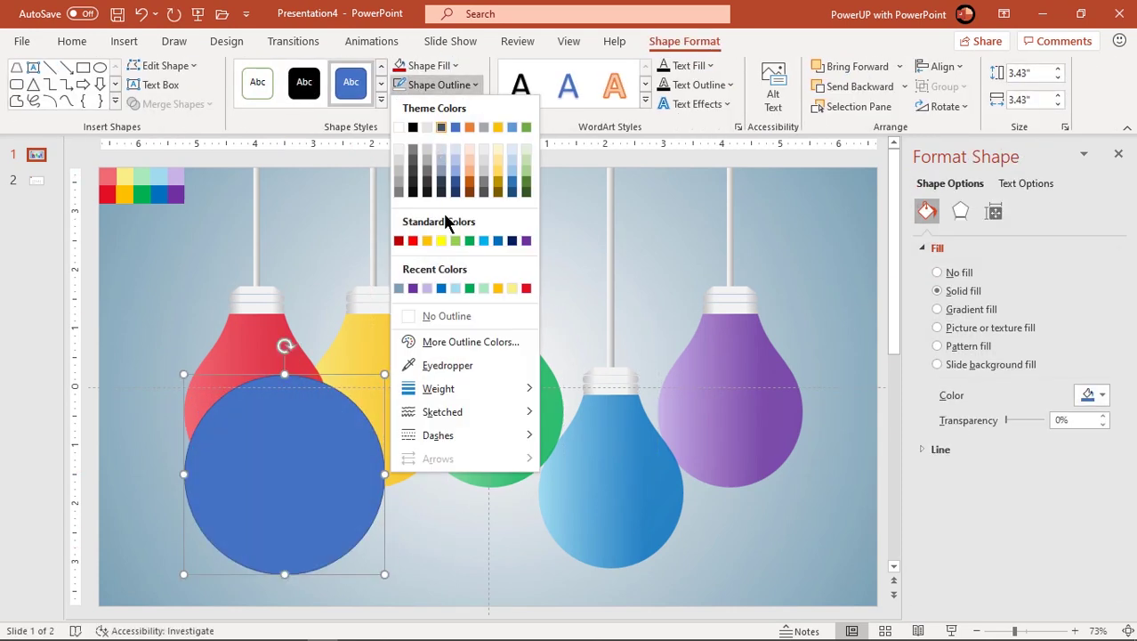
pyautogui.click(442, 316)
pyautogui.click(431, 68)
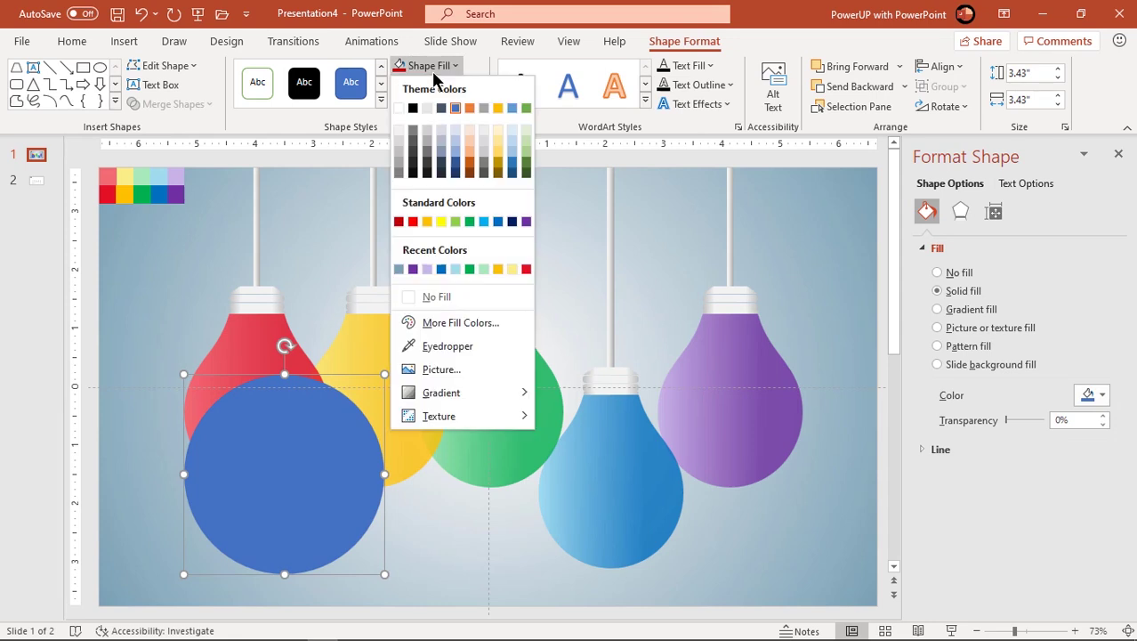
pyautogui.click(413, 164)
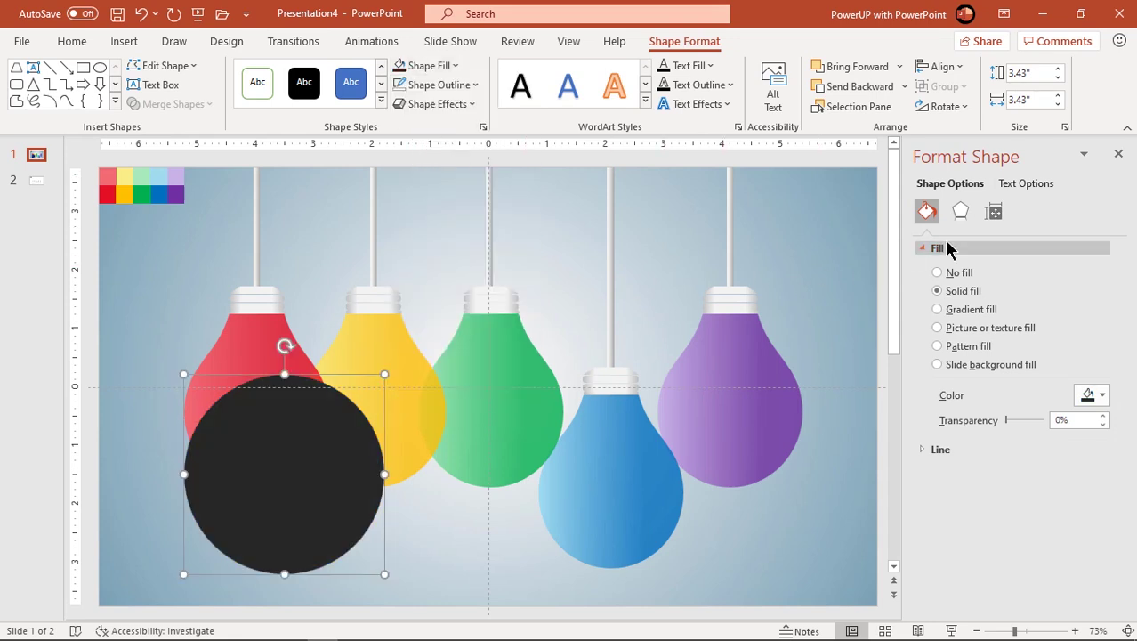
# Give the circle 54 pt soft edges and move it onto the red bulb's lower half
pyautogui.click(960, 214)
pyautogui.click(957, 315)
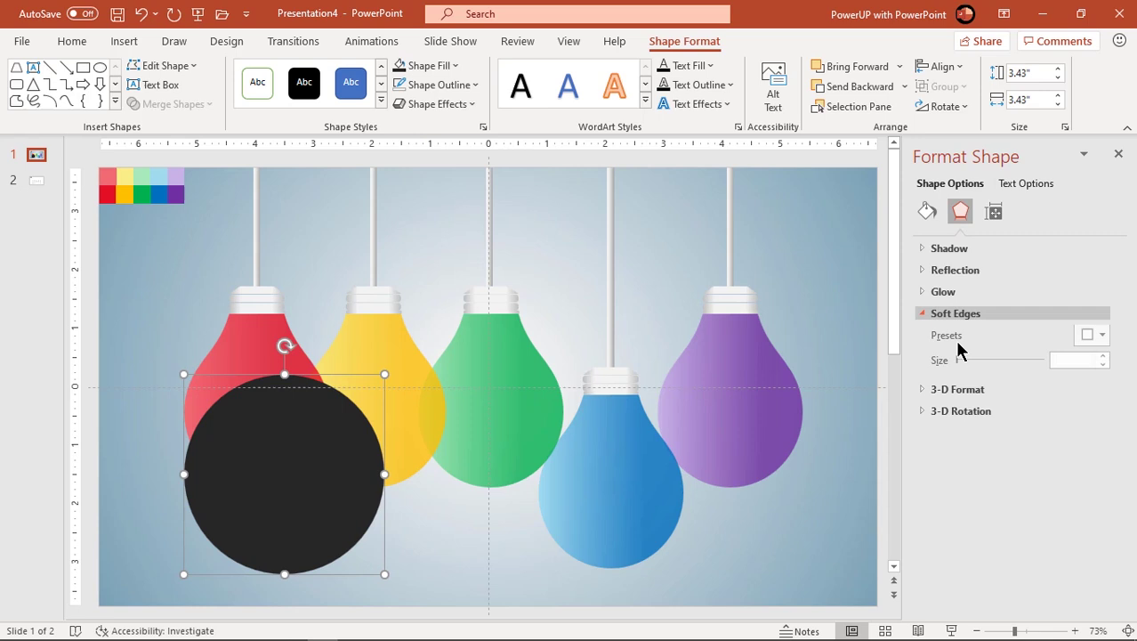
pyautogui.moveTo(964, 363); pyautogui.dragTo(1006, 363)
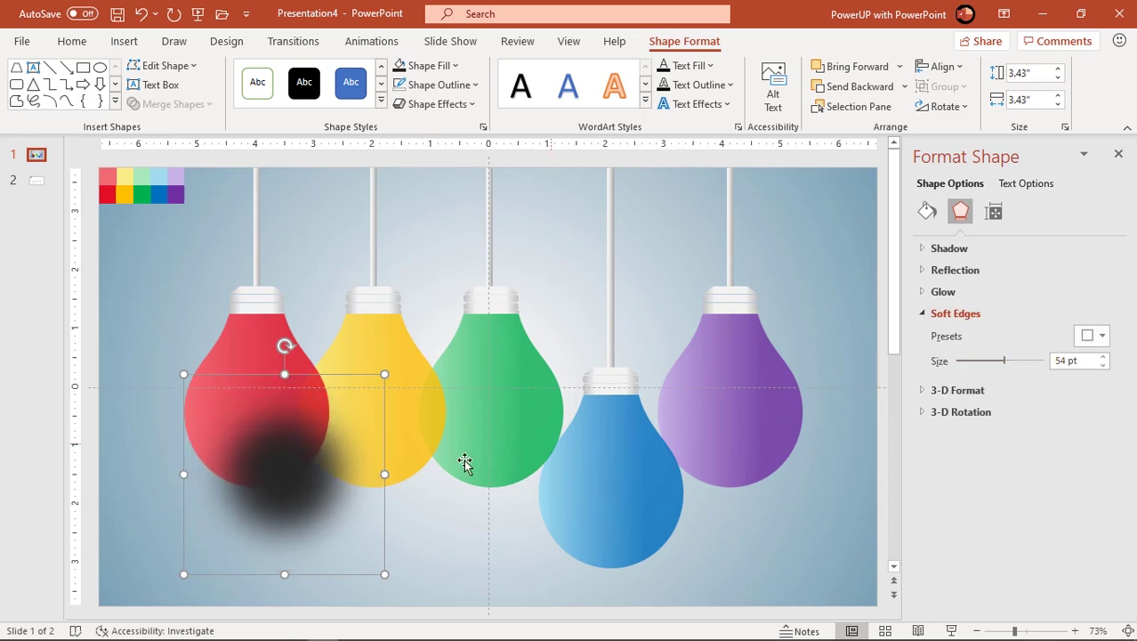
pyautogui.moveTo(296, 494); pyautogui.dragTo(279, 457)
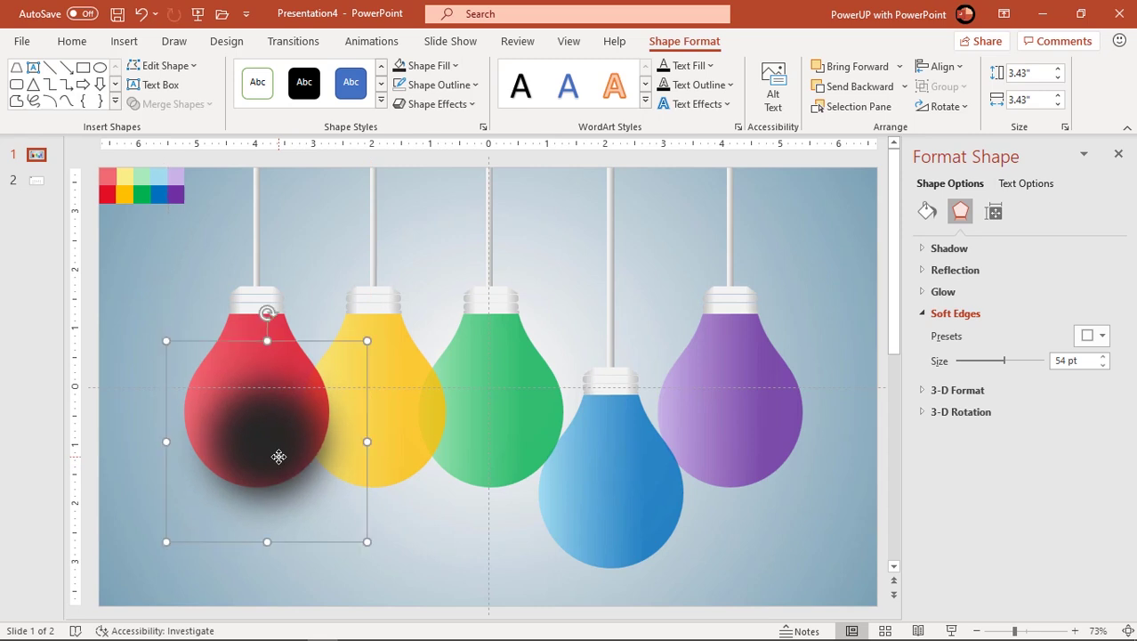
# Send the soft dark shadow behind the red bulb and settle it under the yellow bulb
pyautogui.rightClick(279, 457)
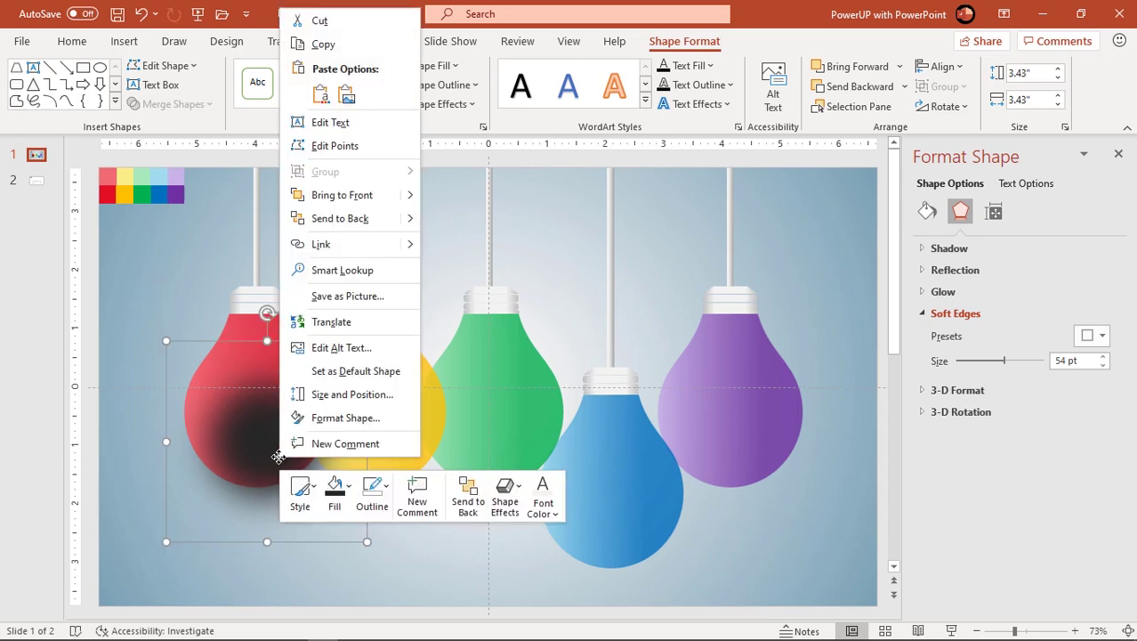
pyautogui.click(329, 223)
pyautogui.moveTo(304, 496); pyautogui.dragTo(305, 482)
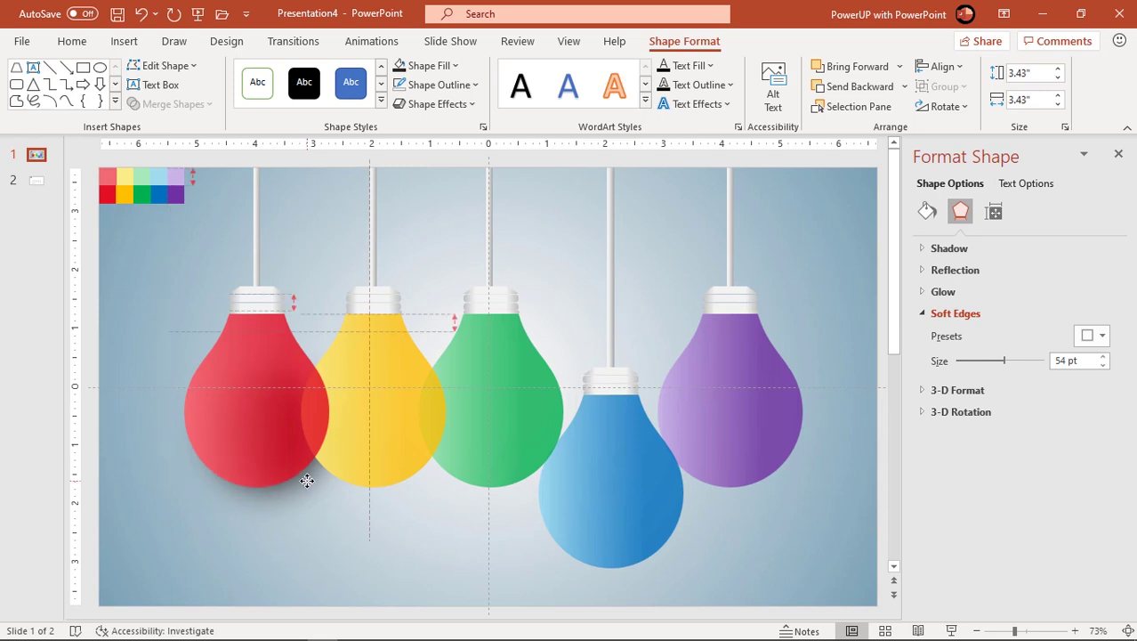
pyautogui.moveTo(305, 481); pyautogui.dragTo(385, 454)
pyautogui.hotkey('ctrl', 'z')
pyautogui.hotkey('ctrl', 'z')
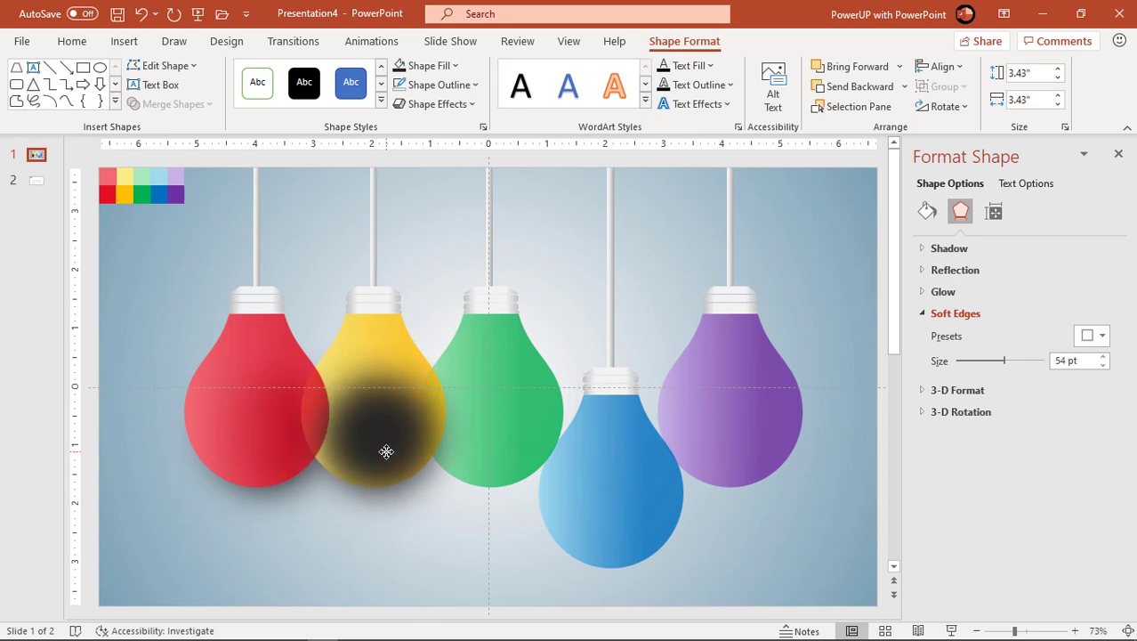
pyautogui.rightClick(385, 454)
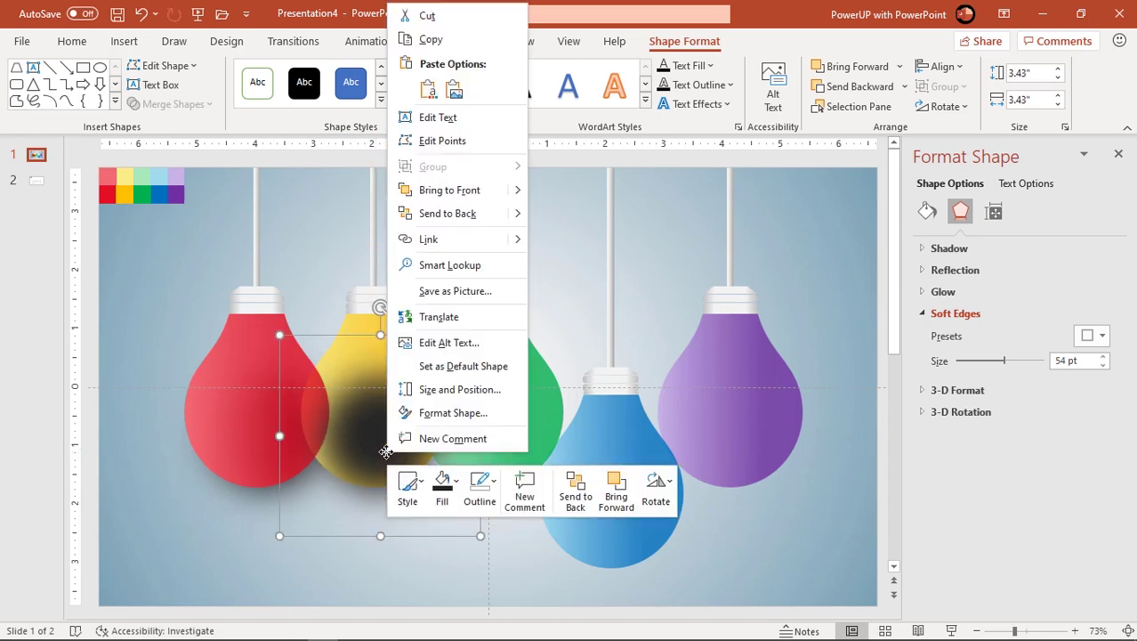
pyautogui.click(448, 214)
pyautogui.moveTo(429, 480); pyautogui.dragTo(536, 477)
# Tuck the soft shadow behind the green bulb and the purple bulb
pyautogui.rightClick(497, 445)
pyautogui.click(528, 402)
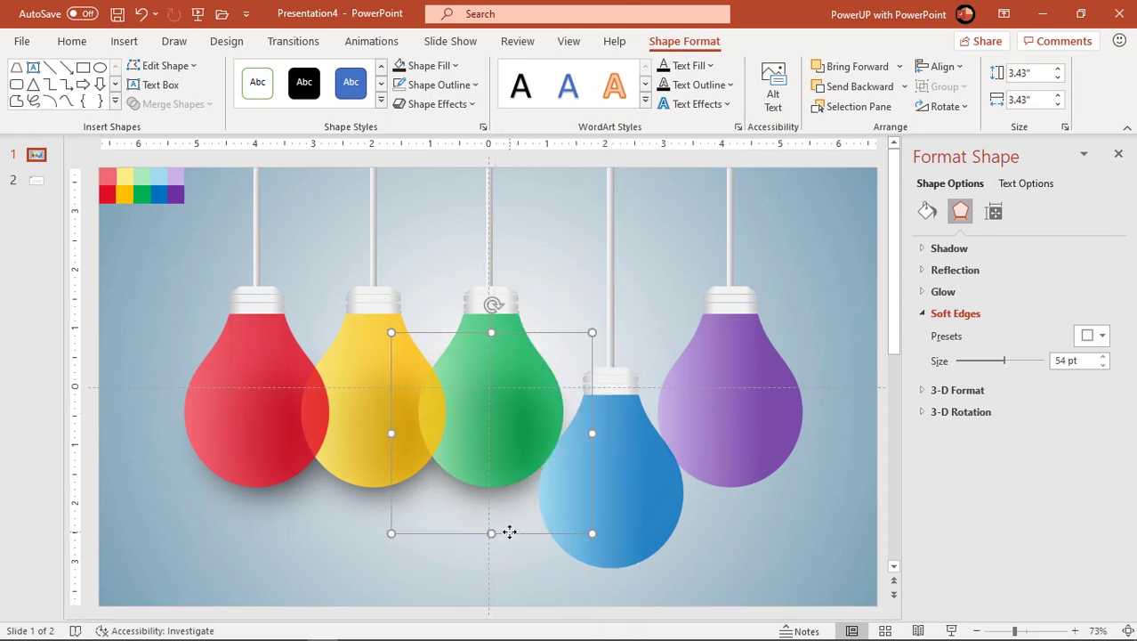
pyautogui.moveTo(509, 532); pyautogui.dragTo(734, 427)
pyautogui.rightClick(733, 428)
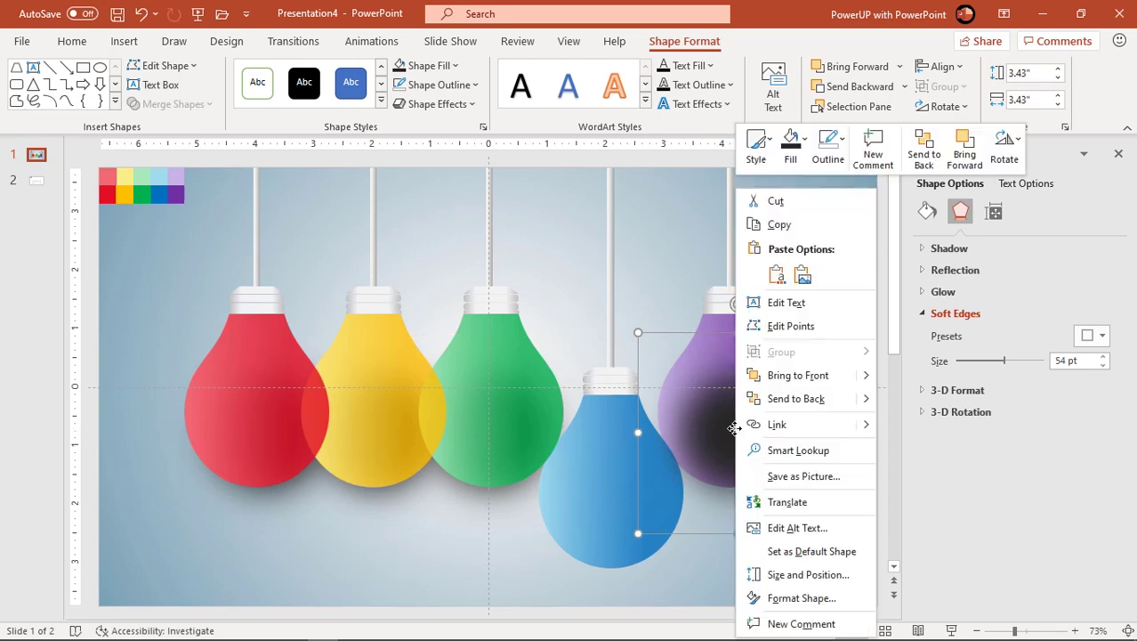
pyautogui.click(791, 400)
# Move the shadow under the blue bulb, send it to back, and deselect everything
pyautogui.click(809, 543)
pyautogui.click(794, 476)
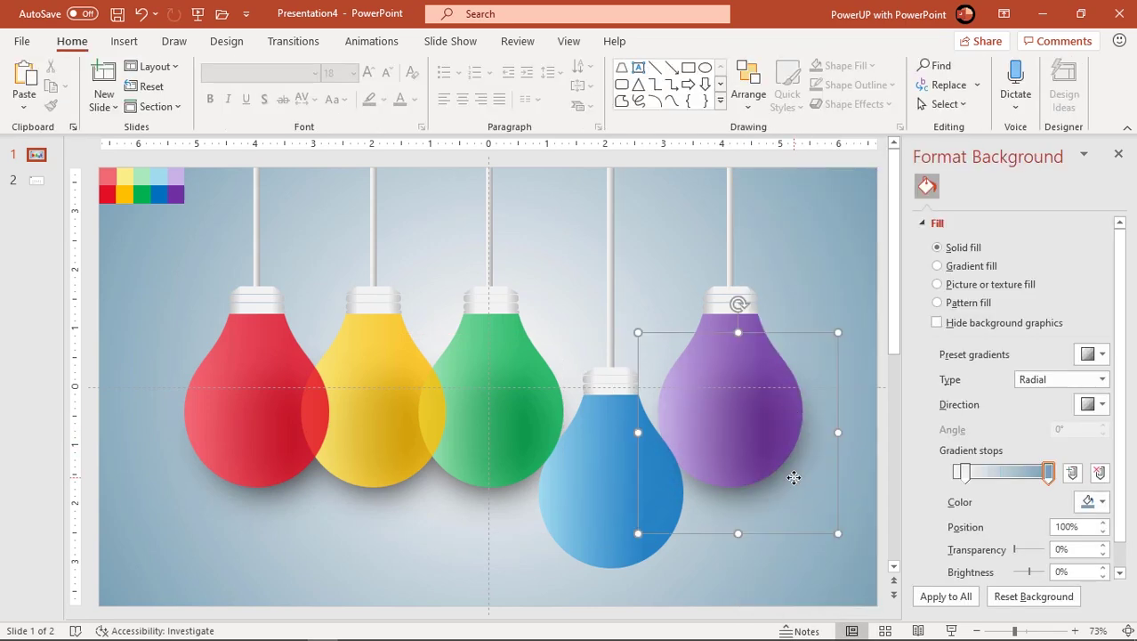
pyautogui.moveTo(794, 478); pyautogui.dragTo(635, 508)
pyautogui.rightClick(634, 508)
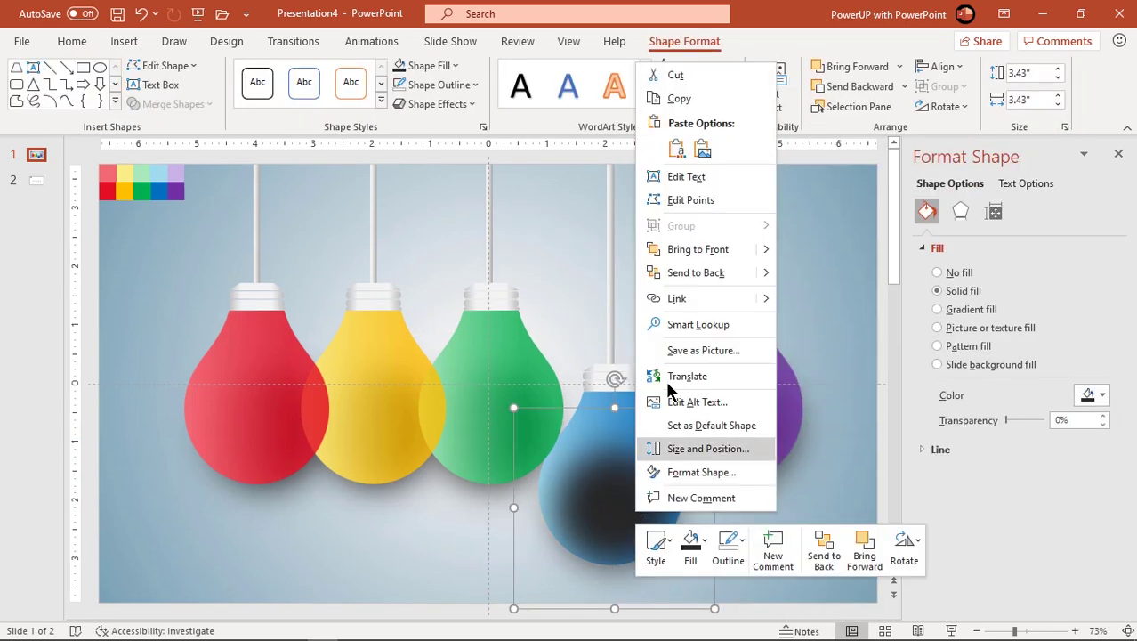
pyautogui.click(690, 275)
pyautogui.click(719, 549)
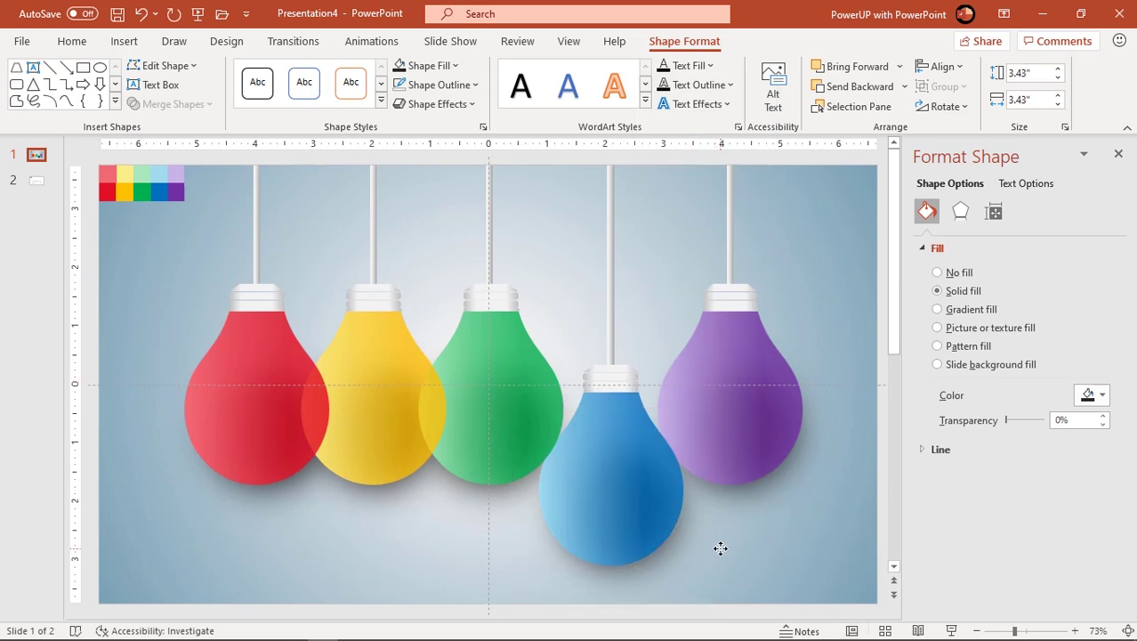
pyautogui.click(721, 548)
pyautogui.click(792, 552)
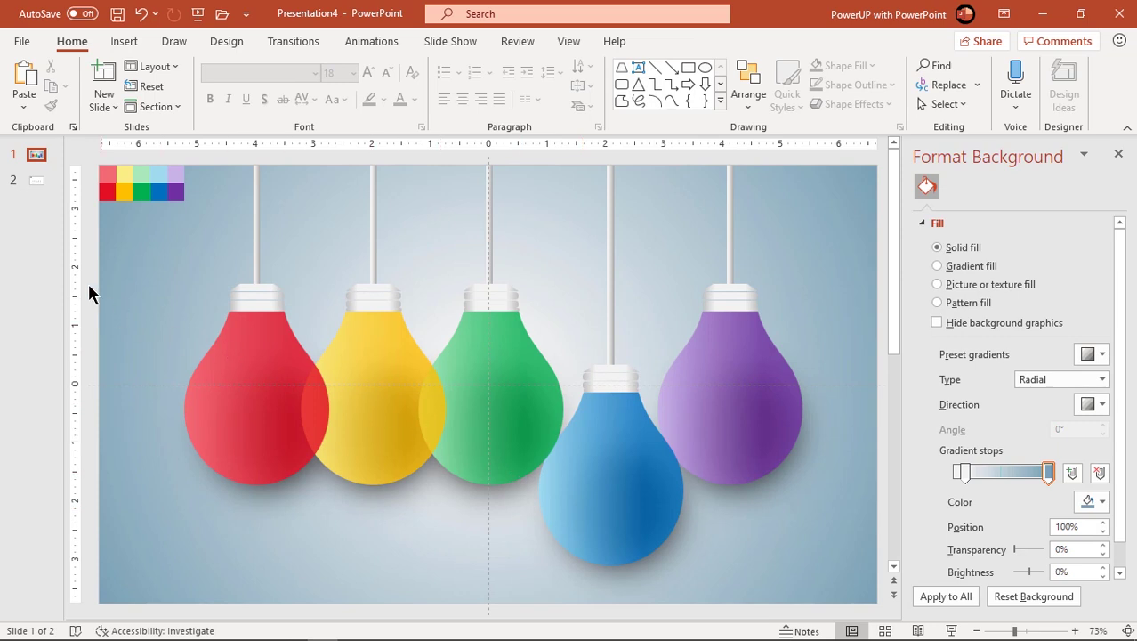
# Copy the numbers 01–05 from the second slide onto the bulb slide
pyautogui.click(34, 181)
pyautogui.click(264, 367)
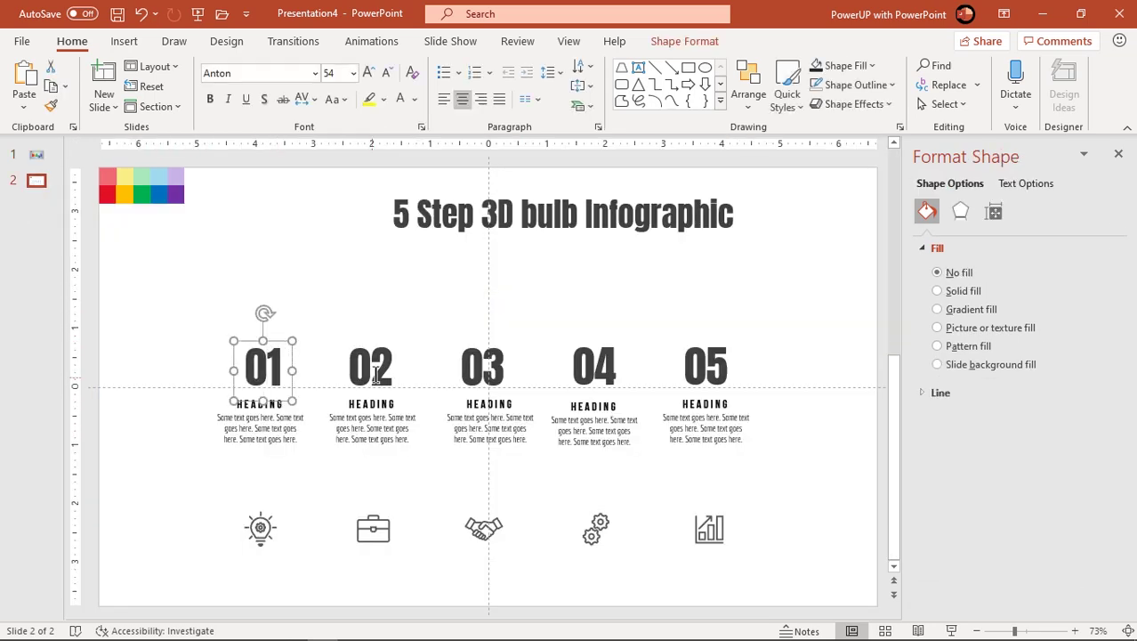
pyautogui.keyDown('shift'); pyautogui.click(371, 367); pyautogui.keyUp('shift')
pyautogui.keyDown('shift'); pyautogui.click(483, 367); pyautogui.keyUp('shift')
pyautogui.keyDown('shift'); pyautogui.click(595, 366); pyautogui.keyUp('shift')
pyautogui.keyDown('shift'); pyautogui.click(703, 367); pyautogui.keyUp('shift')
pyautogui.hotkey('ctrl', 'c')
pyautogui.click(36, 154)
pyautogui.hotkey('ctrl', 'v')
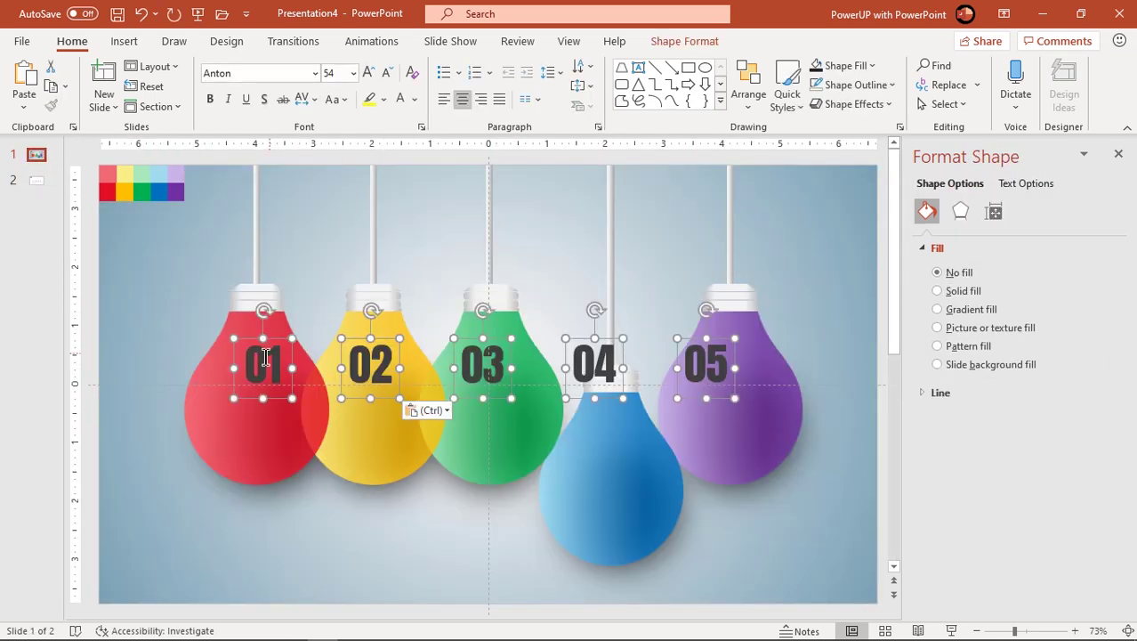
# Center each number 01–05 on its red, yellow, green, blue and purple bulb
pyautogui.moveTo(273, 337); pyautogui.dragTo(264, 317)
pyautogui.click(712, 327)
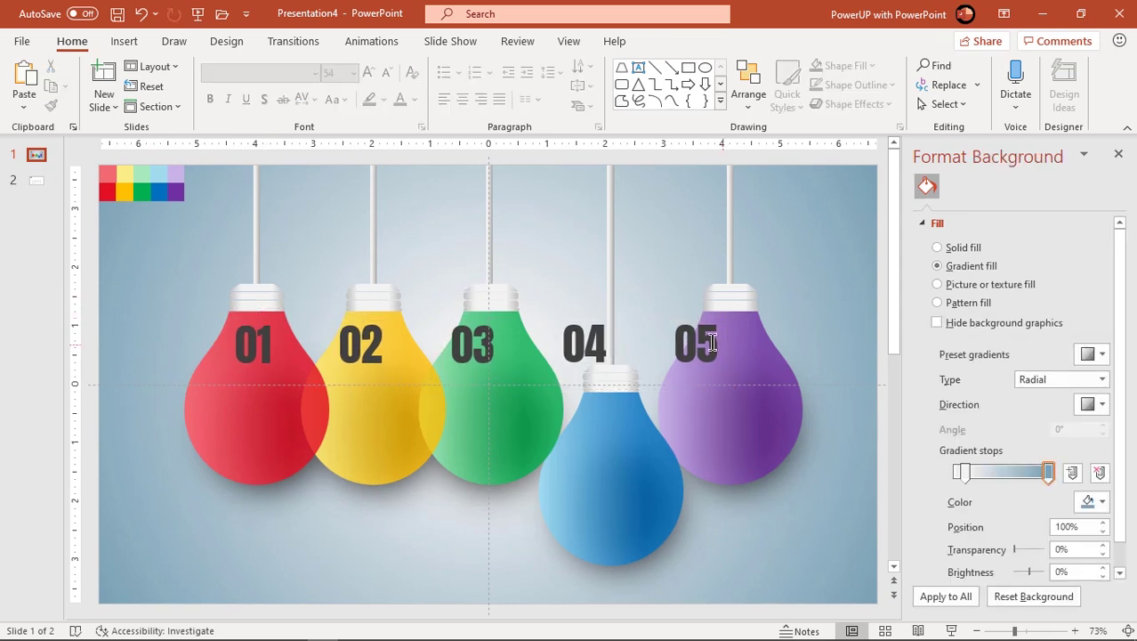
pyautogui.moveTo(738, 318); pyautogui.dragTo(746, 319)
pyautogui.click(584, 344)
pyautogui.moveTo(584, 343); pyautogui.dragTo(611, 425)
pyautogui.moveTo(465, 317); pyautogui.dragTo(482, 316)
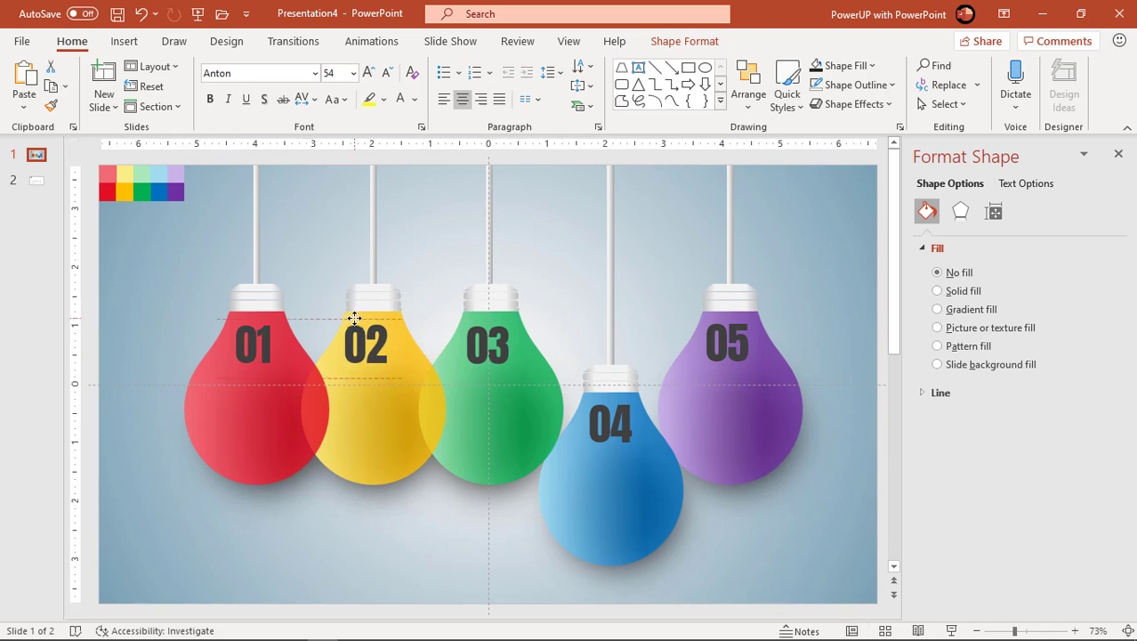
pyautogui.moveTo(355, 317); pyautogui.dragTo(361, 317)
pyautogui.click(256, 318)
pyautogui.moveTo(256, 317); pyautogui.dragTo(263, 318)
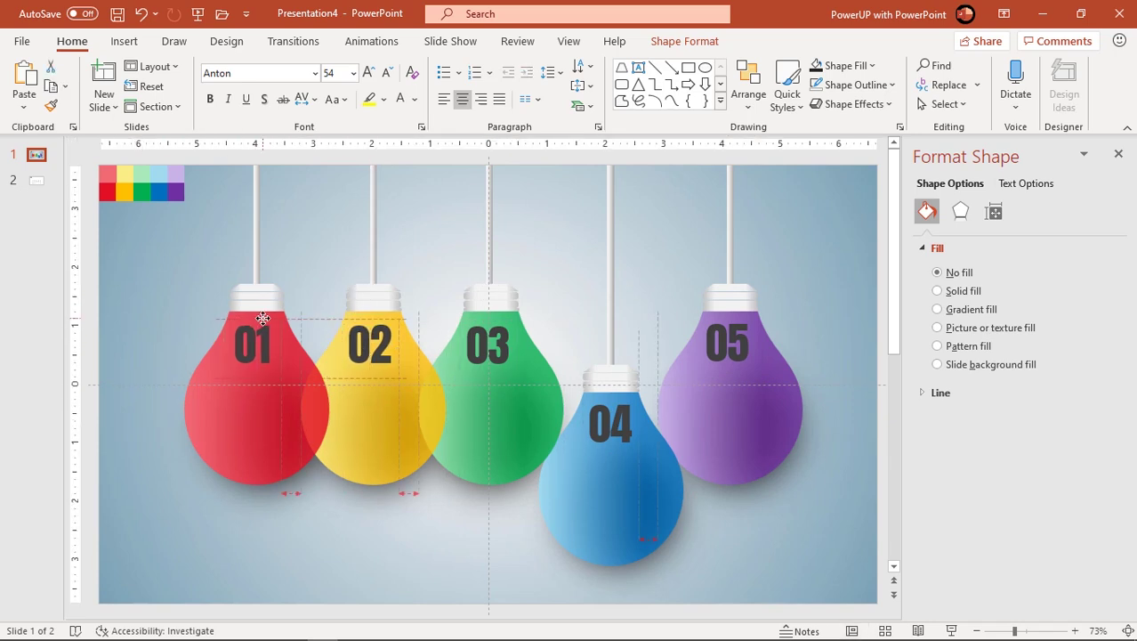
# Make all five numbers white with a darkened text drop shadow
pyautogui.keyDown('shift'); pyautogui.click(369, 347); pyautogui.keyUp('shift')
pyautogui.keyDown('shift'); pyautogui.click(485, 347); pyautogui.keyUp('shift')
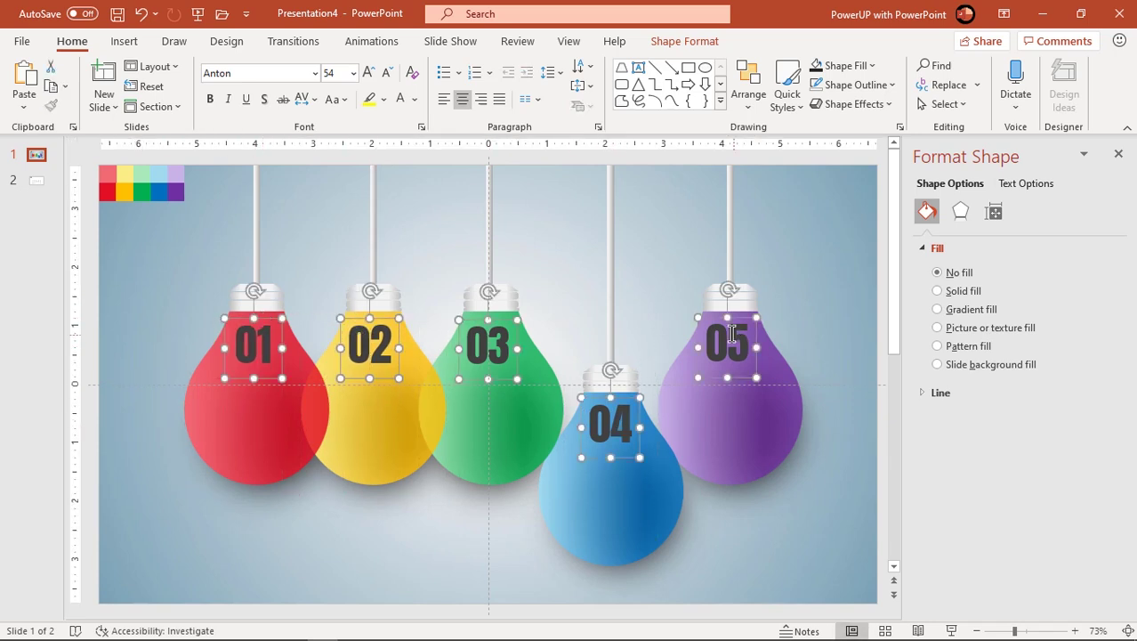
pyautogui.click(384, 99)
pyautogui.click(405, 137)
pyautogui.click(683, 41)
pyautogui.click(697, 105)
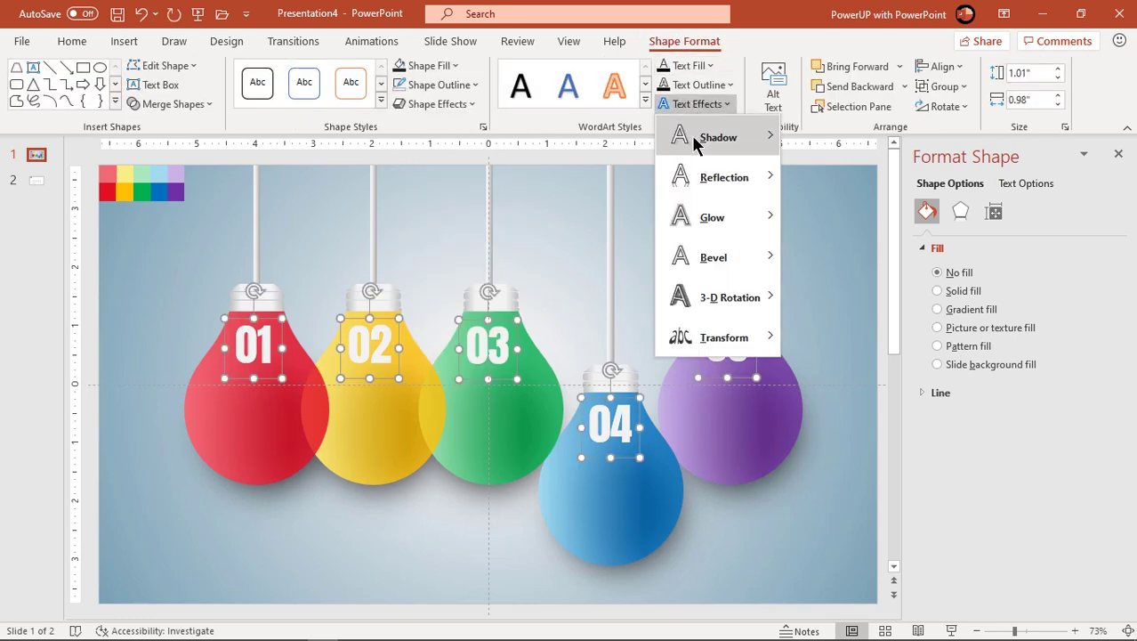
pyautogui.click(727, 104)
pyautogui.moveTo(718, 137)
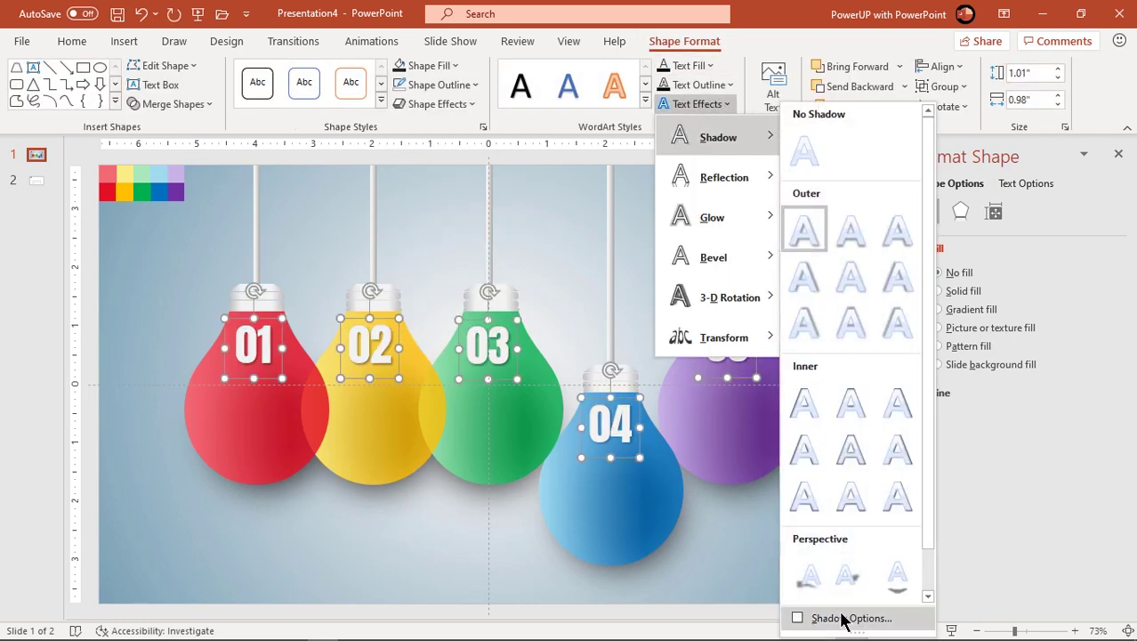
pyautogui.click(844, 617)
pyautogui.moveTo(1025, 324); pyautogui.dragTo(1011, 324)
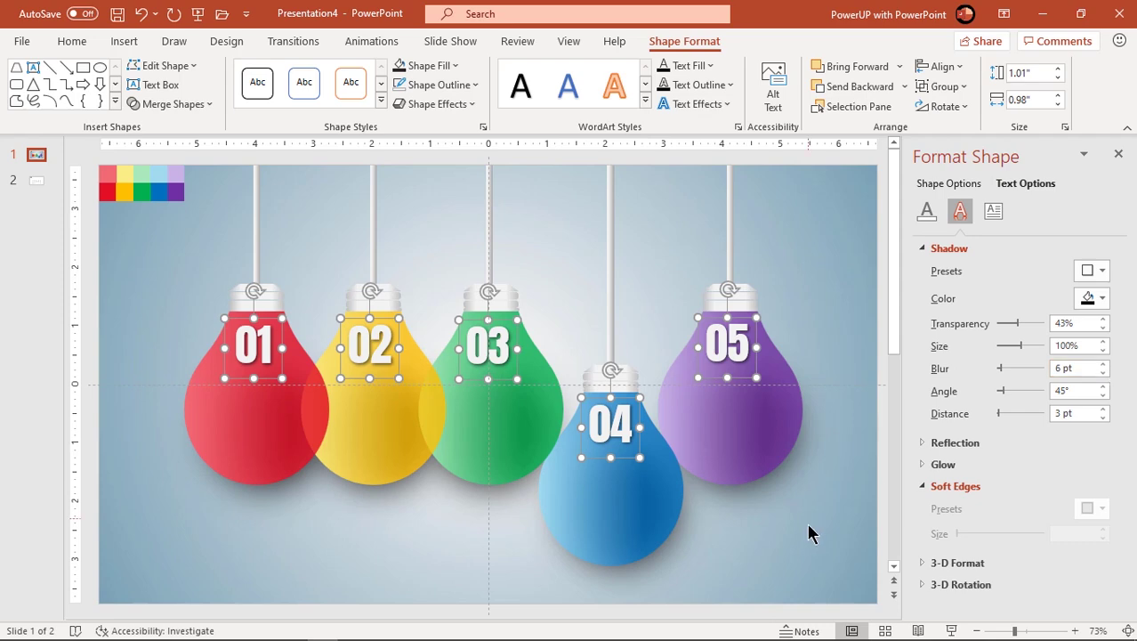
pyautogui.click(808, 532)
pyautogui.click(35, 180)
# Paste the heading and body text boxes onto the bulbs and make the text white
pyautogui.hotkey('ctrl', 'c')
pyautogui.click(35, 154)
pyautogui.hotkey('ctrl', 'v')
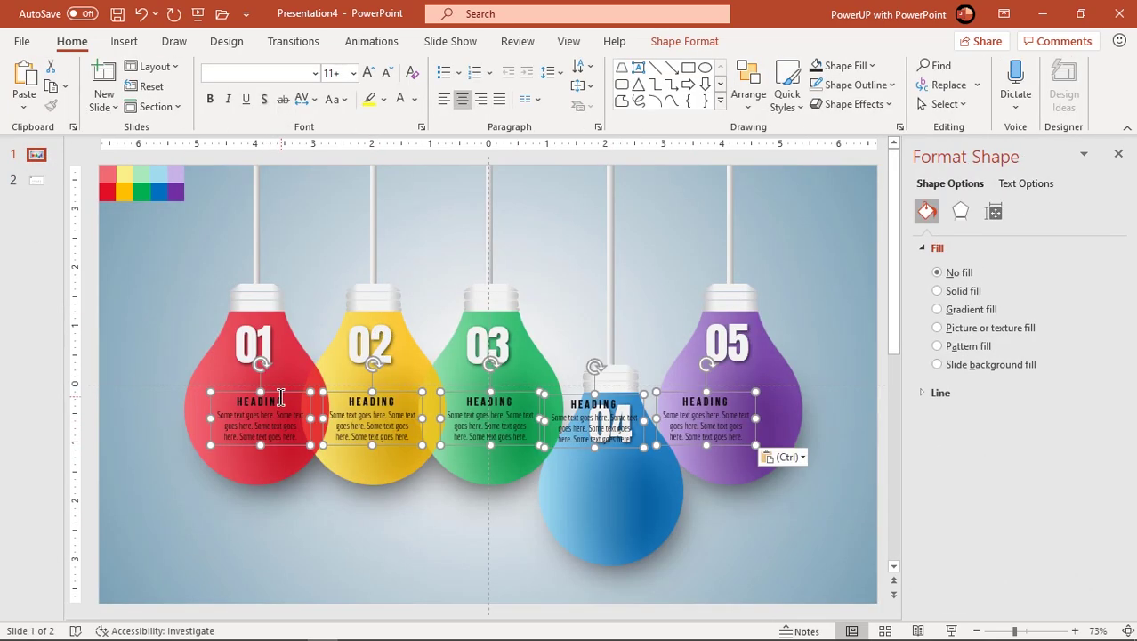
pyautogui.moveTo(281, 398); pyautogui.dragTo(272, 376)
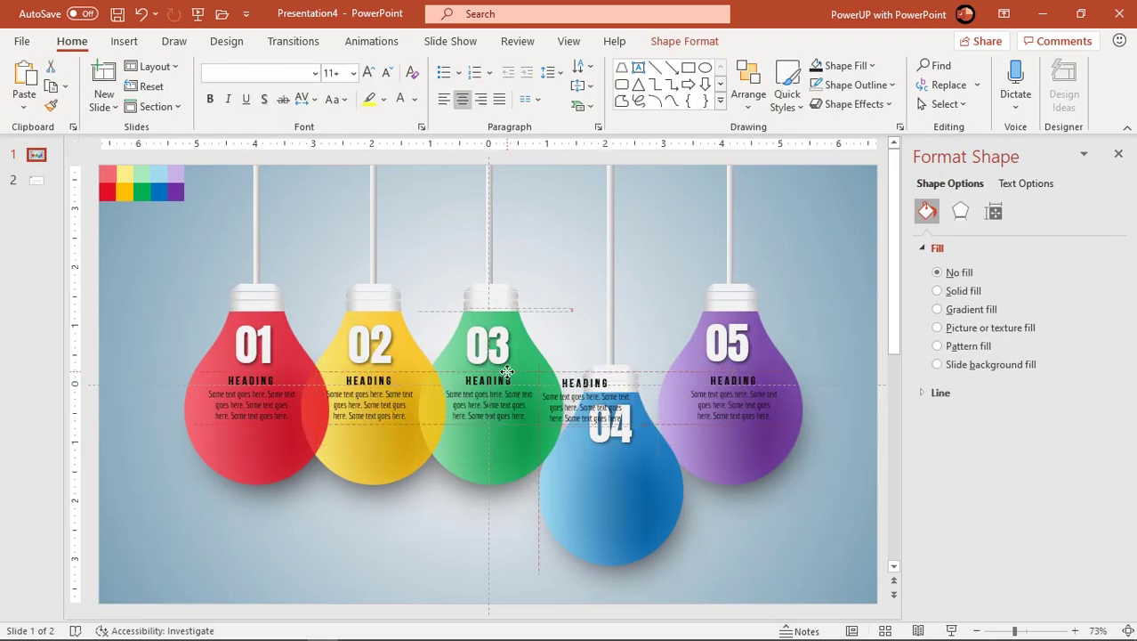
pyautogui.moveTo(585, 392); pyautogui.dragTo(610, 470)
pyautogui.hotkey('ctrl', 'a')
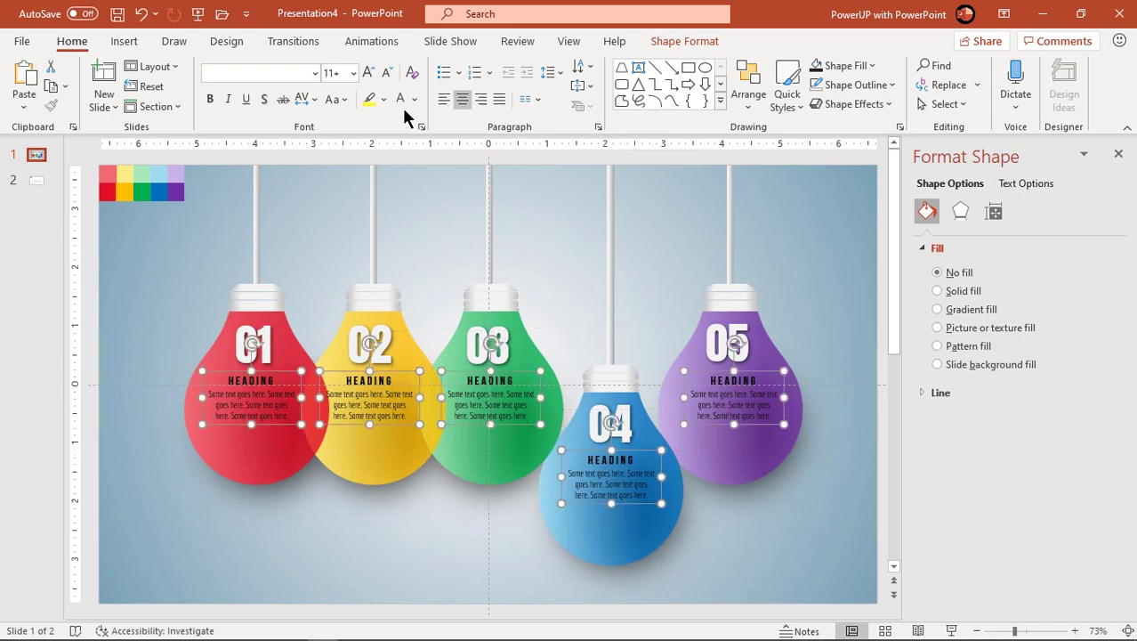
# Place the five icons beneath their bulbs' text and fill them white
pyautogui.click(37, 182)
pyautogui.click(35, 156)
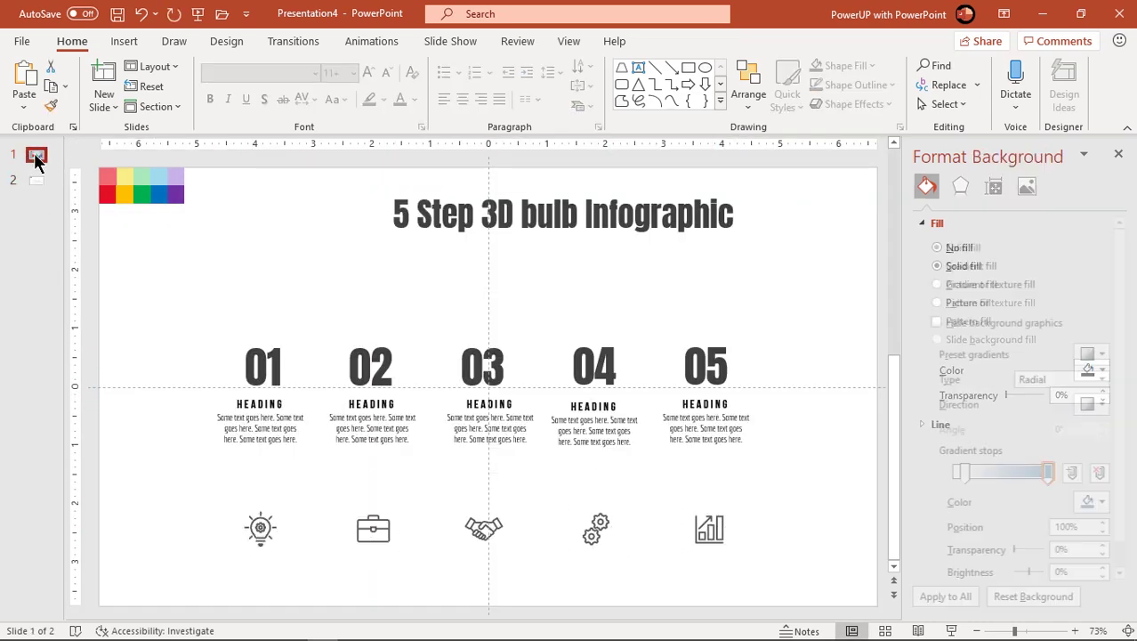
pyautogui.hotkey('ctrl', 'v')
pyautogui.moveTo(260, 528); pyautogui.dragTo(257, 454)
pyautogui.moveTo(373, 528); pyautogui.dragTo(374, 459)
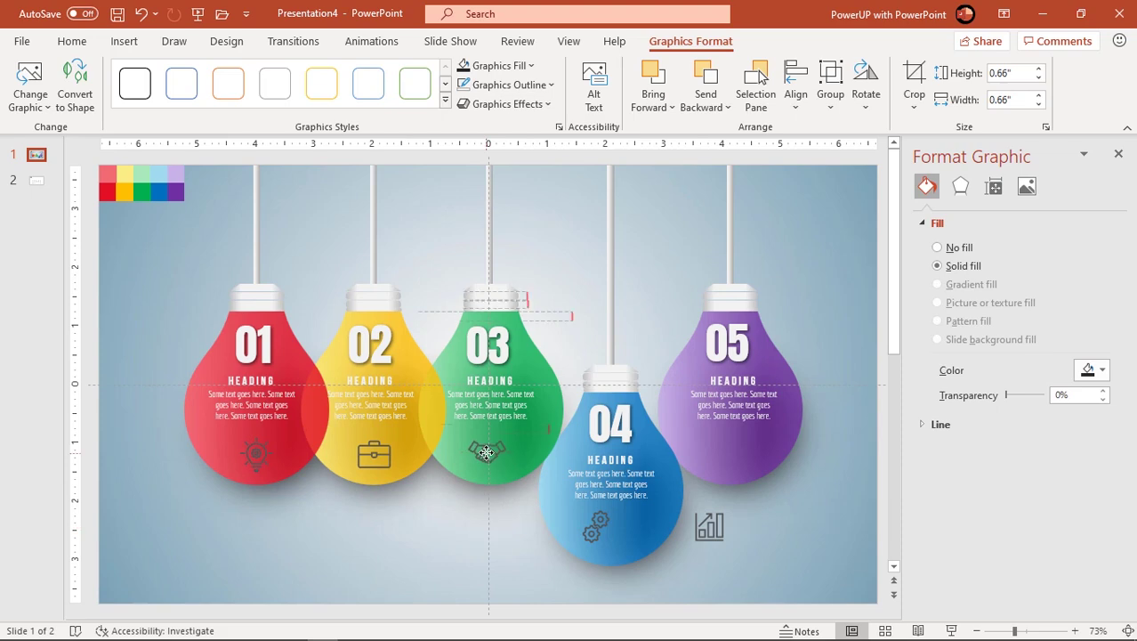
pyautogui.moveTo(594, 527); pyautogui.dragTo(607, 535)
pyautogui.moveTo(709, 527); pyautogui.dragTo(730, 454)
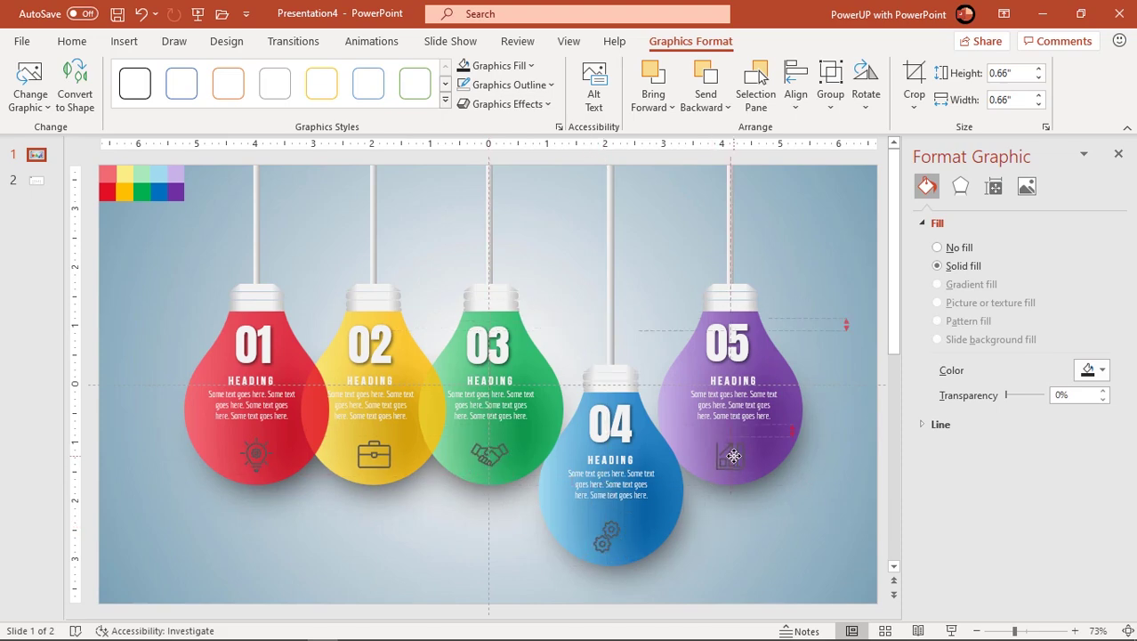
pyautogui.keyDown('shift'); pyautogui.click(607, 536); pyautogui.keyUp('shift')
pyautogui.keyDown('shift'); pyautogui.click(489, 454); pyautogui.keyUp('shift')
pyautogui.keyDown('shift'); pyautogui.click(374, 454); pyautogui.keyUp('shift')
pyautogui.keyDown('shift'); pyautogui.click(256, 454); pyautogui.keyUp('shift')
pyautogui.click(124, 300)
# Add the '5 Step 3D bulb Infographic' title at the bottom of the bulb slide
pyautogui.click(36, 181)
pyautogui.hotkey('ctrl', 'c')
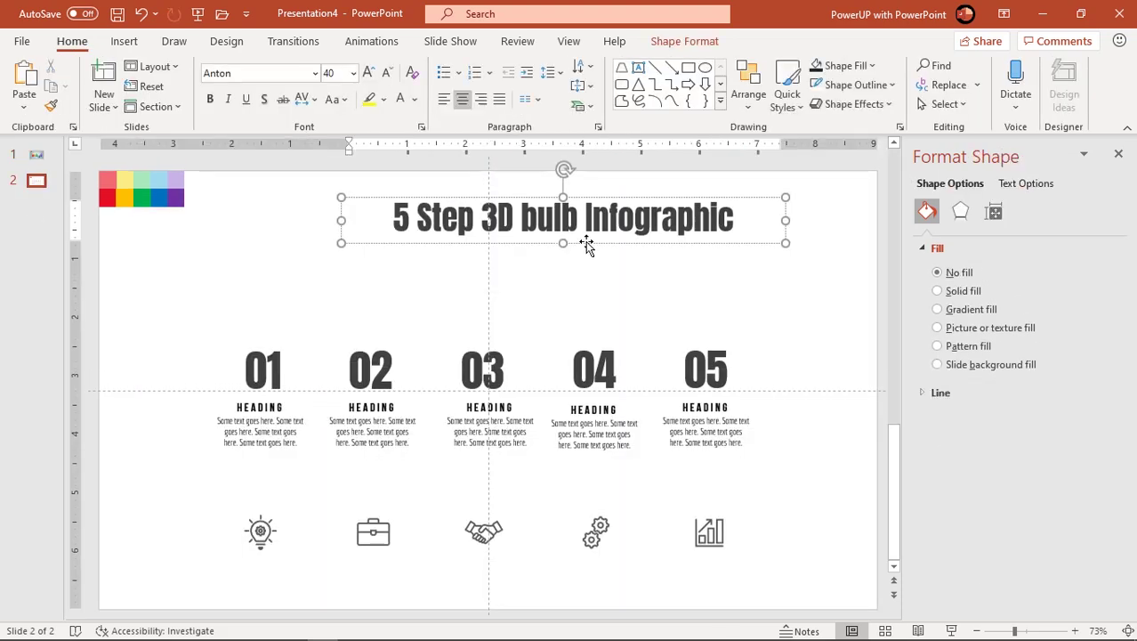
pyautogui.click(35, 155)
pyautogui.hotkey('ctrl', 'v')
pyautogui.moveTo(578, 244); pyautogui.dragTo(323, 594)
pyautogui.click(162, 194)
pyautogui.press('Delete')
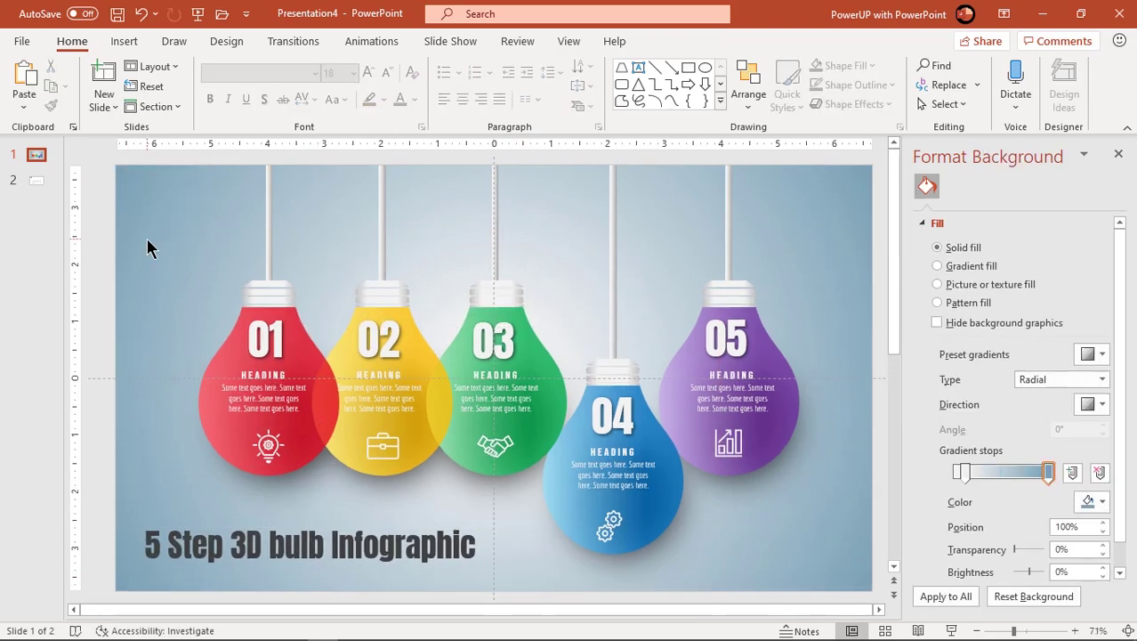